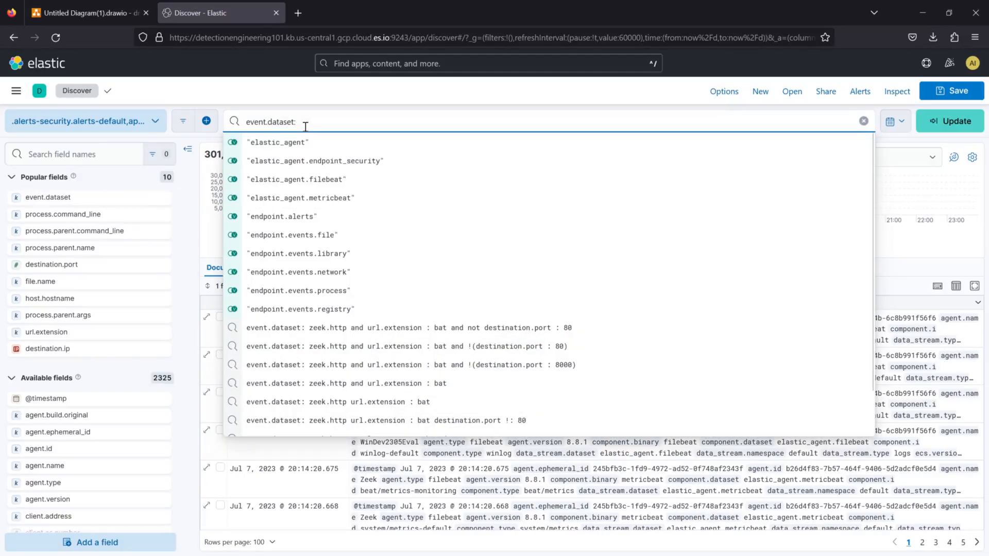
Filter the events with the query event.dataset: zeek.http and expand the newest matching document
text(zeek.http)
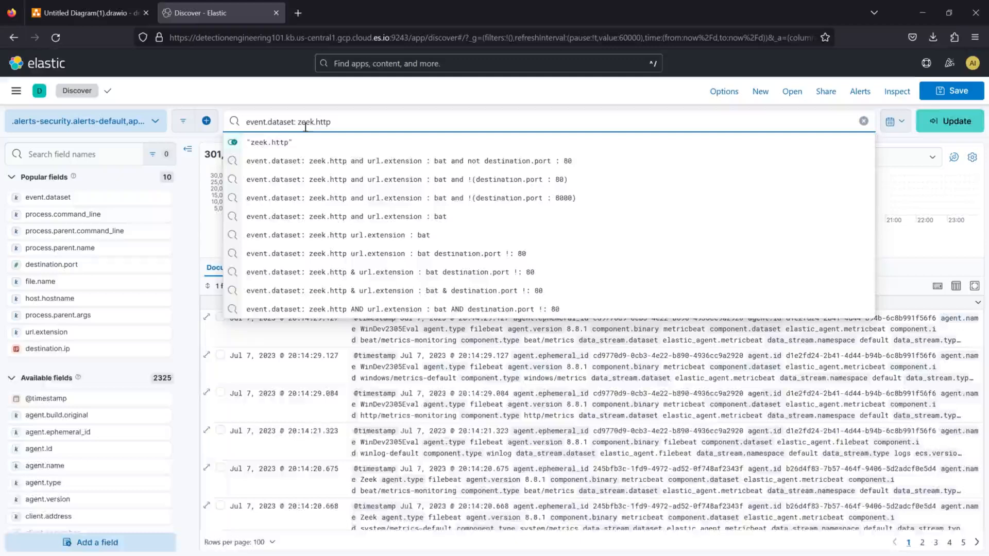
key(Return)
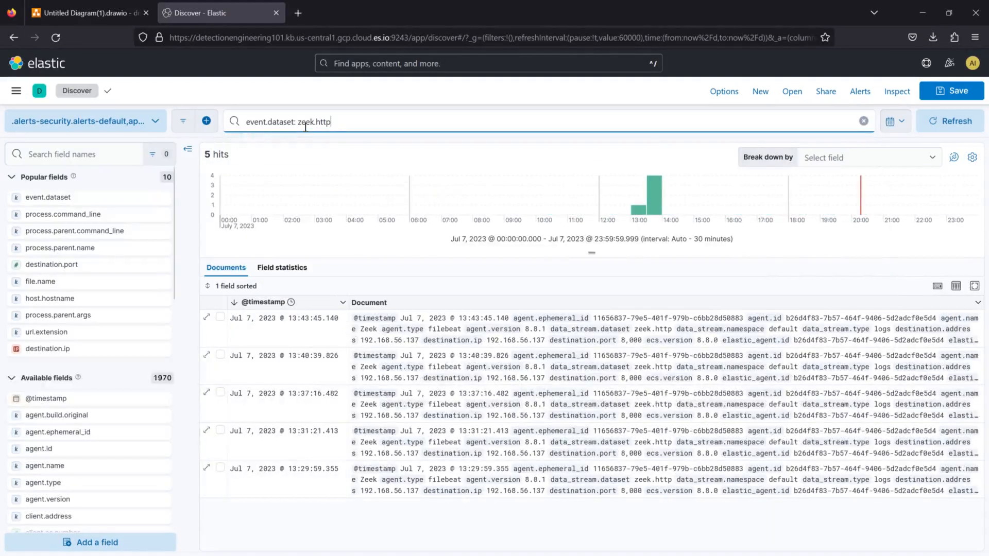
click(207, 317)
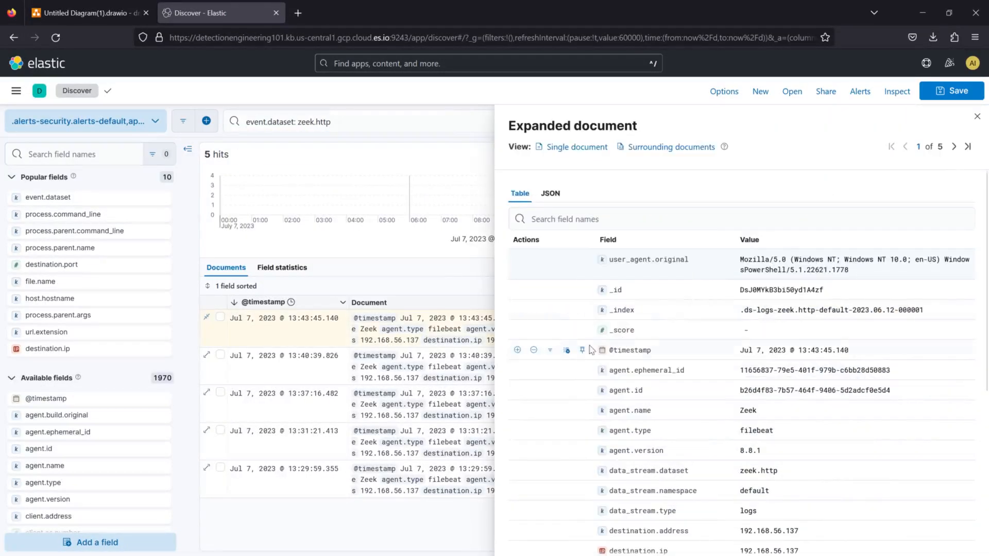
Find the url.extension field in the expanded document and add it as a column in the results table
scroll(590, 350, down, 5)
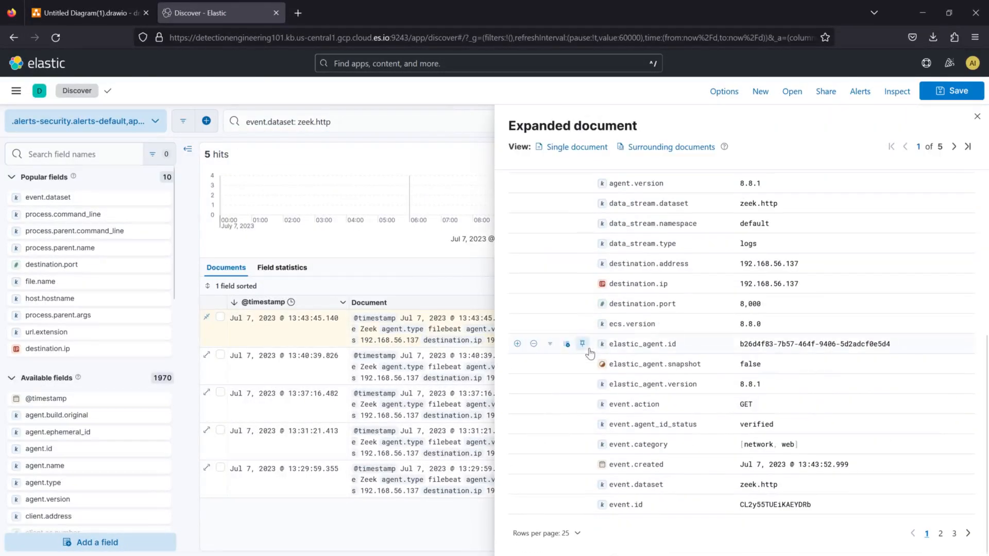
click(940, 534)
drag(783, 467, 746, 465)
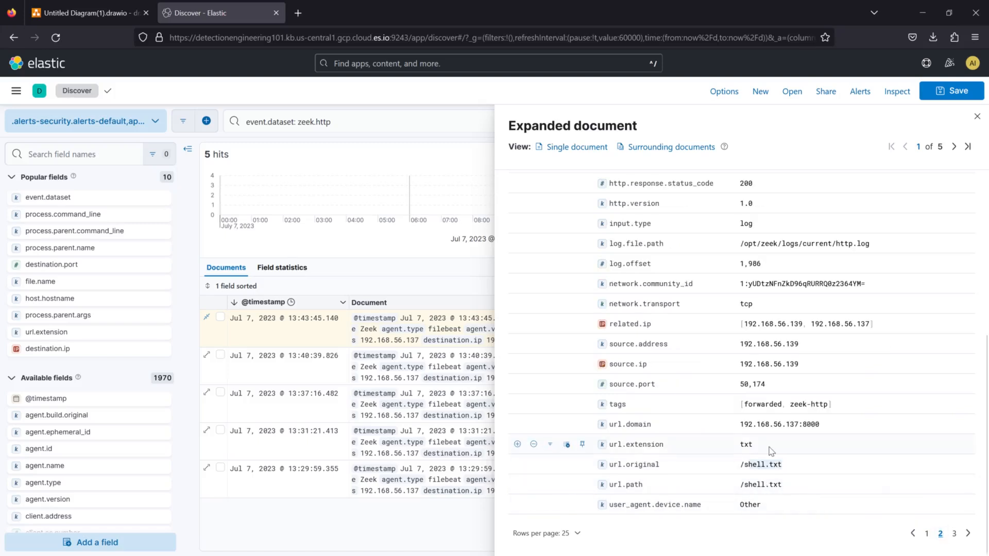
click(771, 451)
click(567, 444)
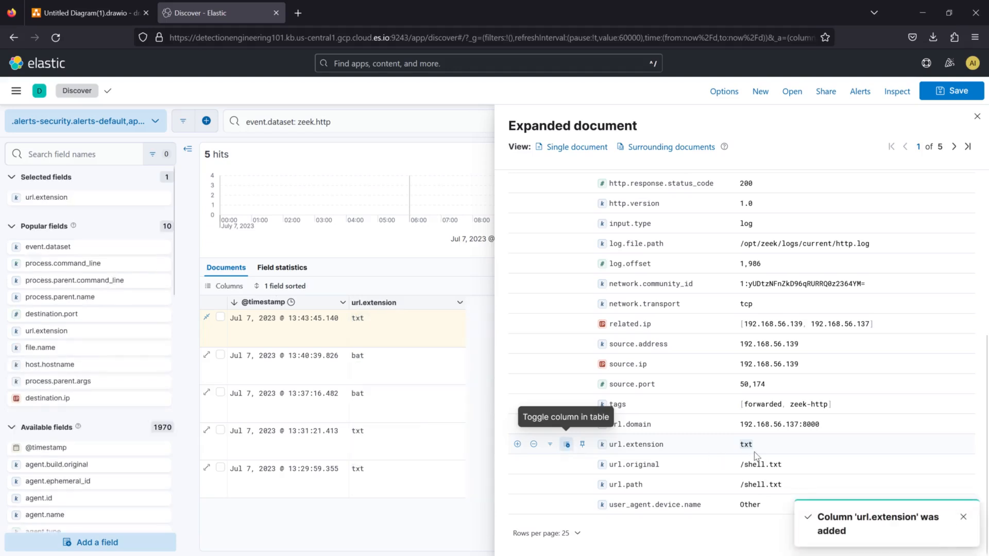
Add the document's destination.port field as a table column and close the expanded document
scroll(757, 435, up, 2)
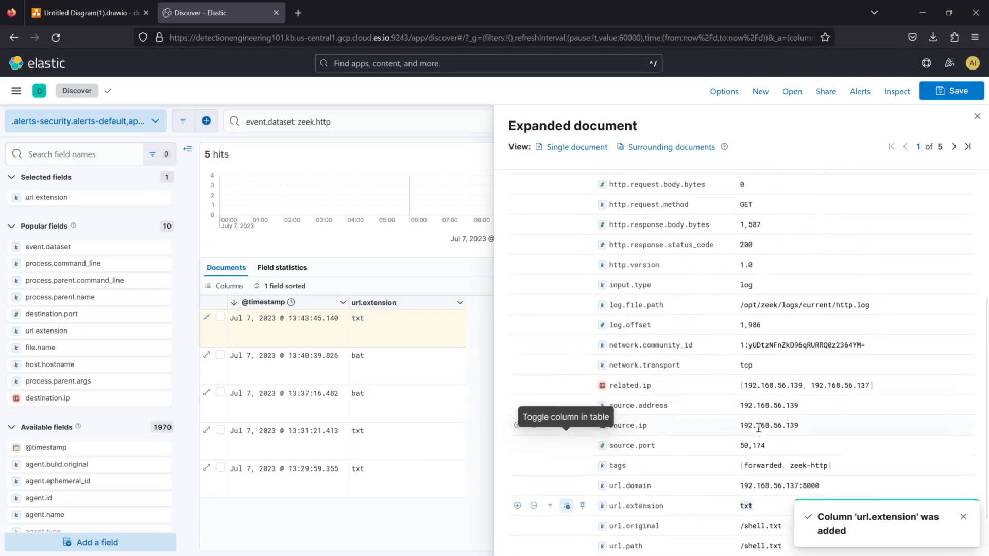
scroll(761, 433, down, 3)
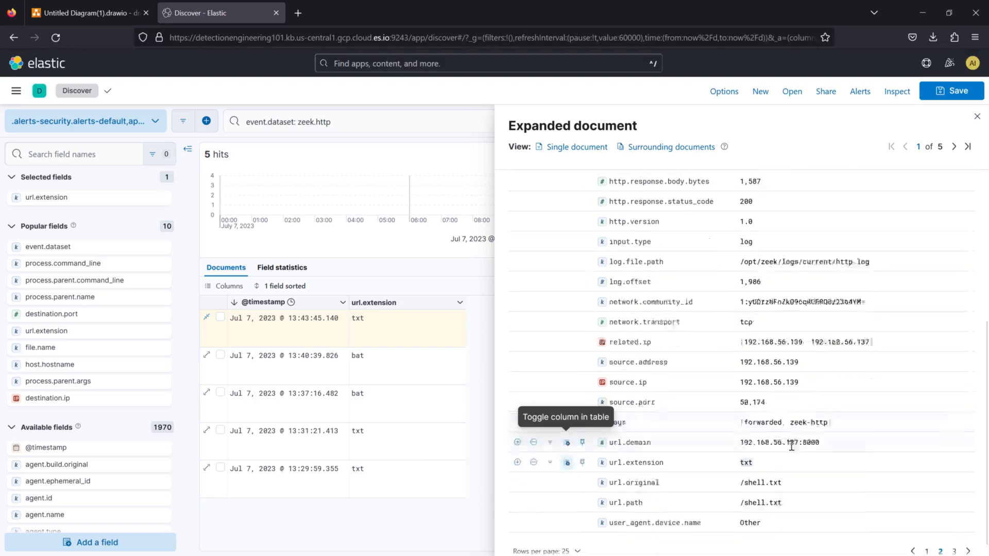
click(927, 534)
scroll(716, 418, up, 2)
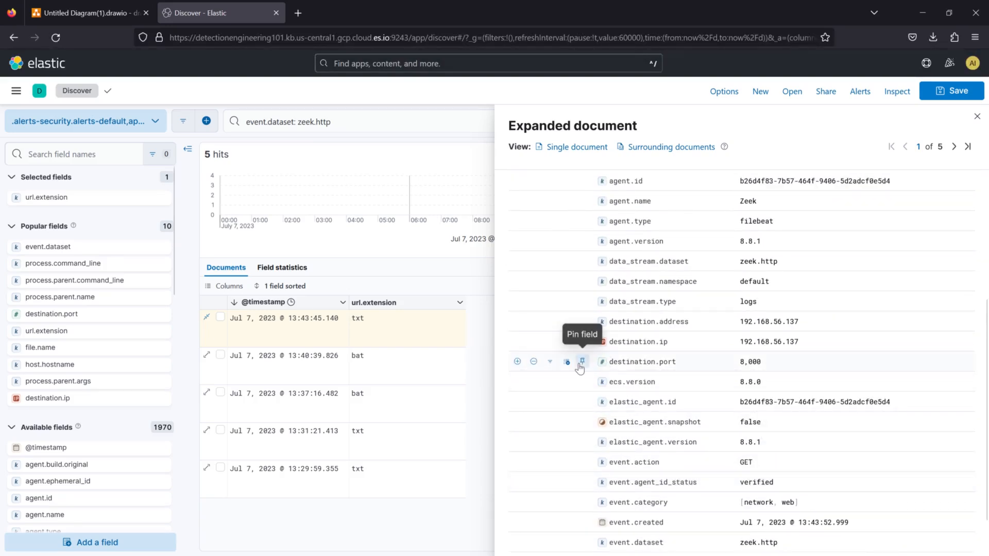
click(579, 364)
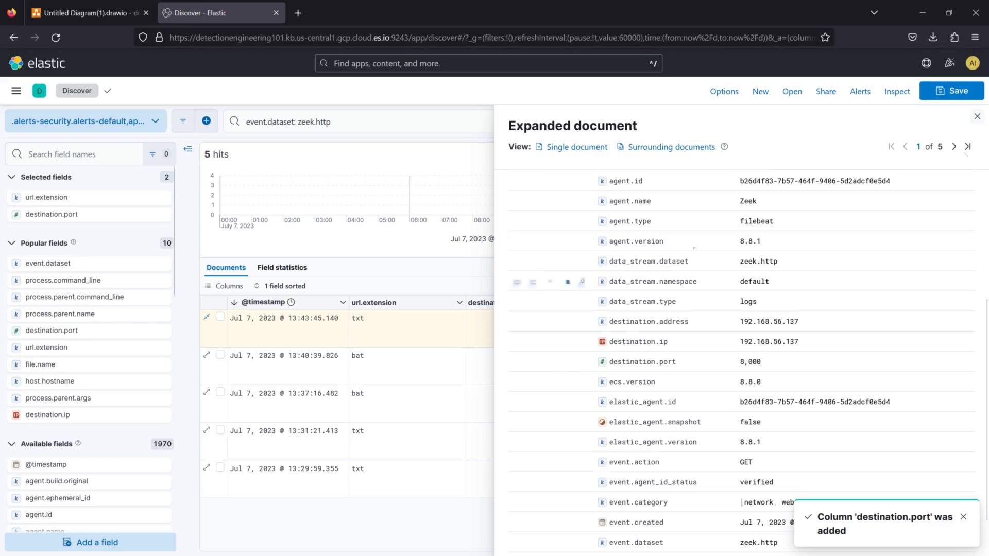
click(977, 117)
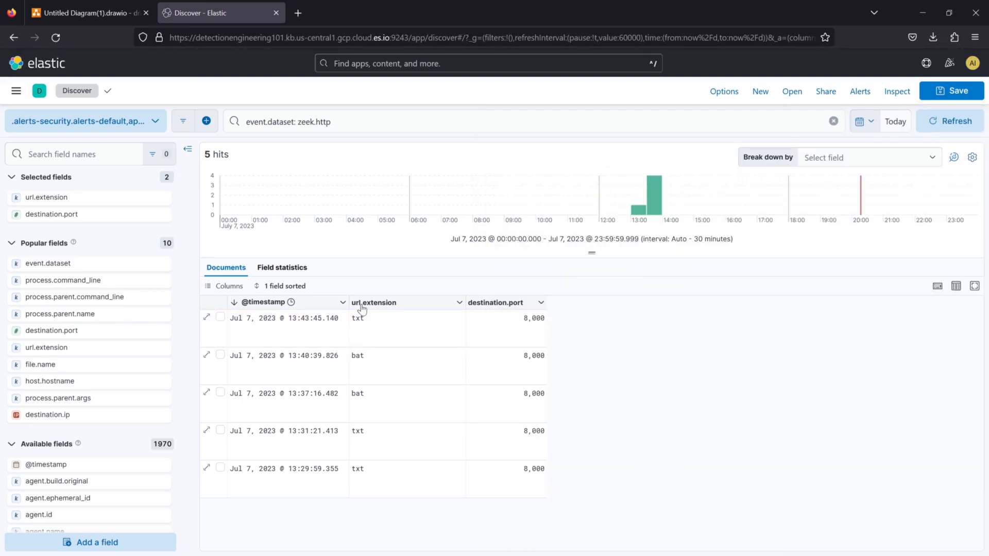
Extend the search to event.dataset: zeek.http and url.extension : bat and not destination.port : 80, and run it
double_click(354, 355)
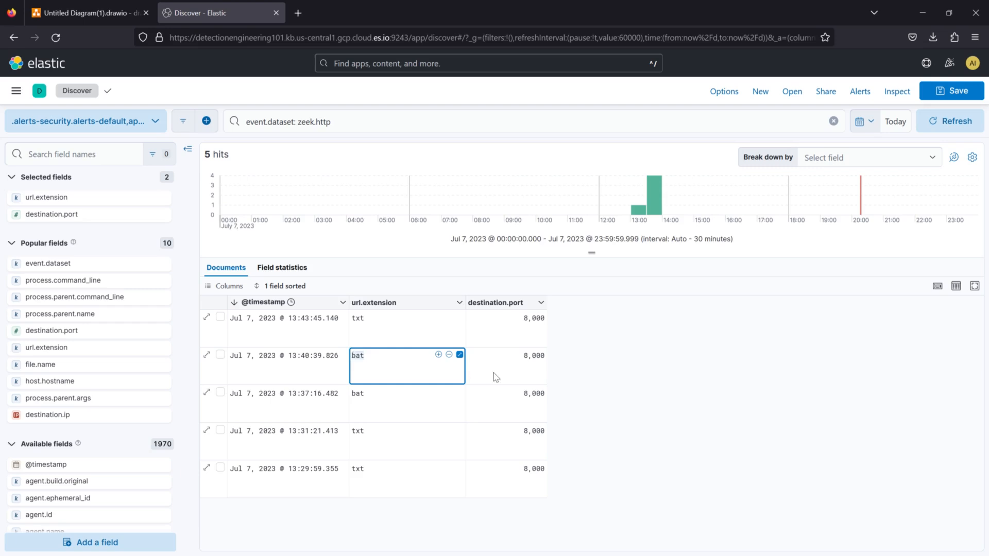
click(510, 360)
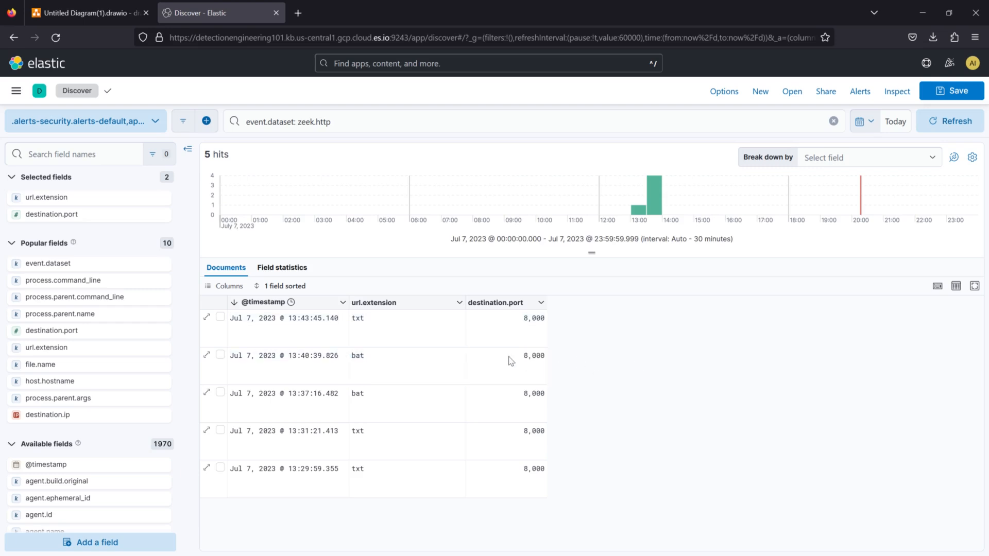
click(340, 125)
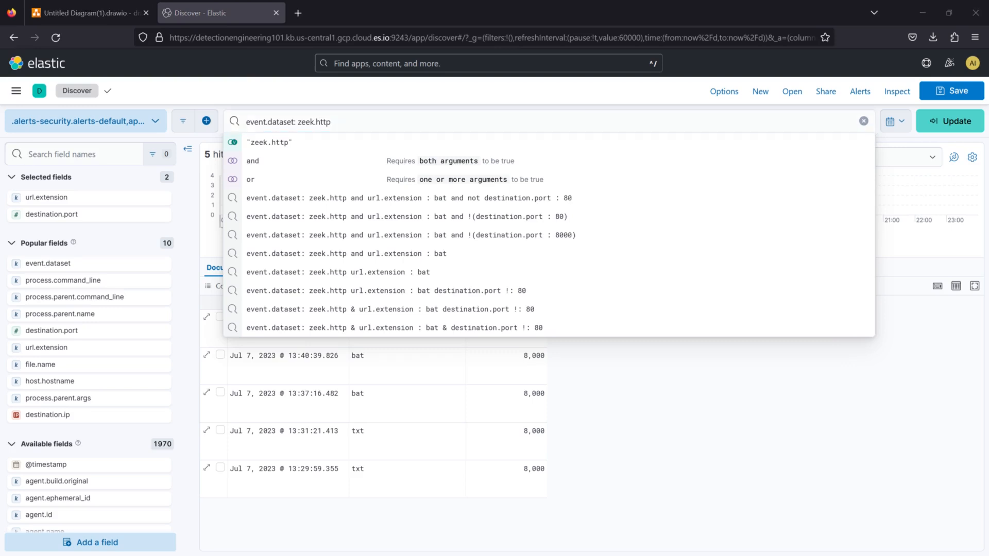
click(352, 126)
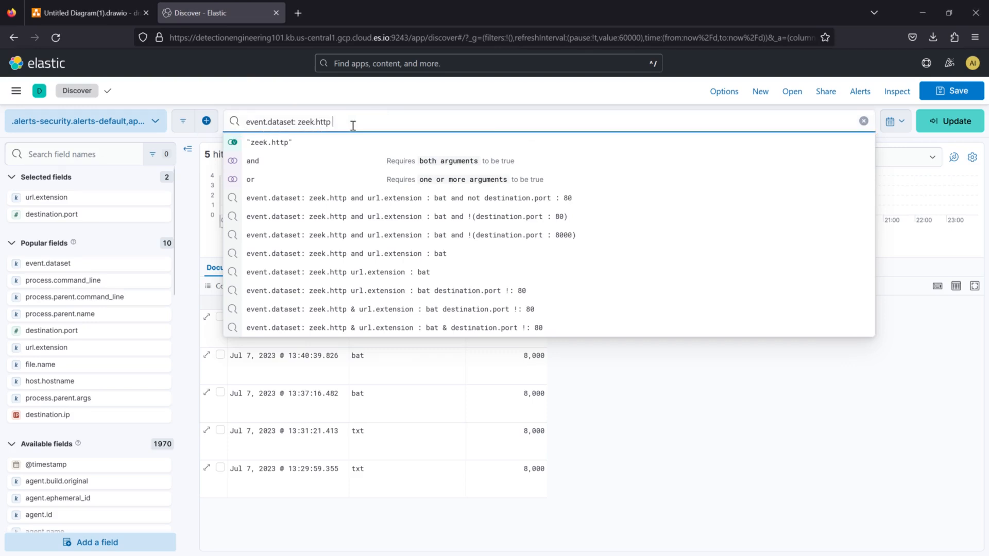
text(and url.extension : bat and not destination.port : 80)
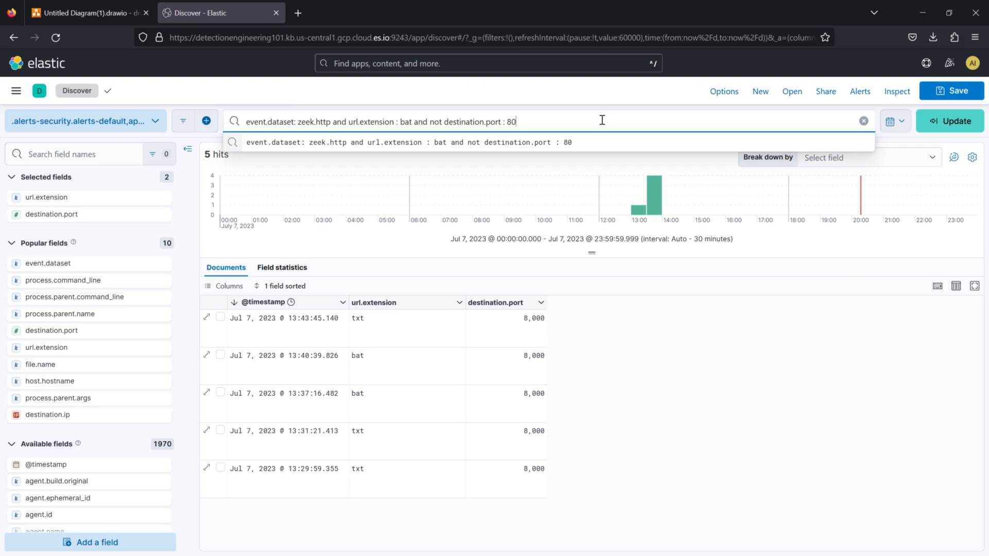
key(Return)
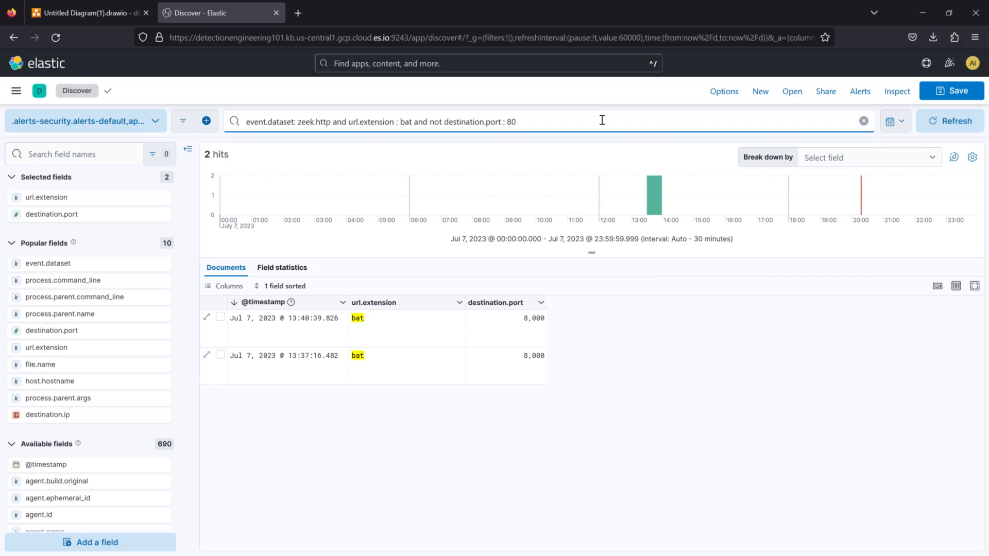
click(541, 108)
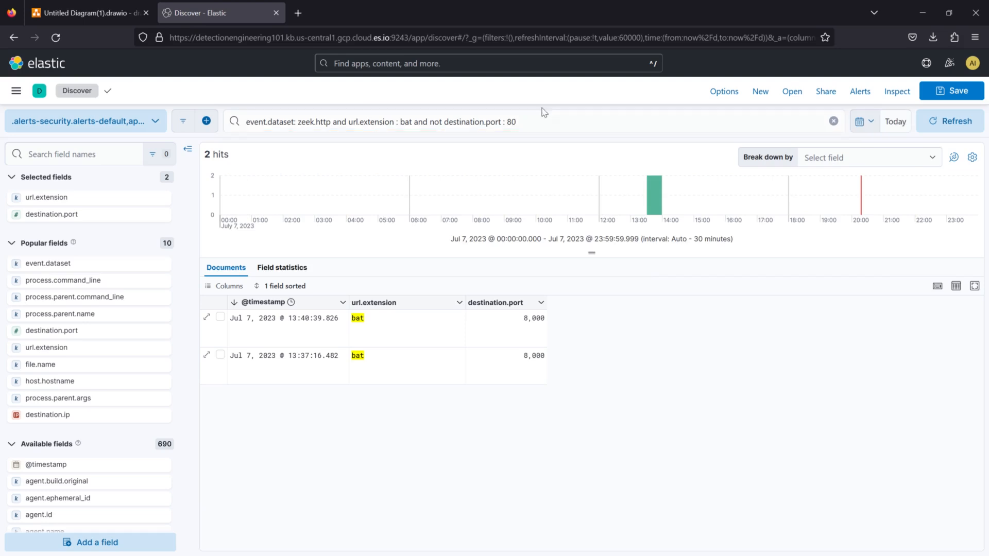
click(542, 124)
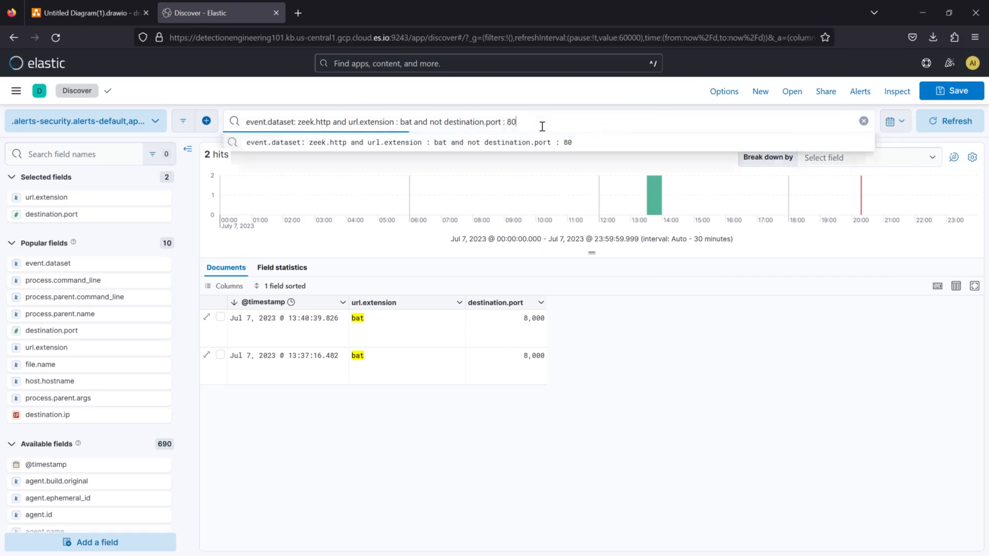
Open the Security management page in a new browser tab, go to its Rules page, and start creating a new rule
click(12, 95)
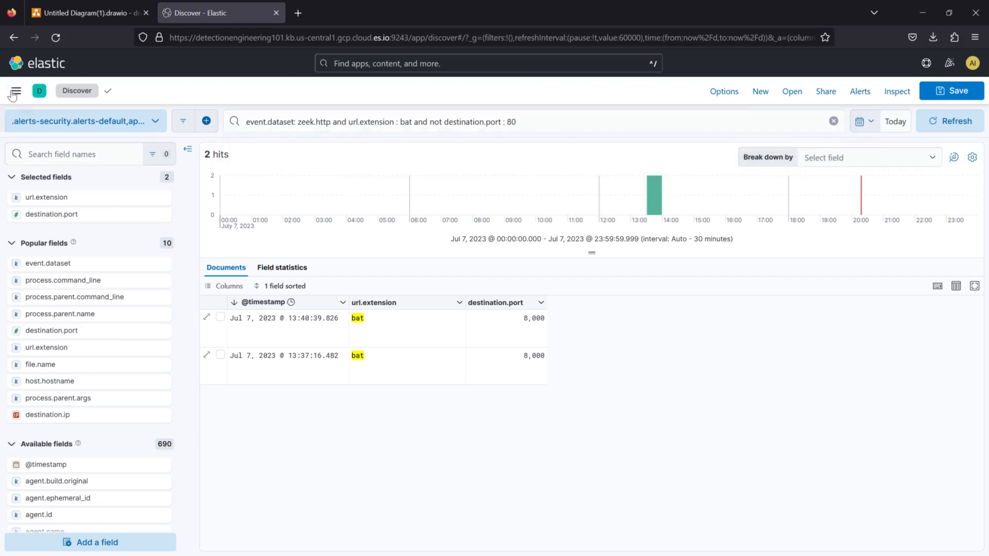
click(12, 95)
scroll(113, 391, down, 3)
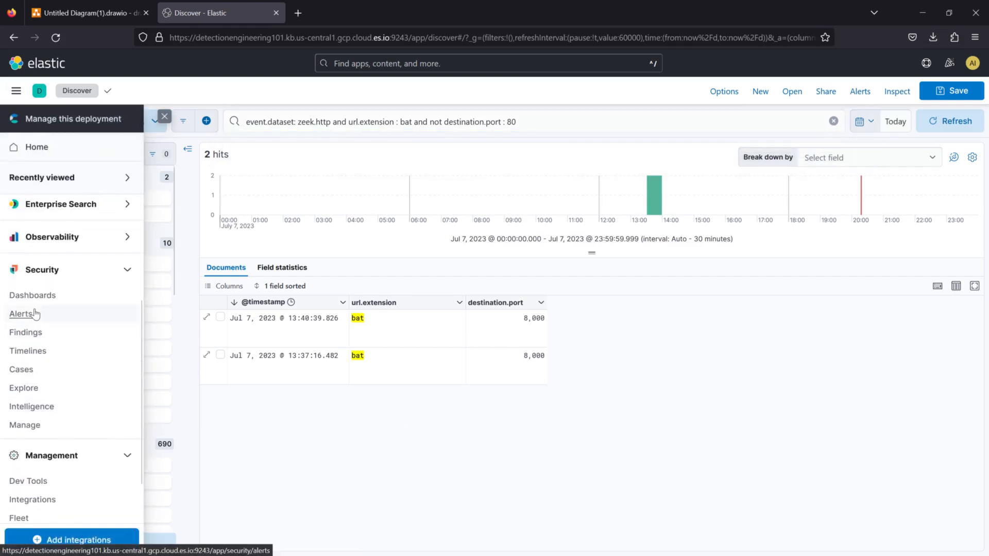
middle_click(25, 424)
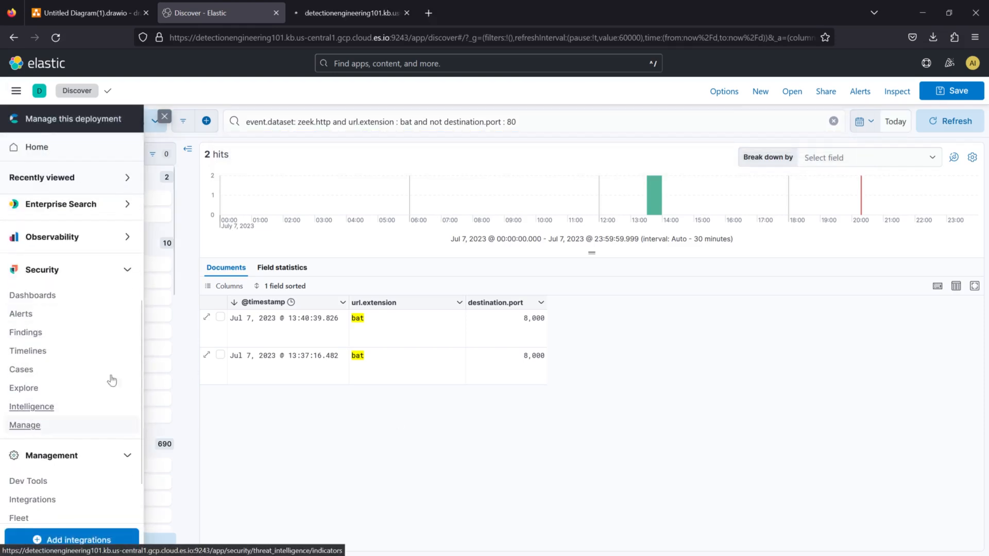
click(354, 15)
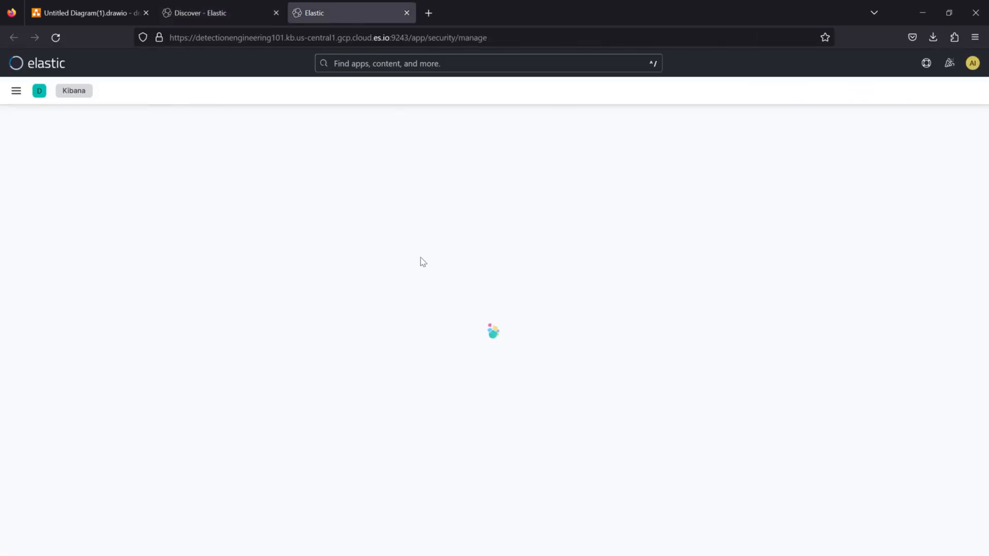
click(175, 219)
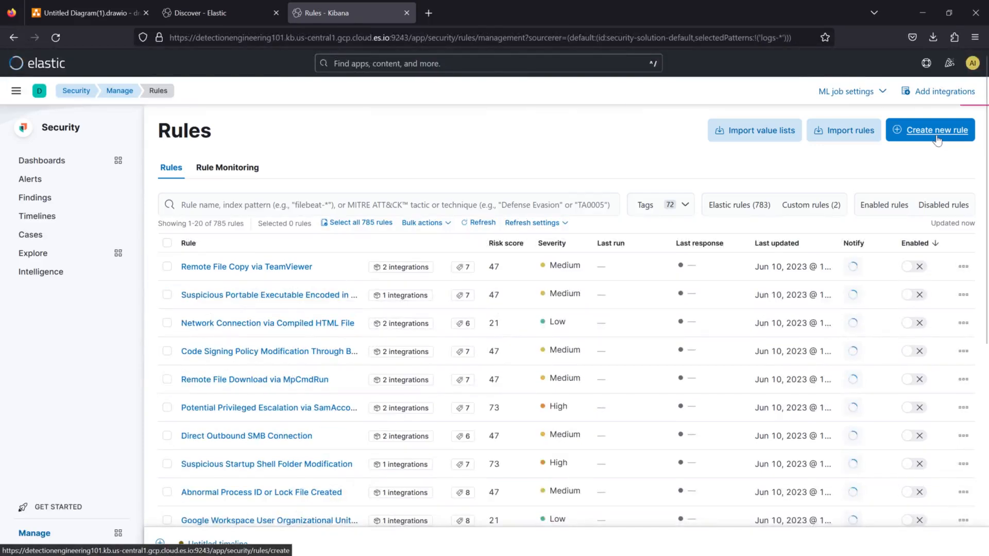
click(937, 130)
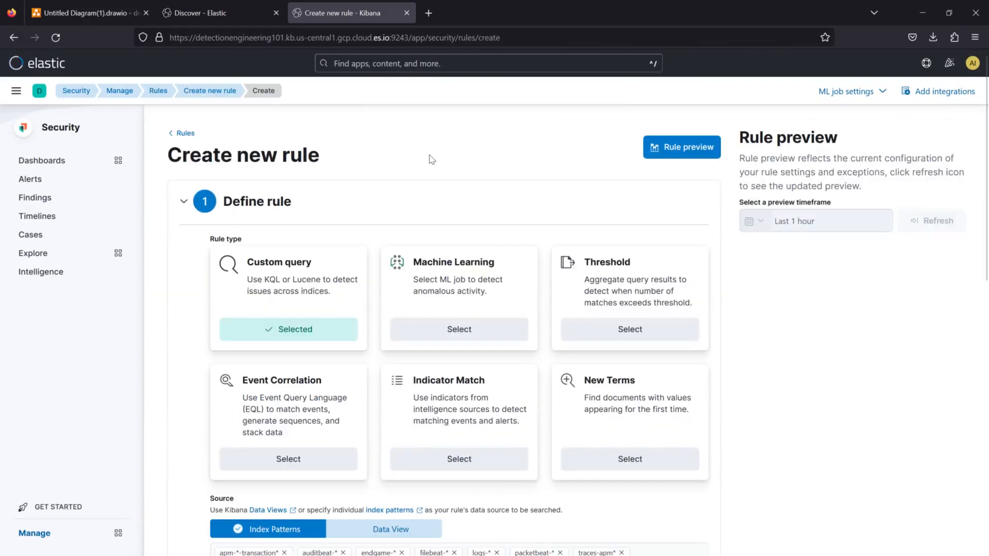
Copy the full query from the Discover search into the new rule's custom query
scroll(304, 209, down, 2)
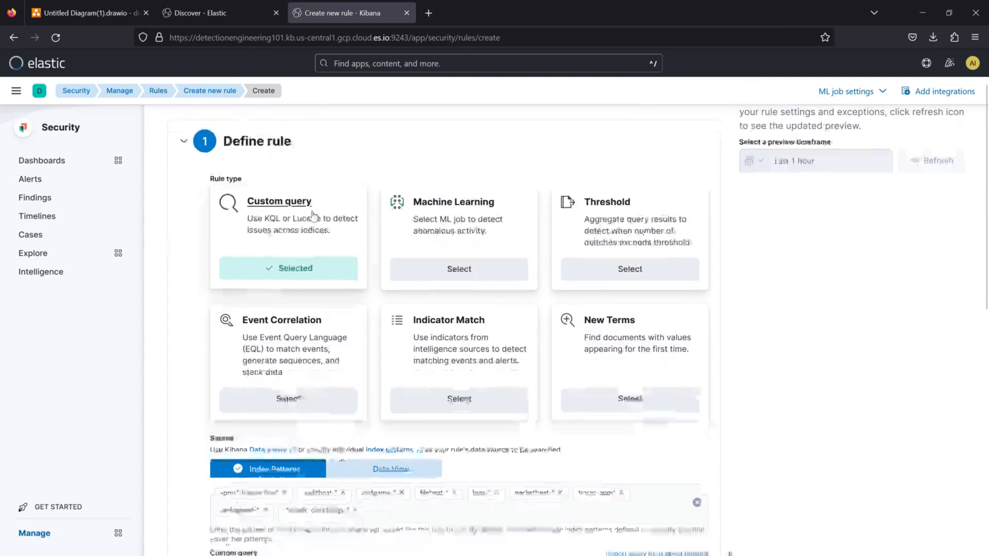
scroll(176, 264, down, 5)
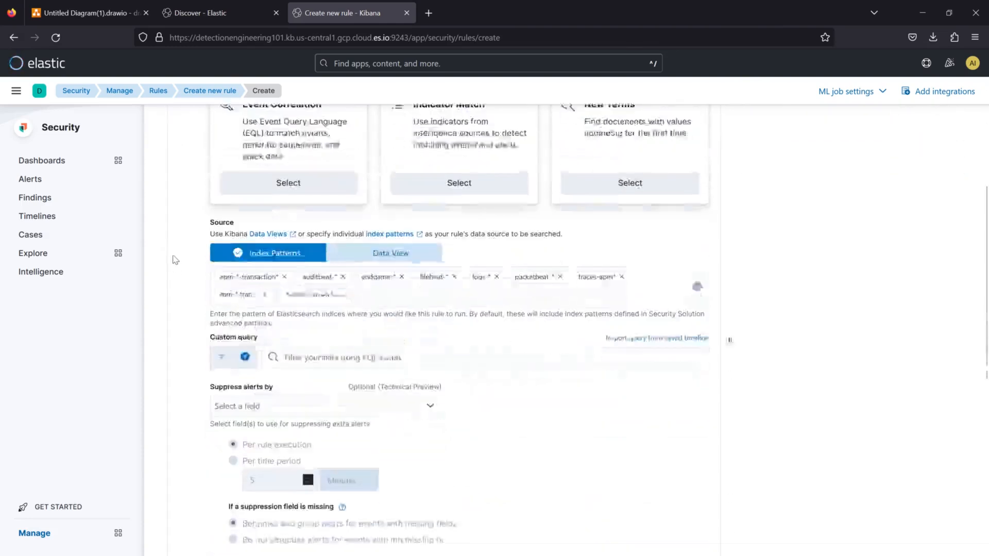
click(333, 340)
click(203, 16)
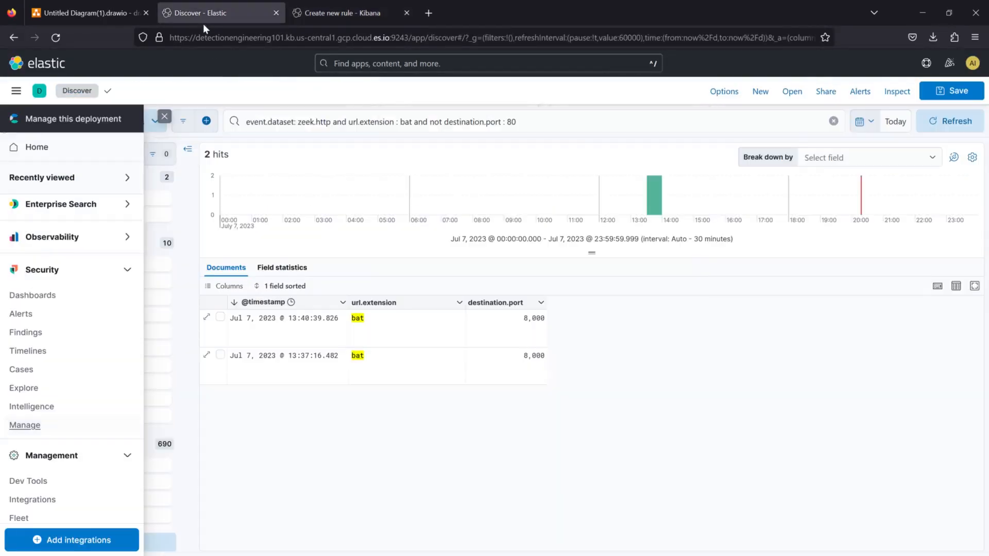
click(346, 122)
key(ctrl+a)
key(ctrl+c)
click(343, 13)
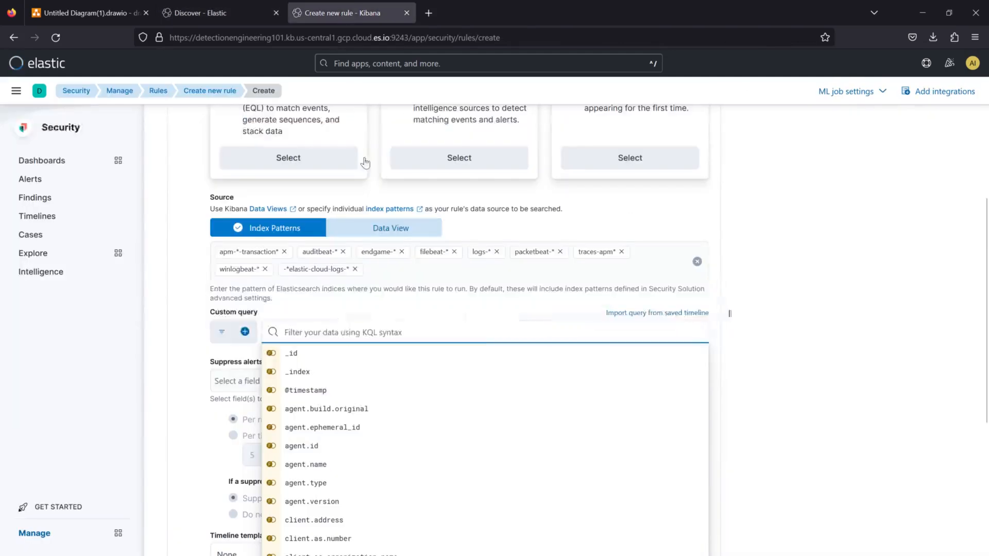
key(ctrl+v)
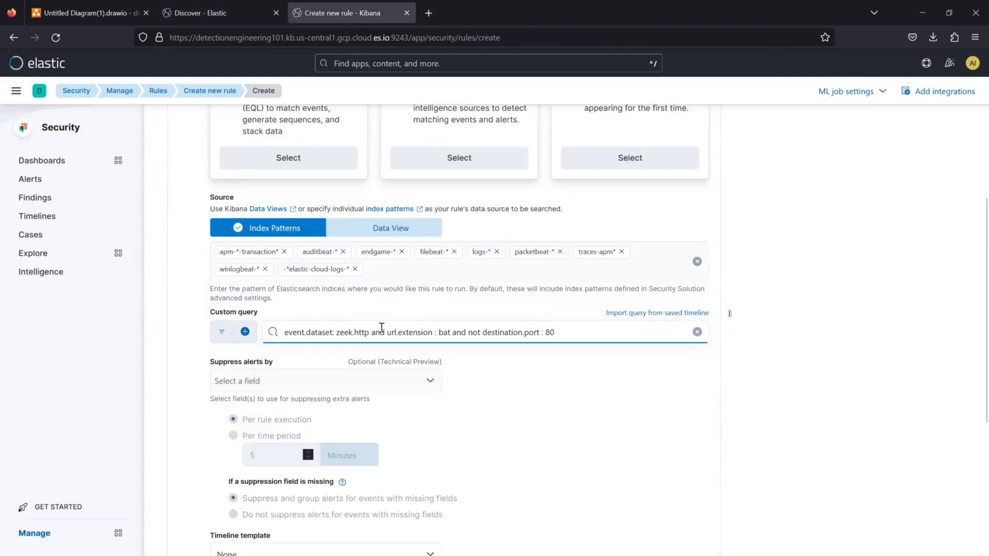
click(749, 358)
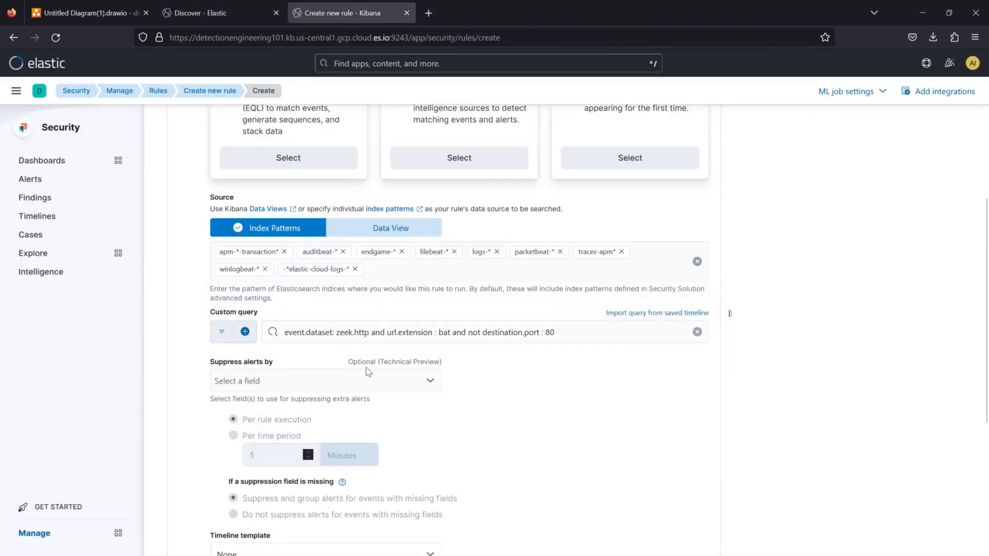
Set the rule to suppress alerts by source.ip
scroll(369, 371, down, 2)
click(213, 18)
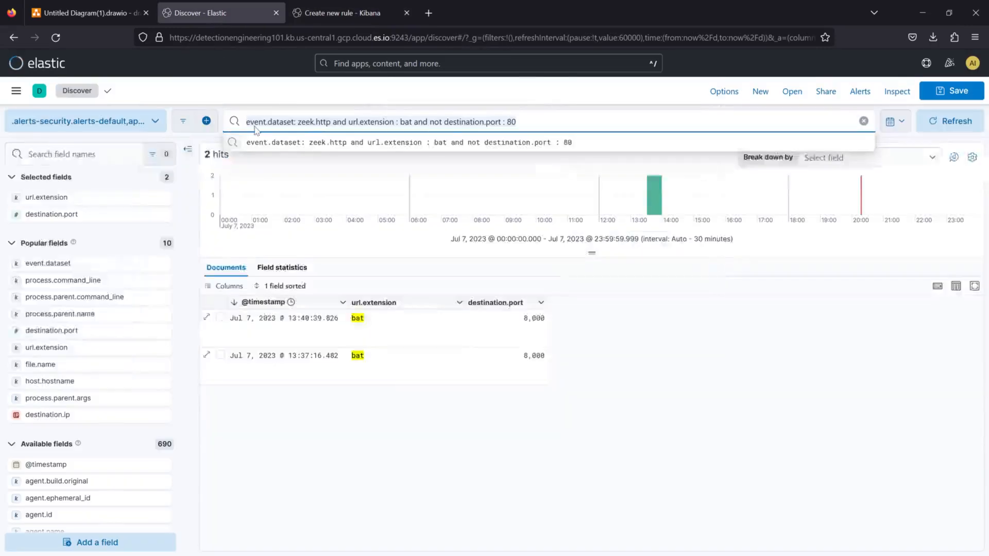
click(352, 13)
click(296, 325)
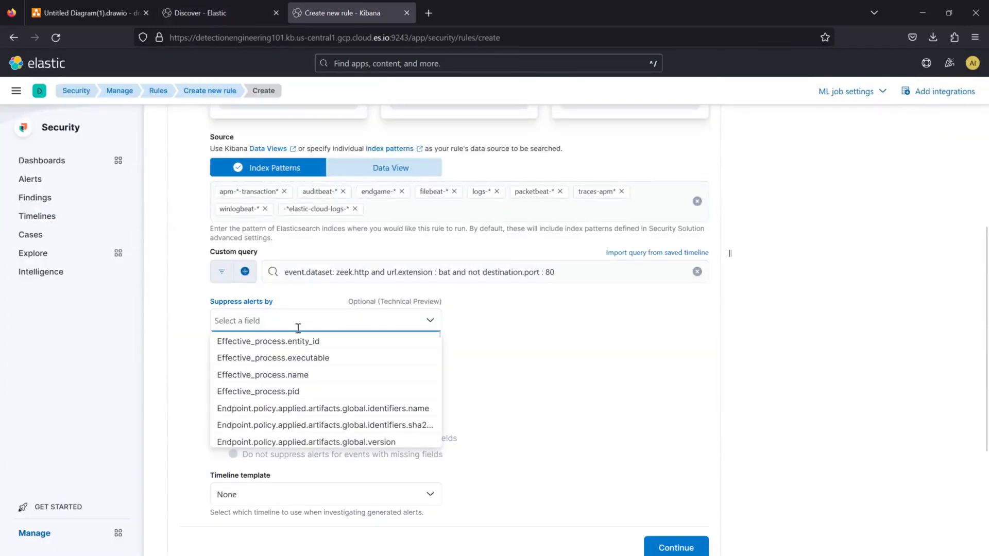
text(source.ip)
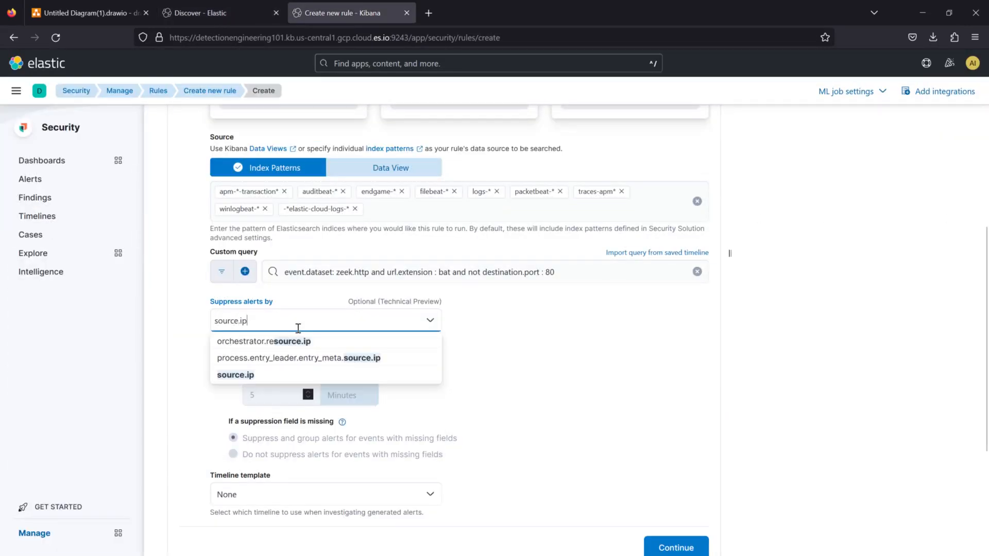
click(278, 371)
click(531, 365)
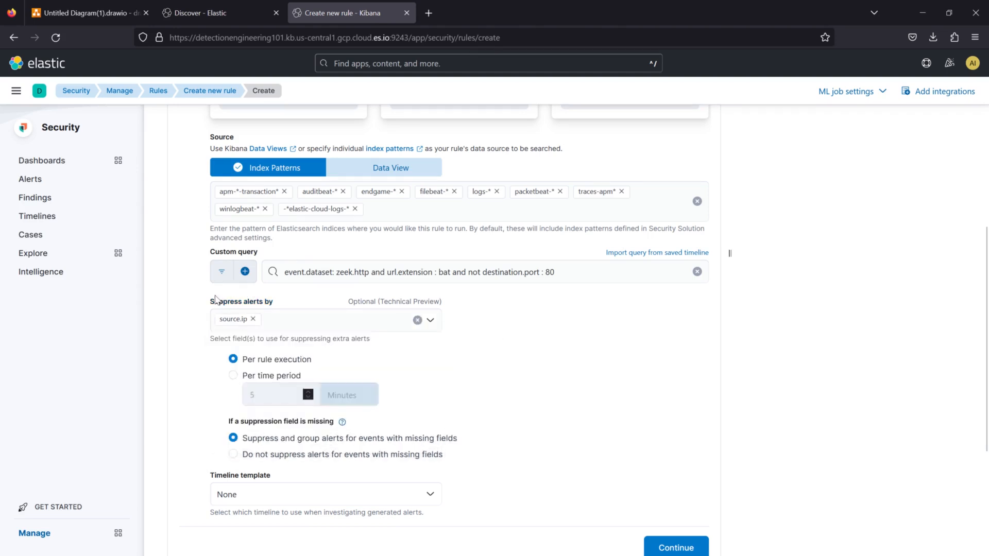
Switch alert suppression to a 5-minute time period and continue to the rule's About section
click(215, 15)
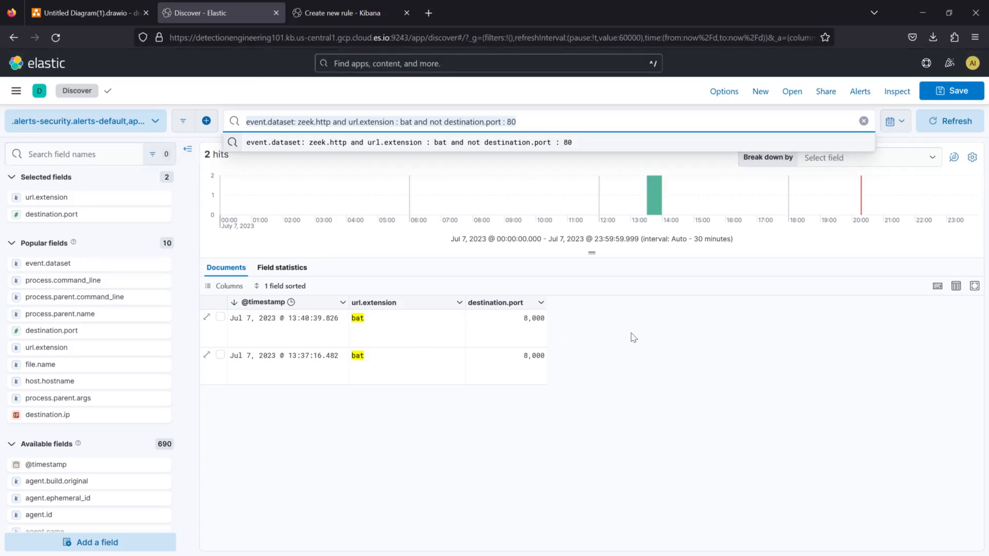
click(340, 13)
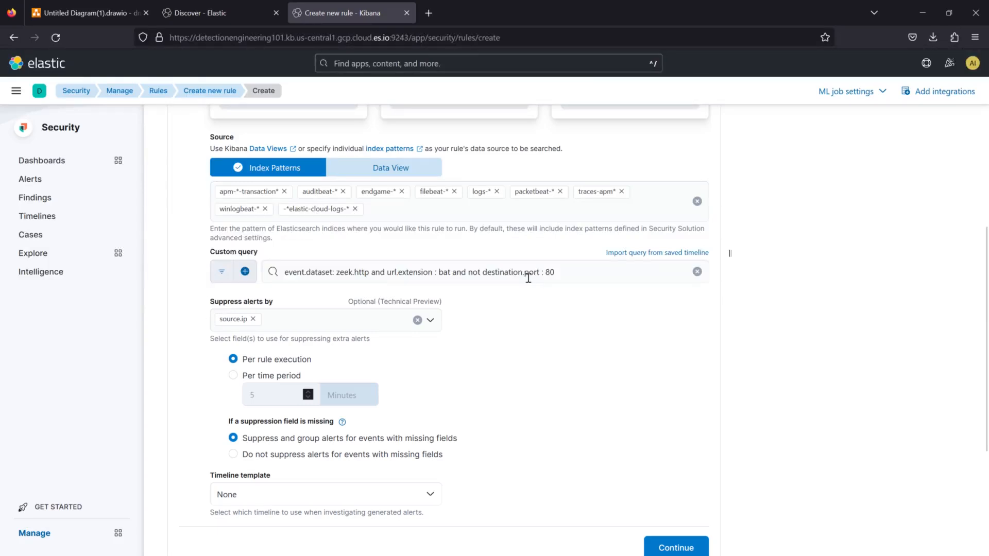
click(258, 377)
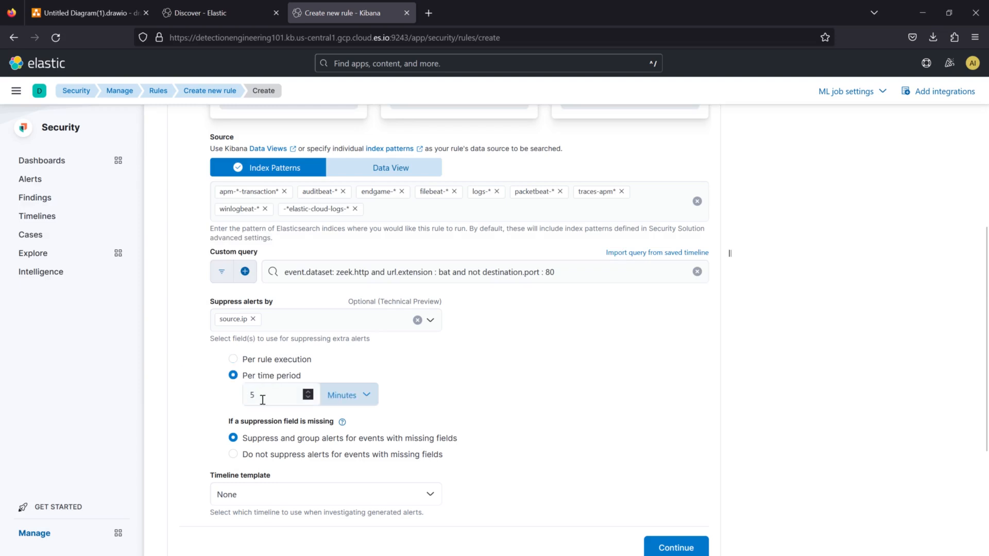
scroll(185, 401, down, 1)
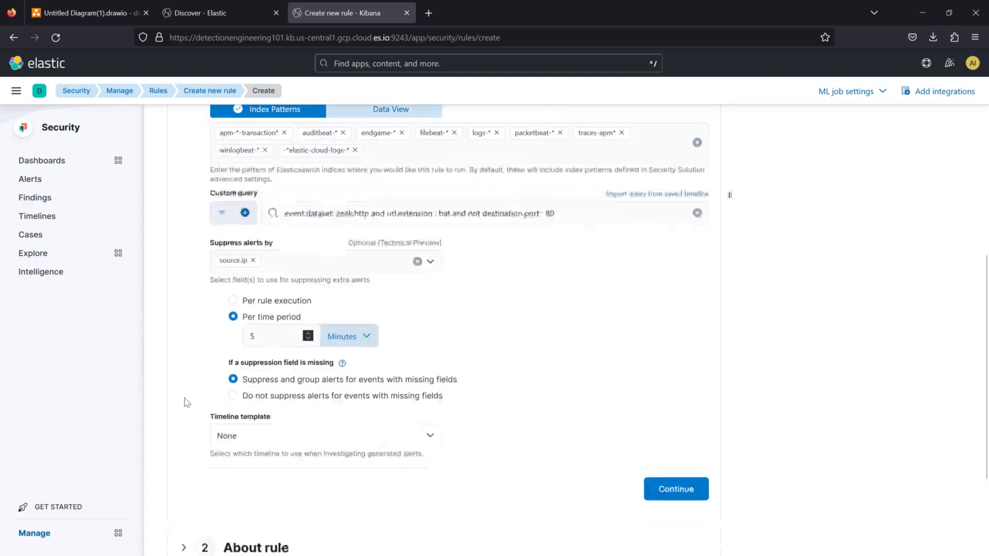
click(256, 339)
click(199, 342)
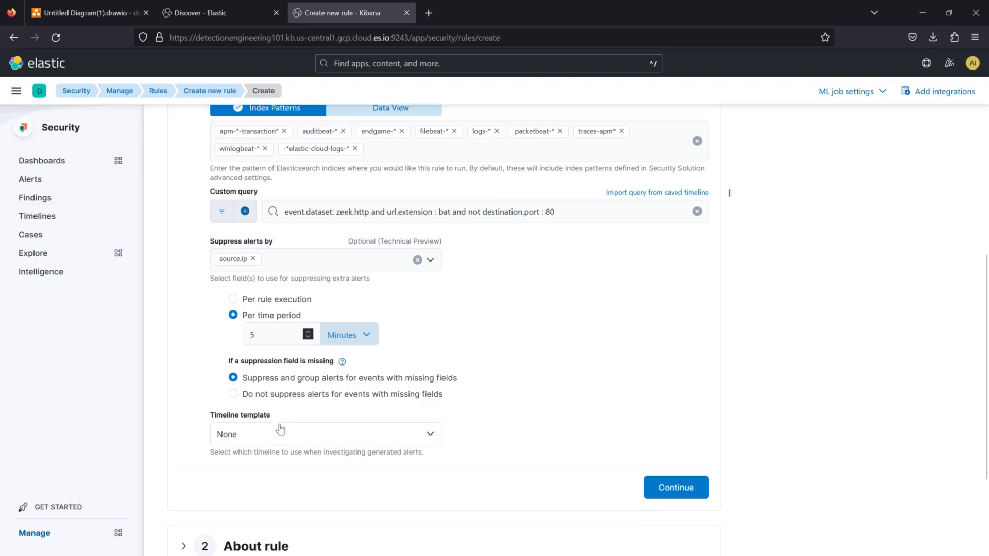
click(668, 491)
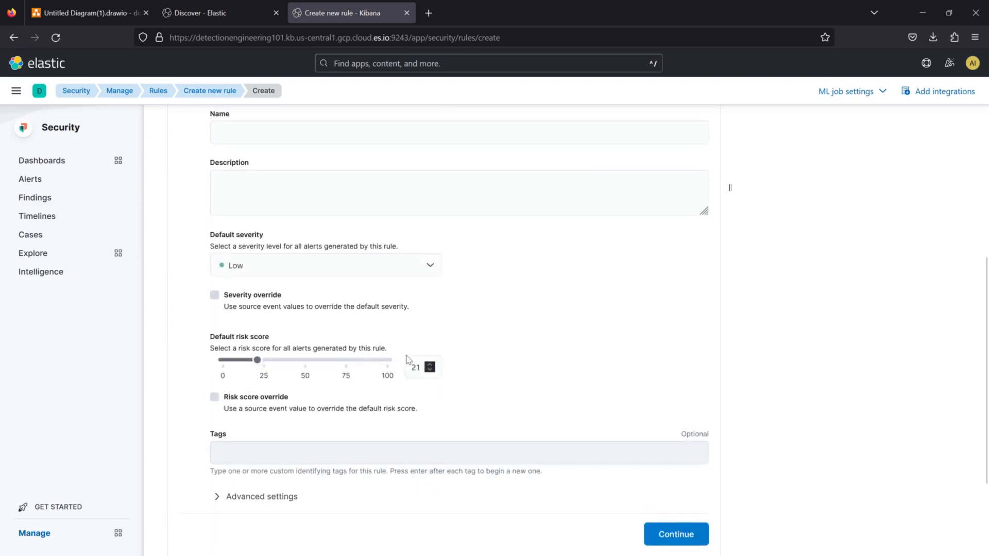
Name the rule "Bat files observed in HTTP Traffic on Unusual Port"
click(263, 188)
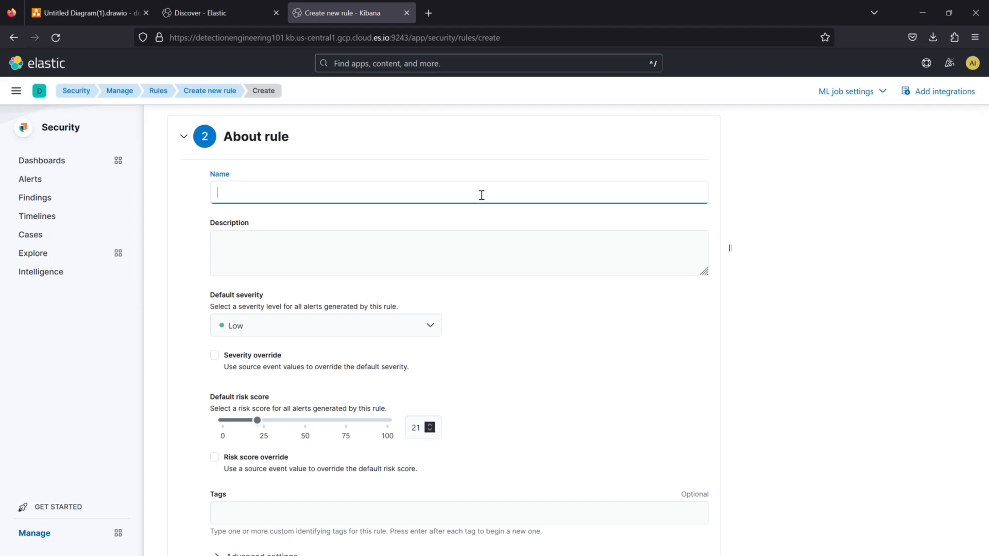
text(Bat files obs)
key(BackSpace)
key(BackSpace)
text(bserved in HTTP Traffic on )
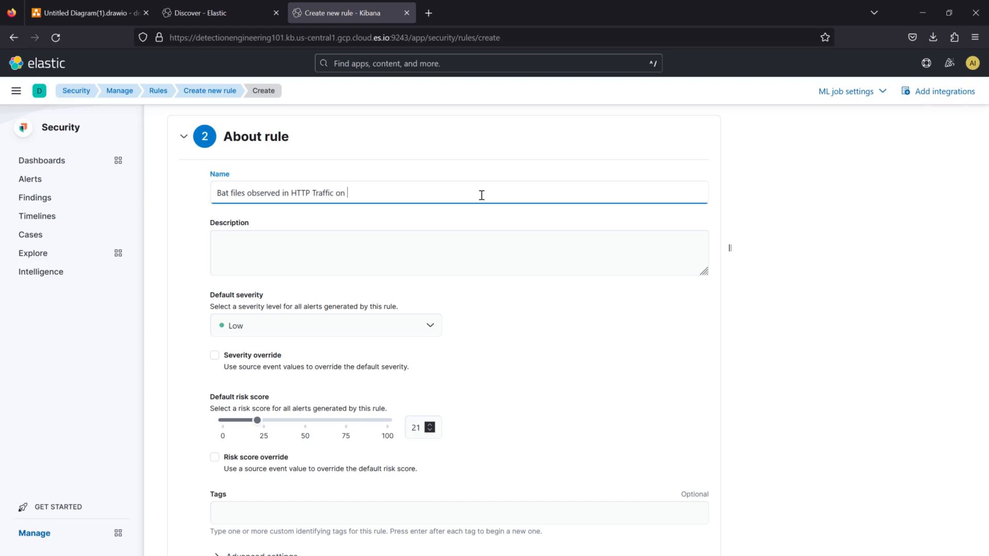
text(Unusual Port)
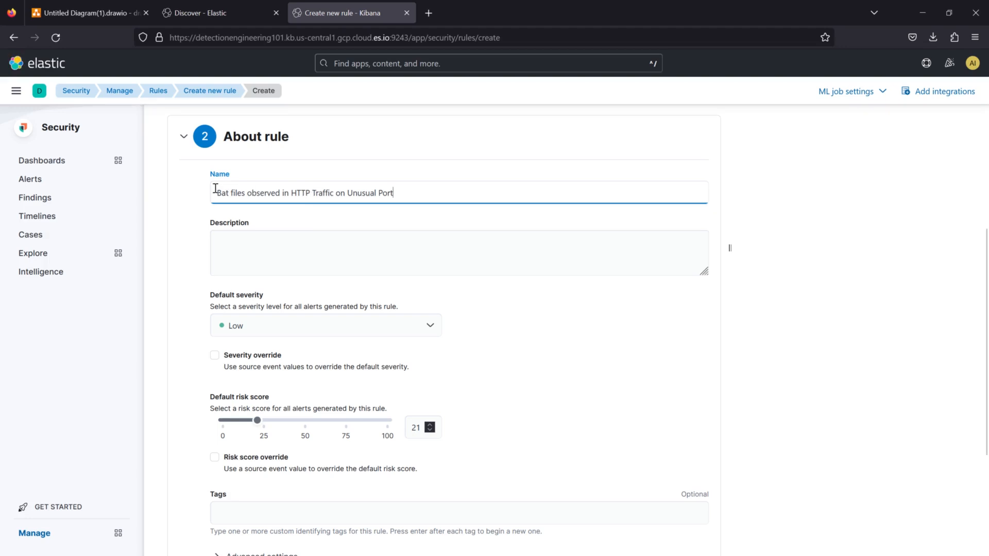
Enter the rule description "Using Zeek HTTP data, we're looking at .bat file extensions on any destination port that isn't port 80."
click(268, 250)
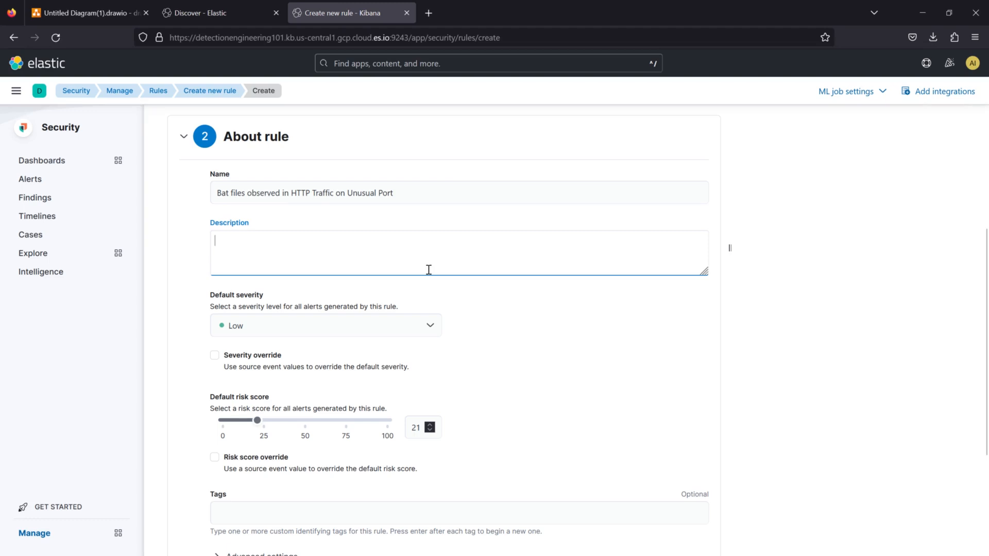
text(Using Zeek)
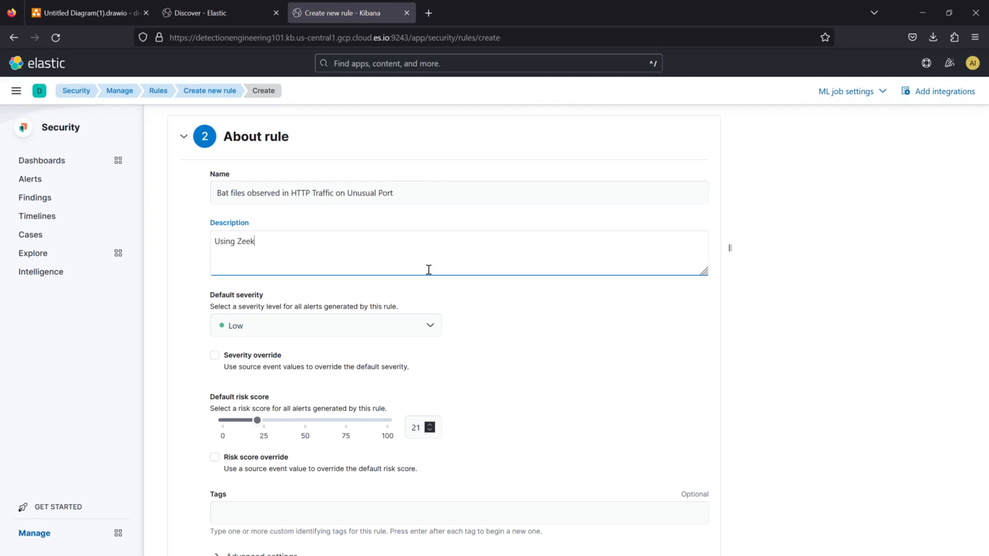
text( HTTP data, we're looking at .b)
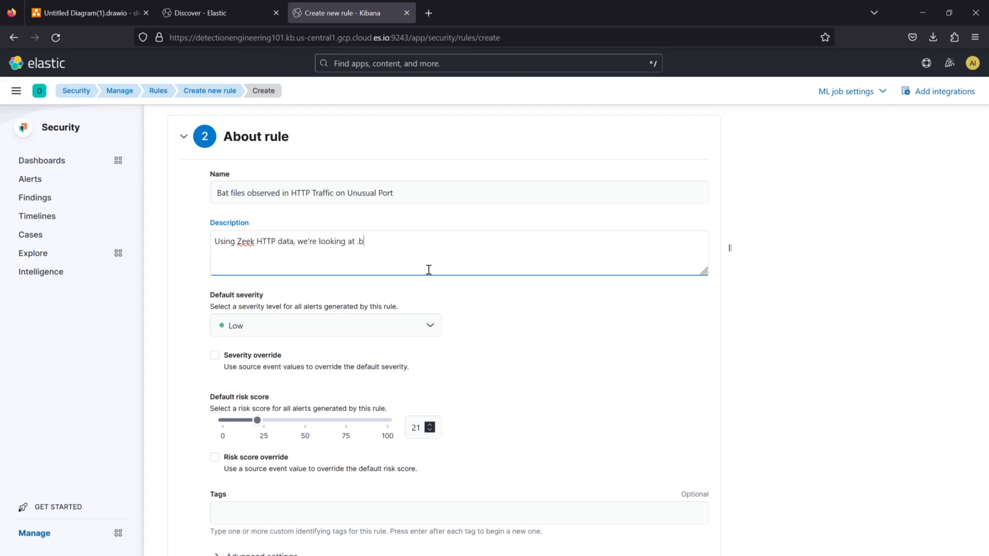
text(at file extensions on any port that)
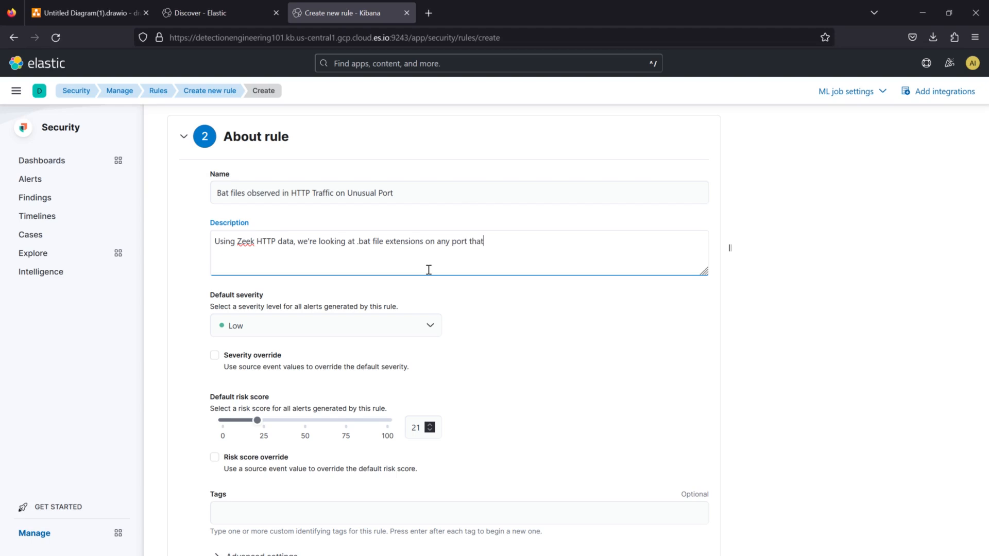
text('s not port 80)
key(BackSpace)
key(BackSpace)
key(BackSpace)
key(BackSpace)
key(BackSpace)
key(BackSpace)
key(BackSpace)
key(BackSpace)
key(BackSpace)
key(BackSpace)
key(BackSpace)
key(BackSpace)
key(BackSpace)
key(BackSpace)
key(BackSpace)
key(BackSpace)
key(BackSpace)
key(BackSpace)
key(BackSpace)
key(BackSpace)
key(BackSpace)
text(destination port that isn't port)
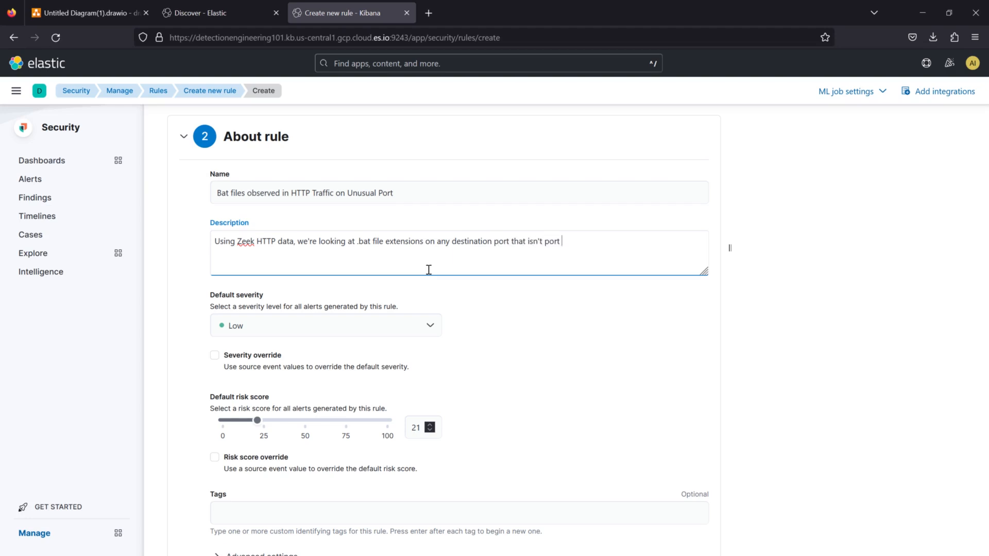
text( 80.)
Keep the default severity at Low and expand the About section's advanced settings to reach the MITRE ATT&CK threats
click(262, 330)
click(263, 330)
scroll(196, 329, down, 3)
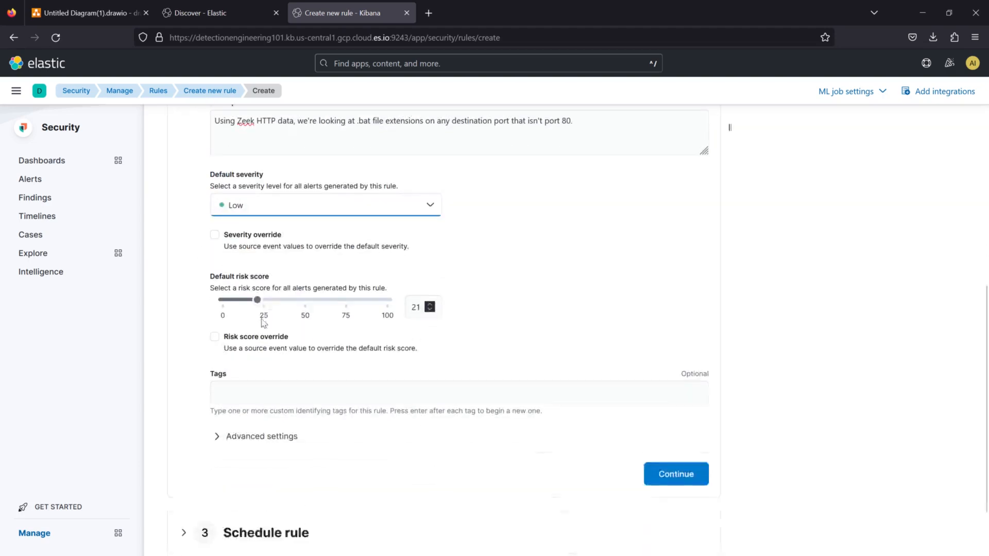
click(243, 442)
scroll(189, 392, down, 5)
scroll(190, 388, down, 2)
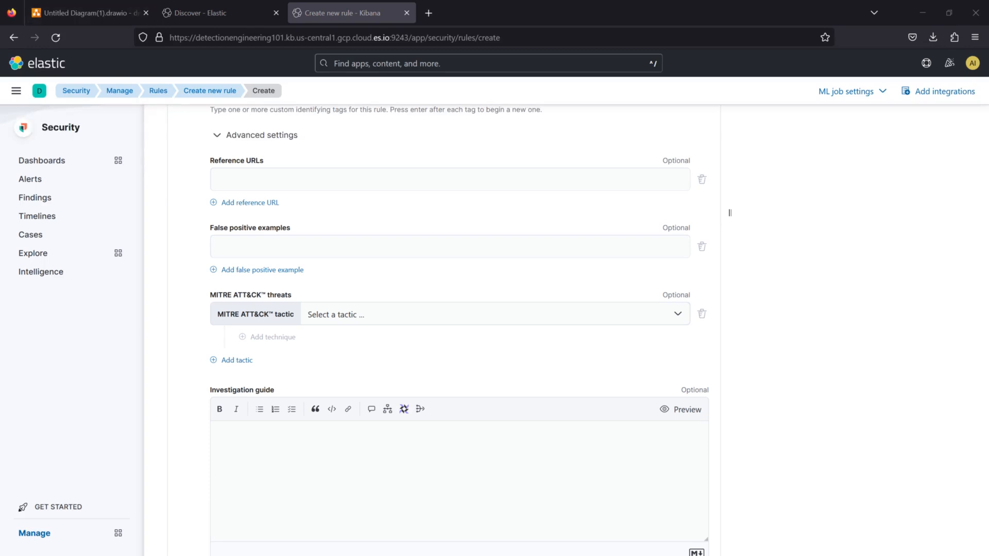
click(139, 299)
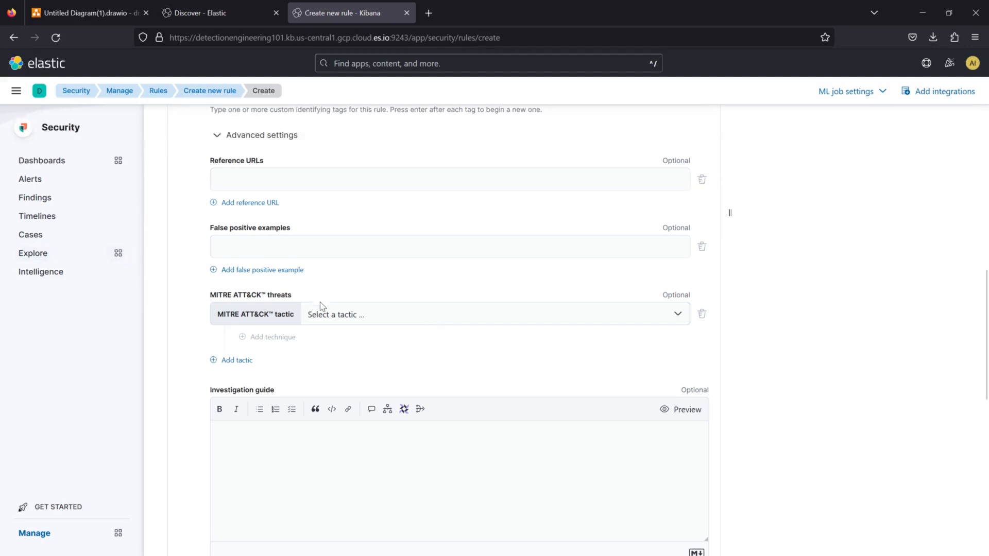
scroll(320, 304, up, 5)
scroll(394, 325, up, 7)
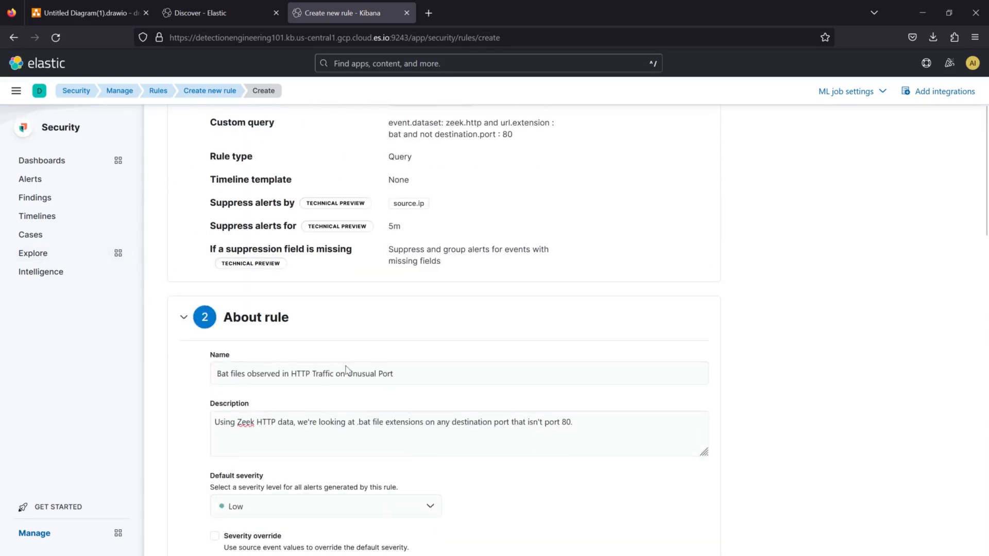
scroll(391, 371, down, 9)
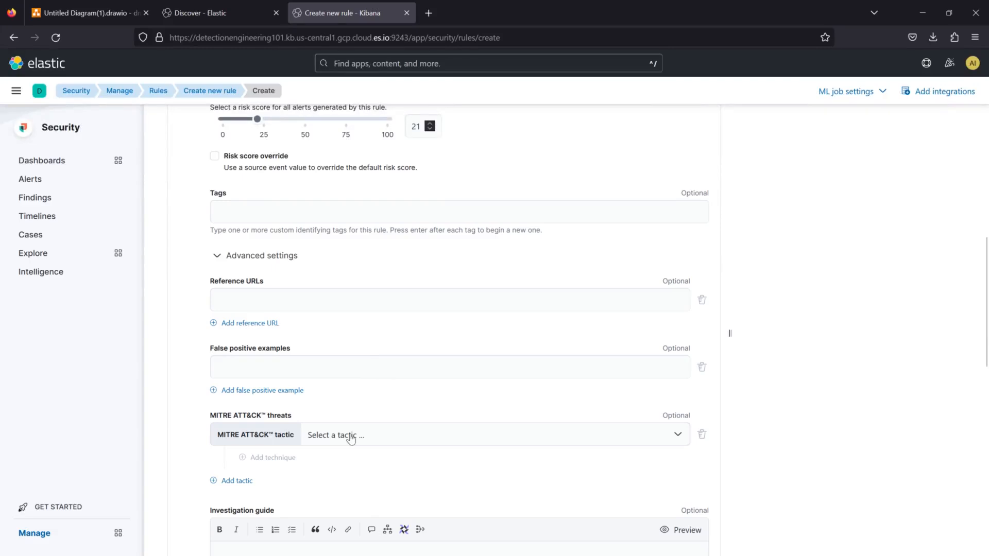
scroll(351, 437, down, 1)
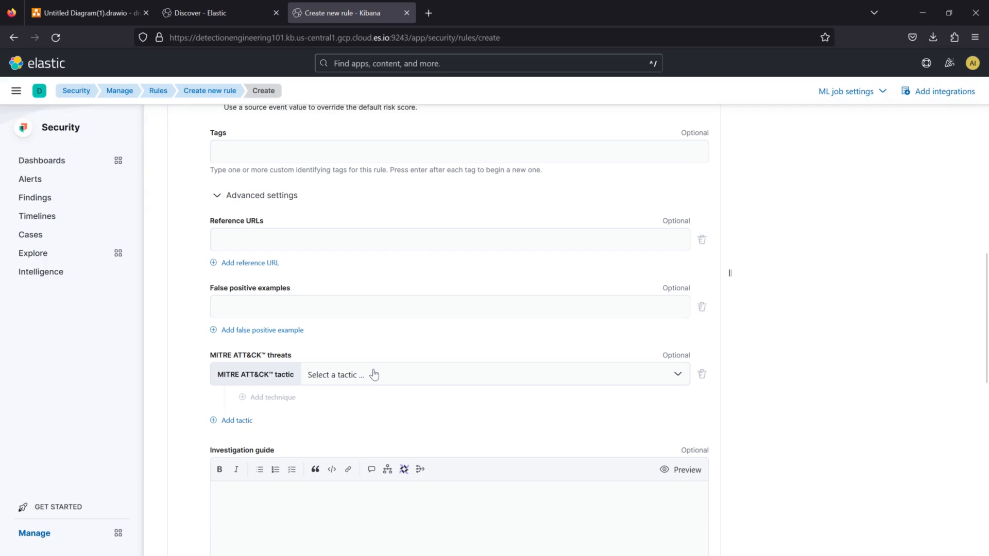
Find the MITRE ATT&CK Enterprise matrix in a new browser tab and go to its technique columns
click(409, 37)
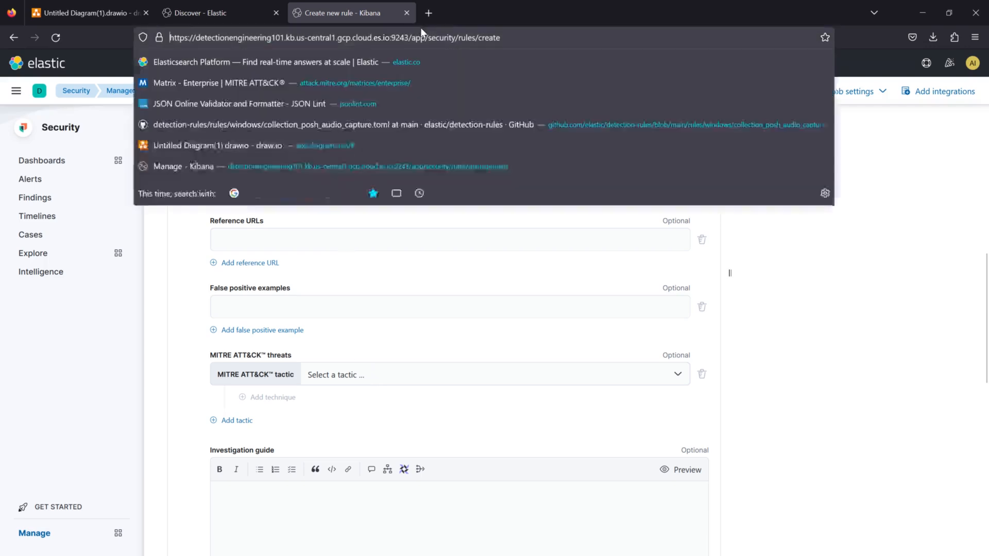
click(422, 20)
text(mitr)
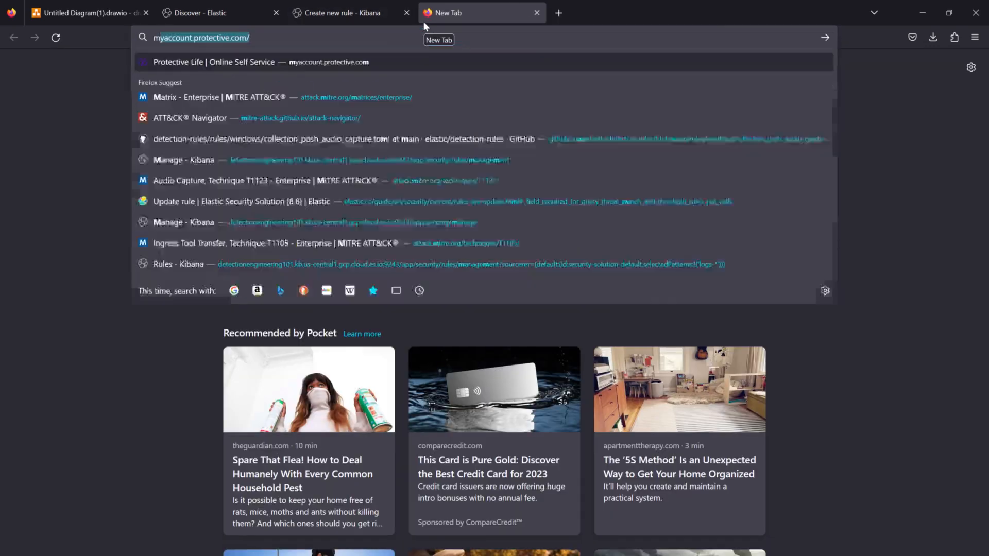
text(e matrix)
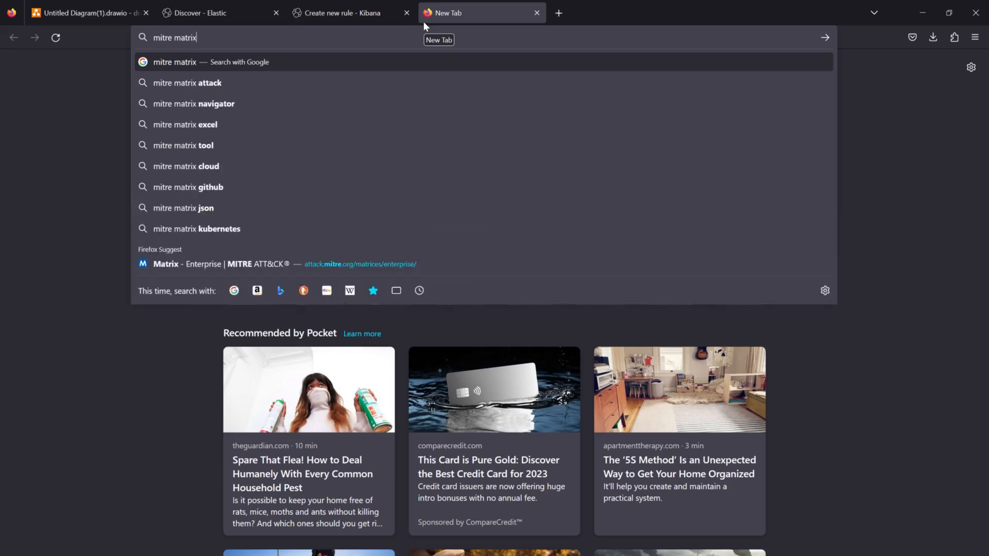
click(182, 265)
scroll(246, 253, down, 3)
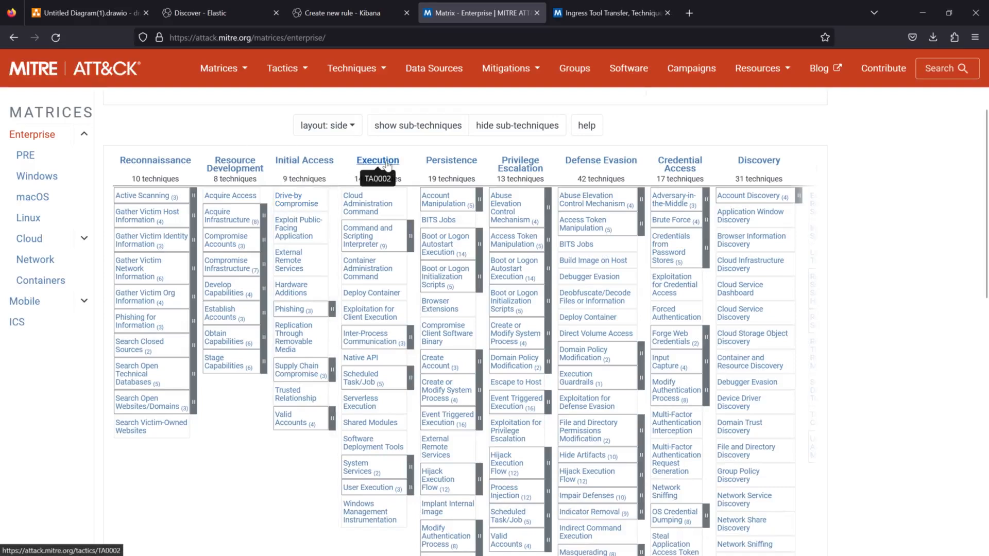
Open the Windows Command Shell sub-technique under Execution, Command and Scripting Interpreter, and review its ID and description
click(411, 236)
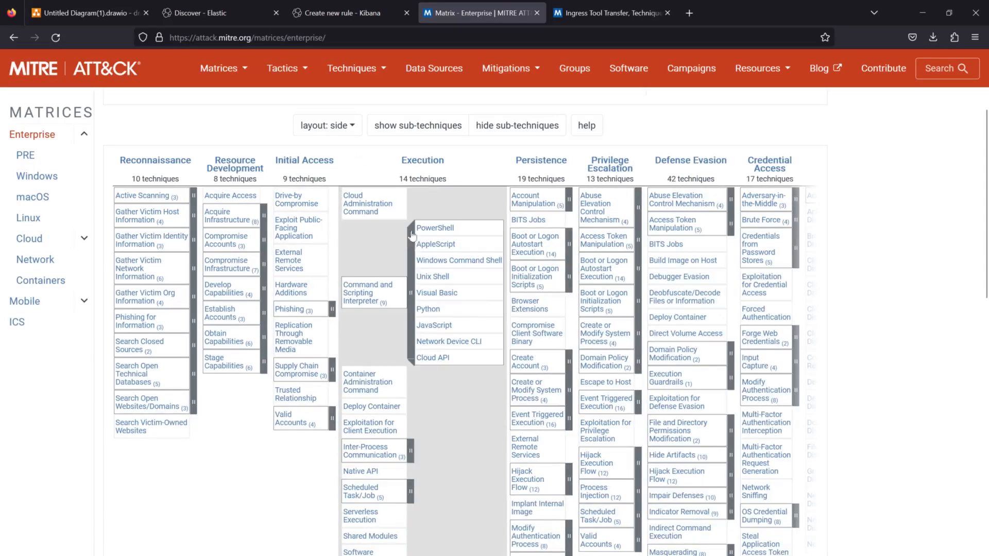
click(439, 260)
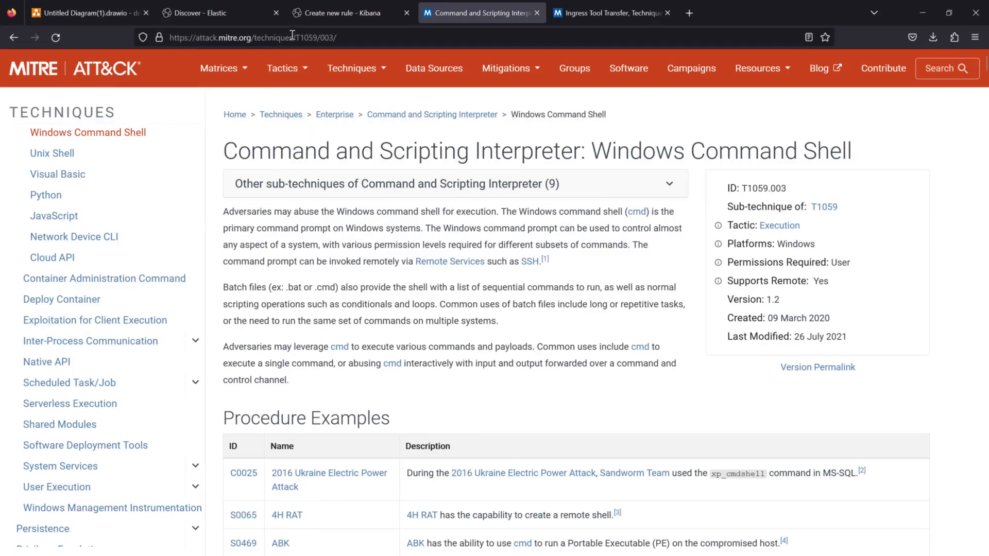
click(332, 38)
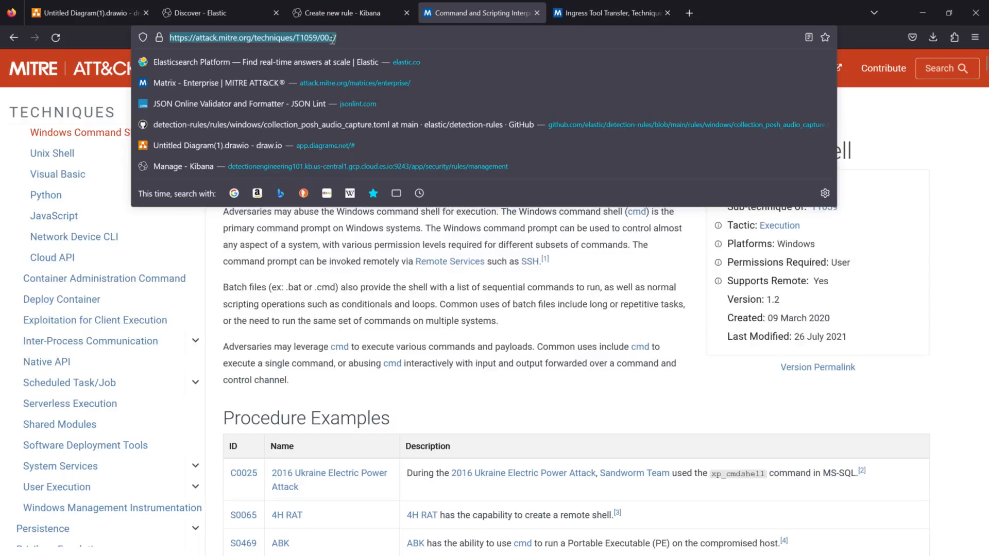
click(429, 332)
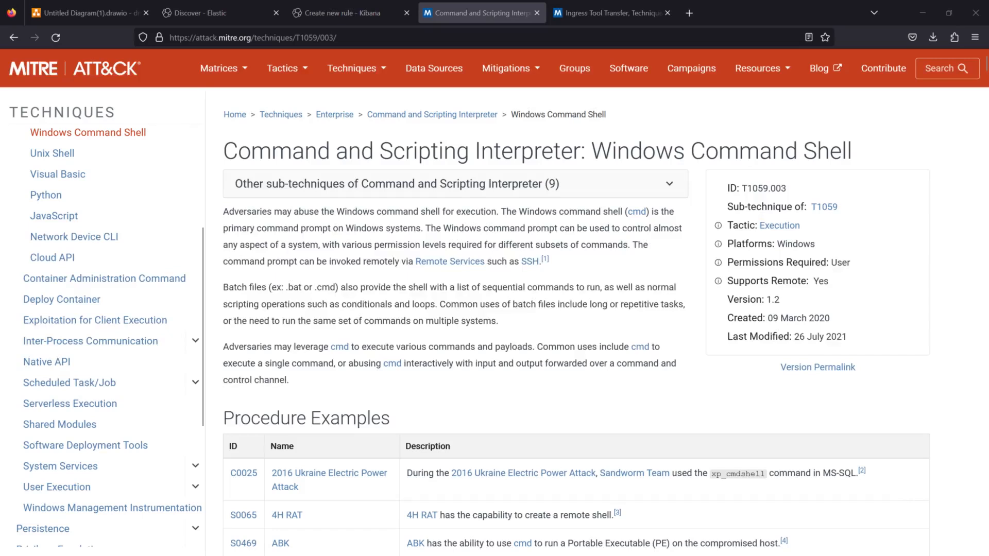
click(476, 226)
drag(268, 158, 844, 157)
click(767, 184)
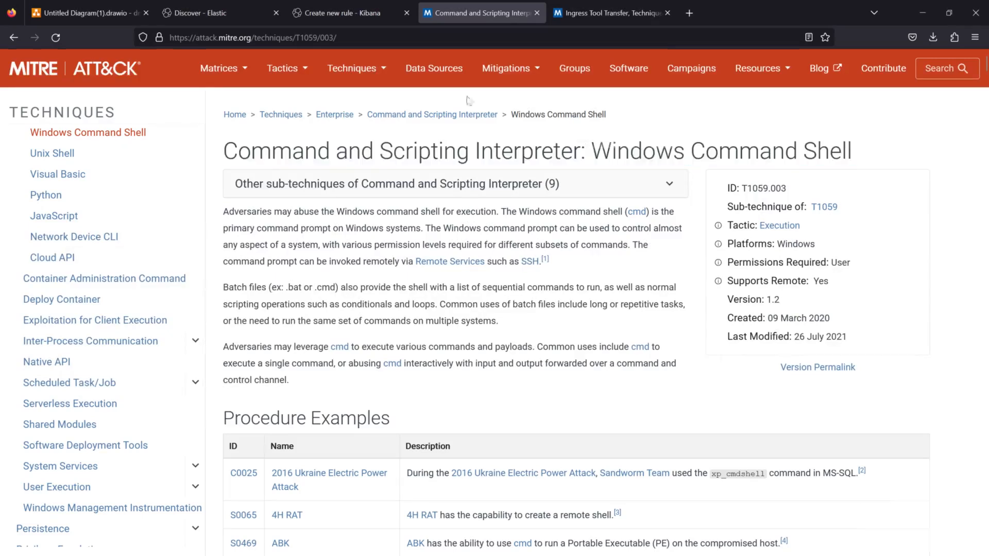
Map the rule to tactic Execution (TA0002), technique Command and Scripting Interpreter (T1059) and subtechnique Windows Command Shell (T1059.003)
click(351, 12)
click(283, 399)
click(353, 407)
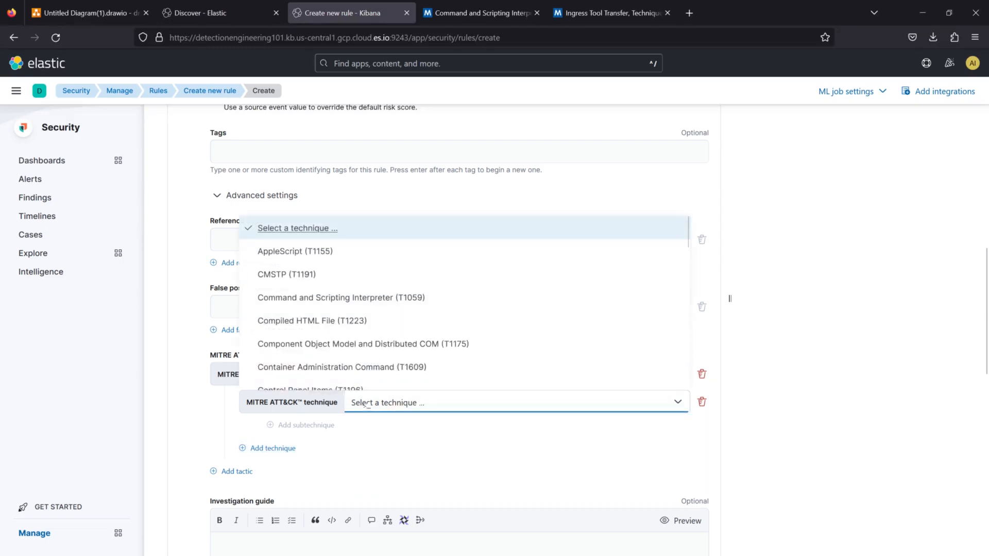
click(382, 305)
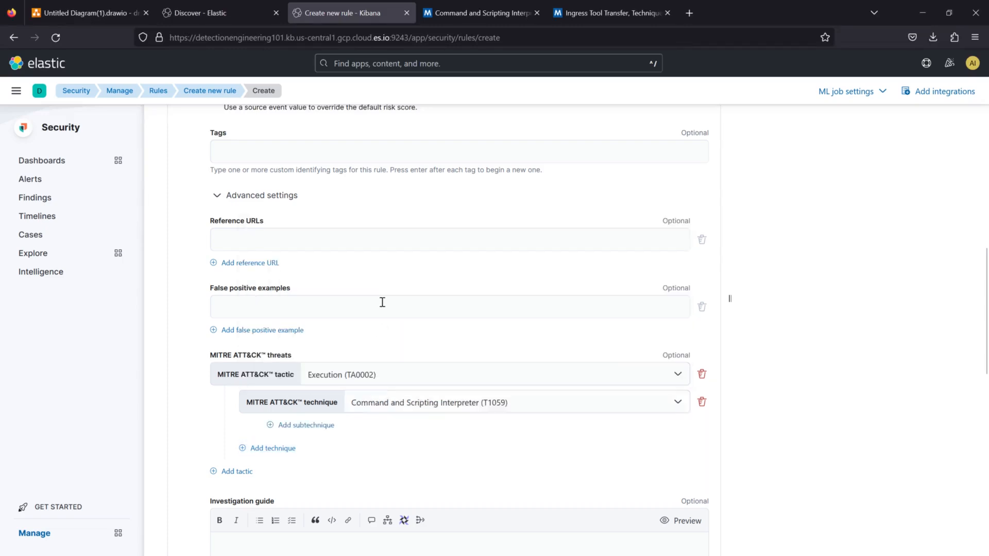
click(330, 426)
click(445, 435)
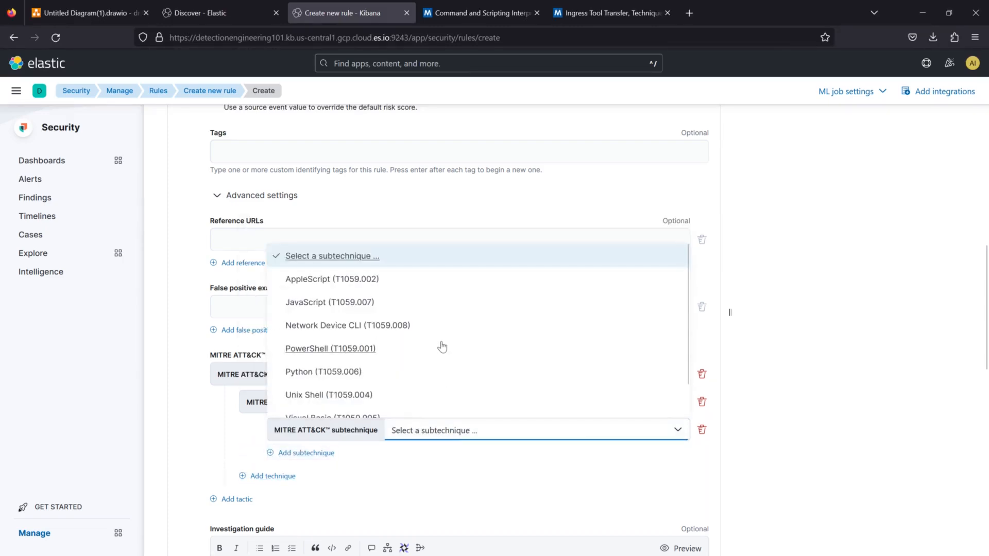
scroll(424, 367, down, 2)
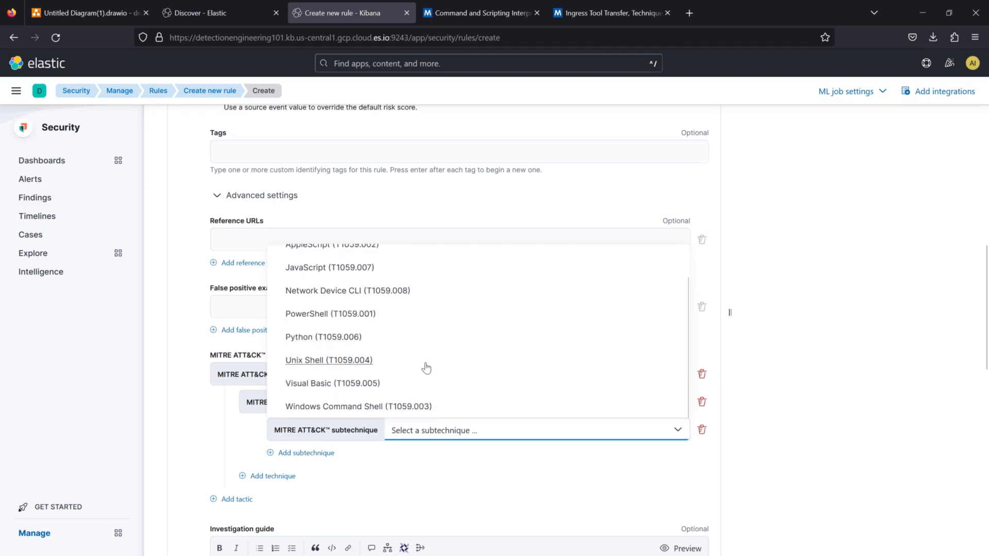
click(423, 406)
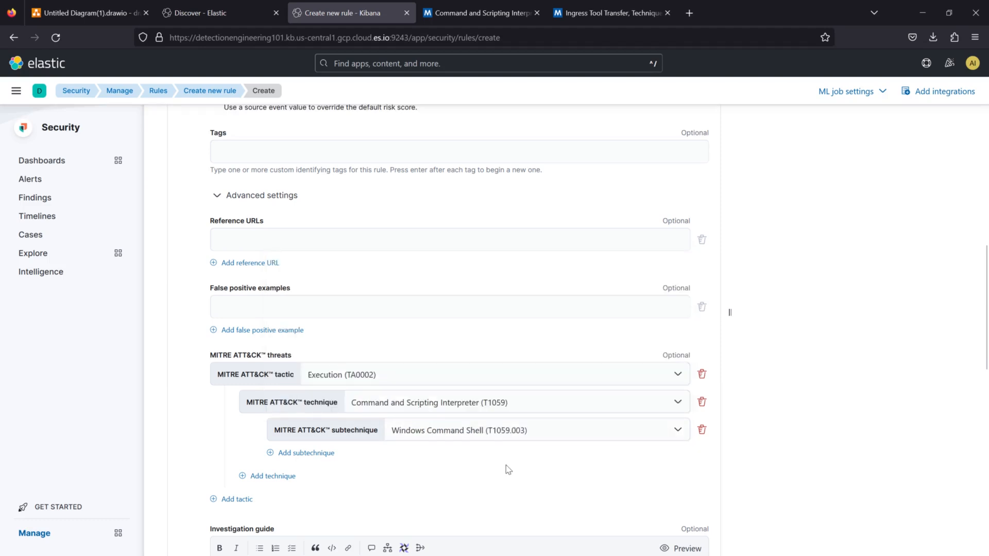
scroll(817, 457, down, 5)
scroll(431, 379, down, 9)
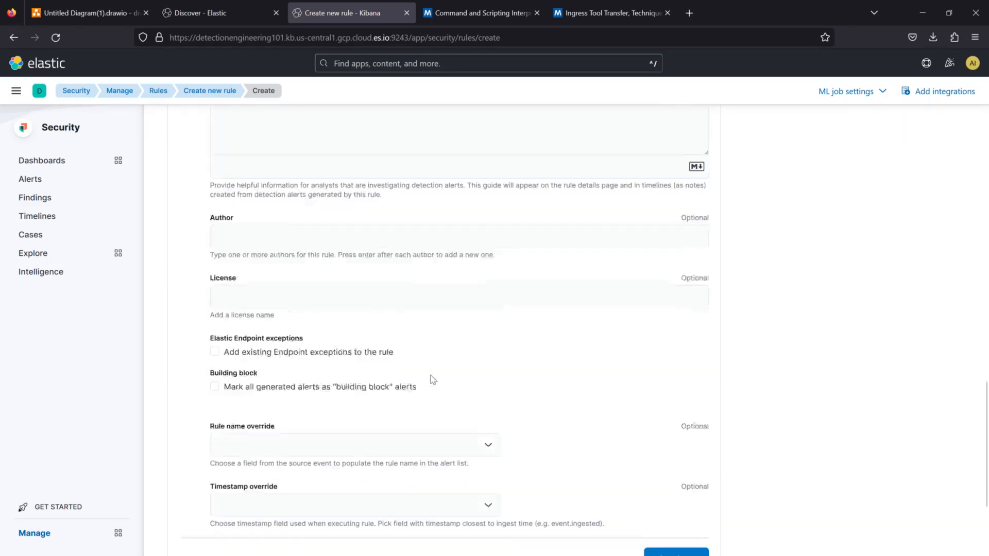
Complete the About section and schedule the rule with an additional look-back time of 5 minutes
click(677, 398)
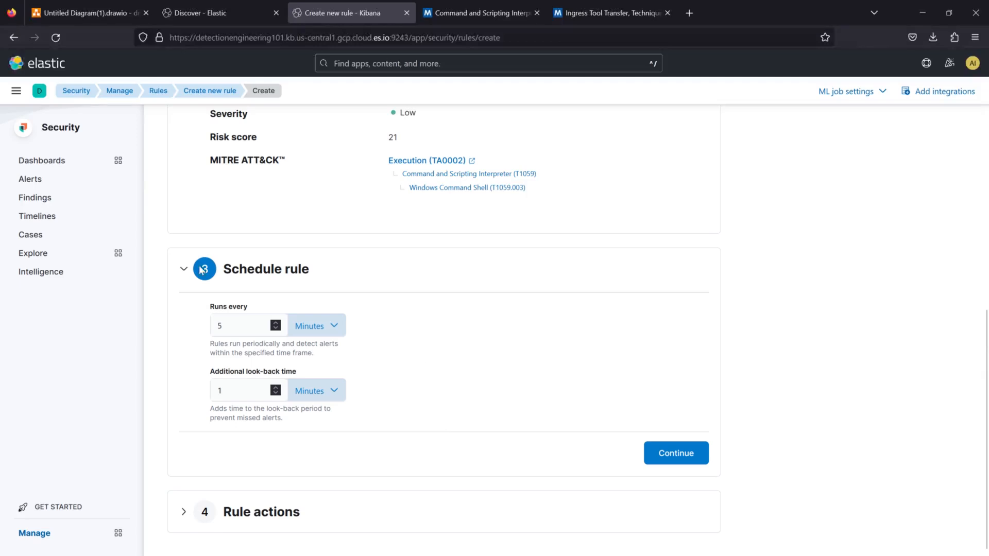
drag(238, 386, 193, 380)
text(5)
click(568, 366)
click(678, 454)
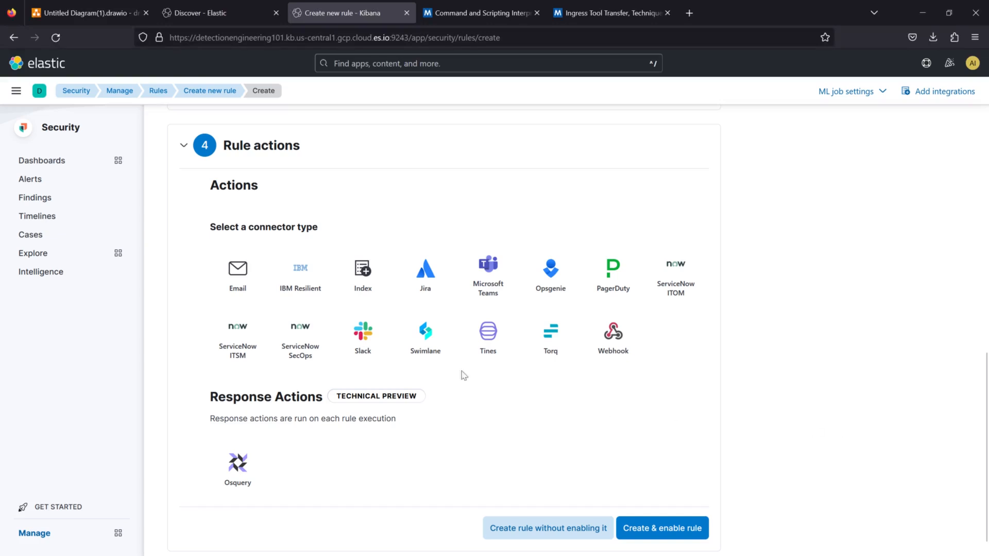
Preview the rule against the last 8 hours of data and review the resulting alerts
scroll(768, 391, up, 10)
click(785, 225)
double_click(834, 273)
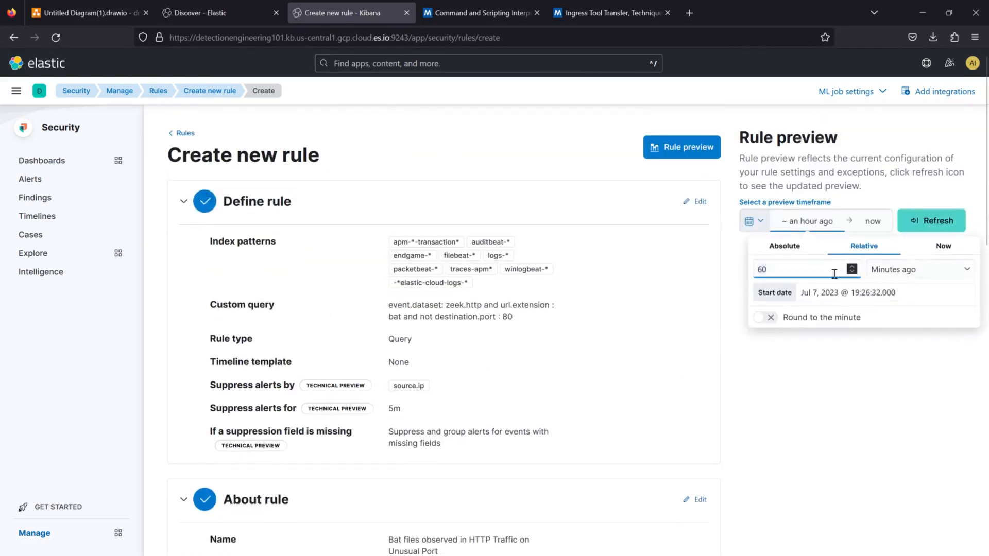
text(8)
click(886, 274)
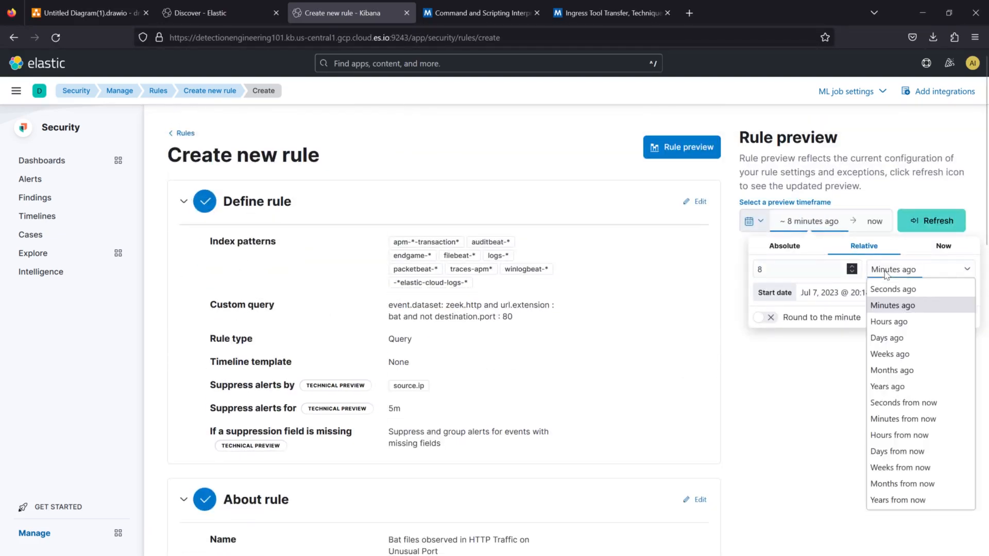
click(889, 321)
click(925, 222)
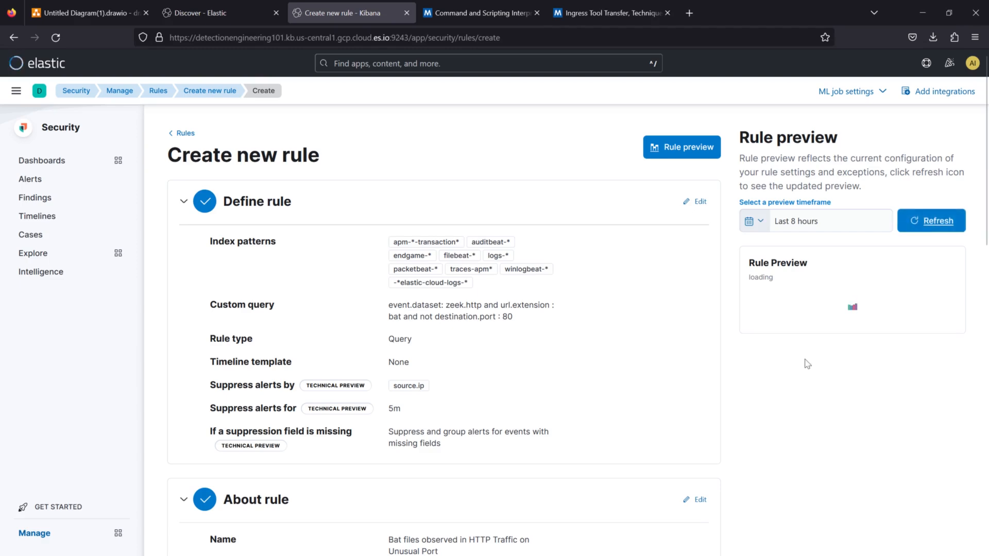
scroll(696, 400, down, 3)
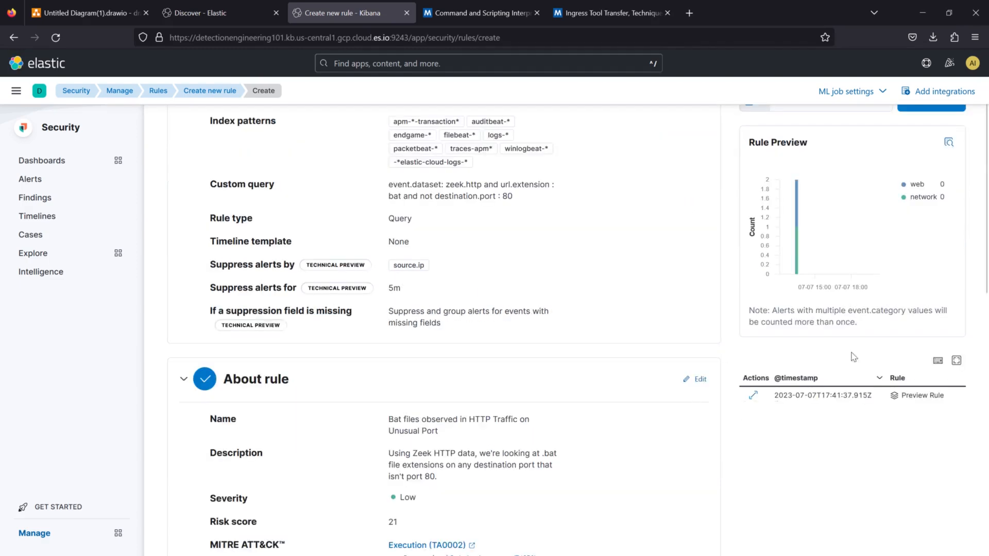
scroll(851, 357, up, 3)
Create and enable the rule without any connector actions, and return to the Rules management page
scroll(701, 350, down, 5)
scroll(700, 351, down, 5)
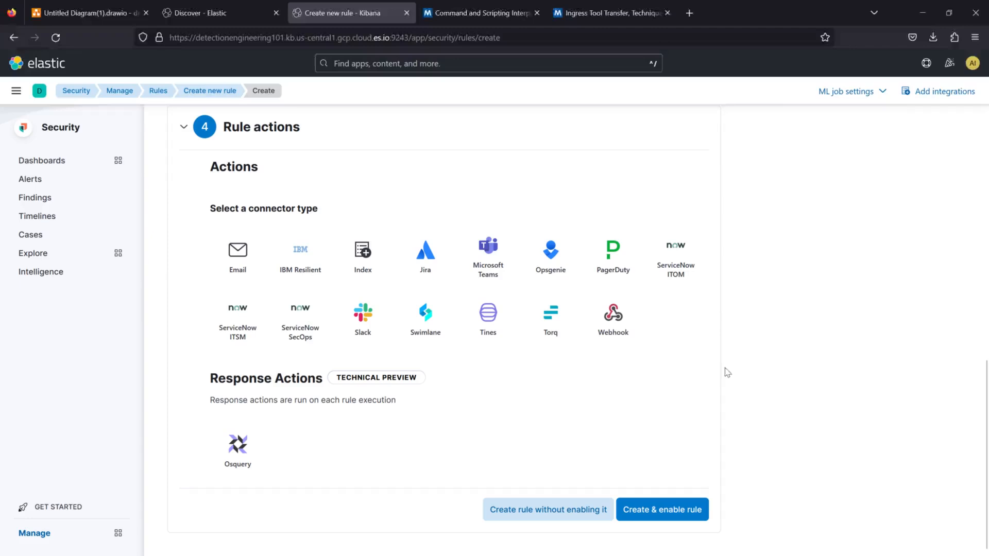
click(677, 508)
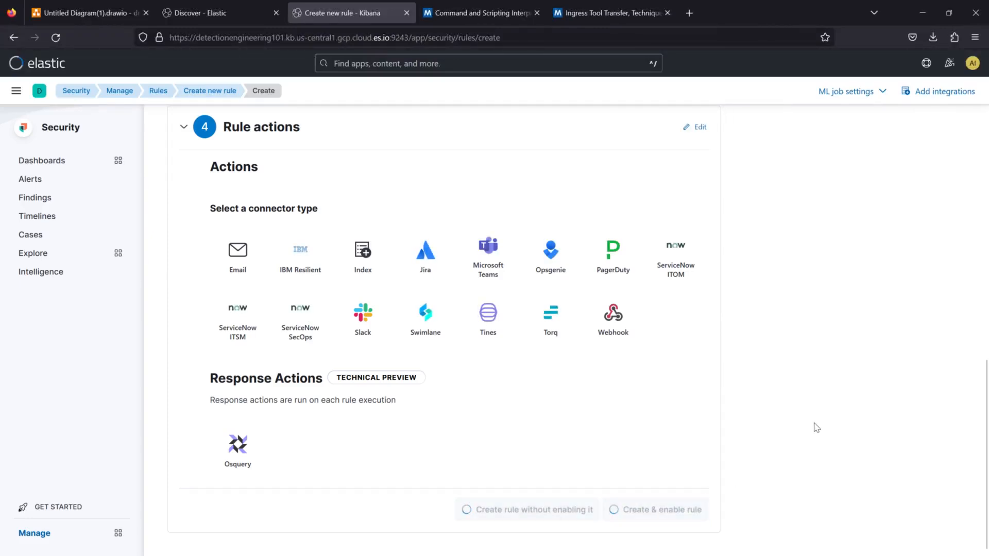
scroll(766, 439, up, 10)
scroll(768, 439, up, 2)
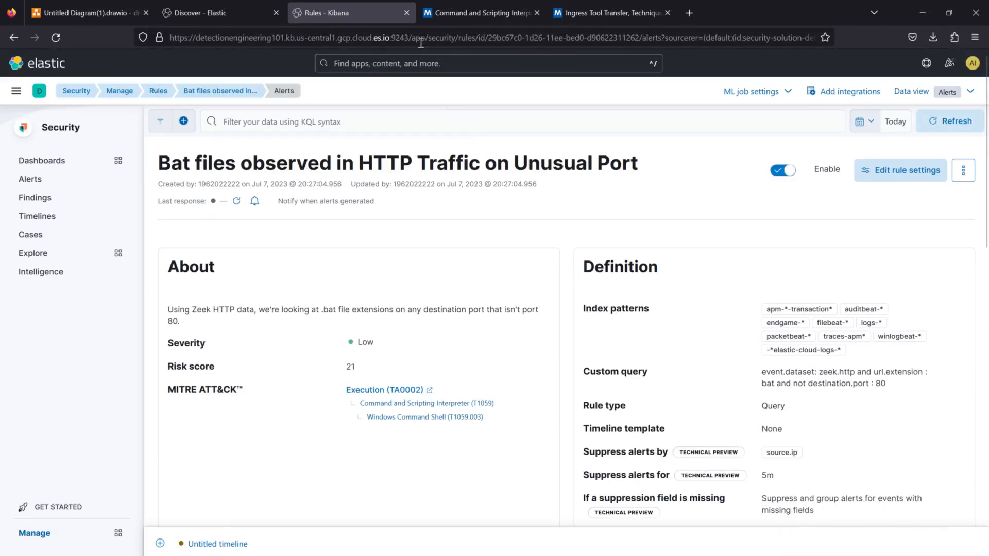
click(34, 533)
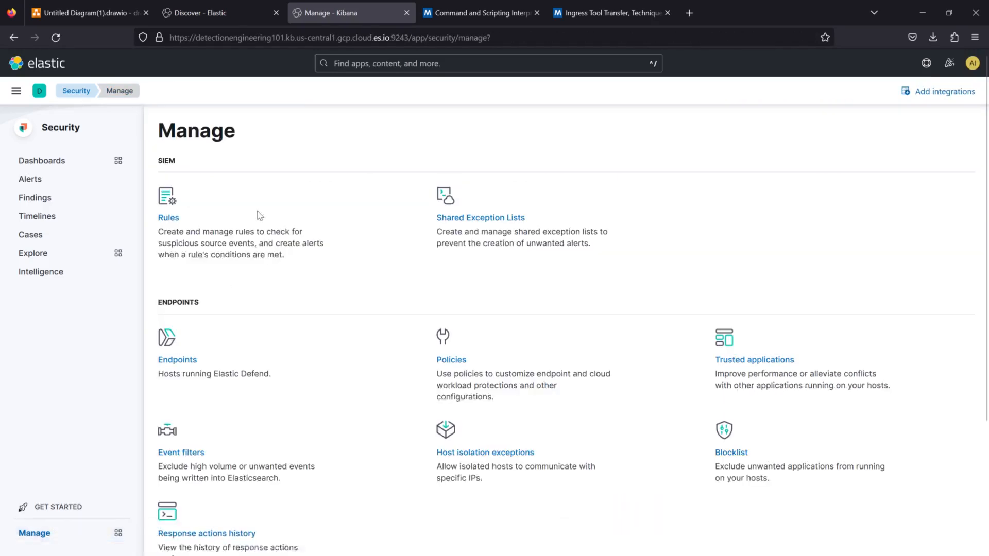
click(330, 199)
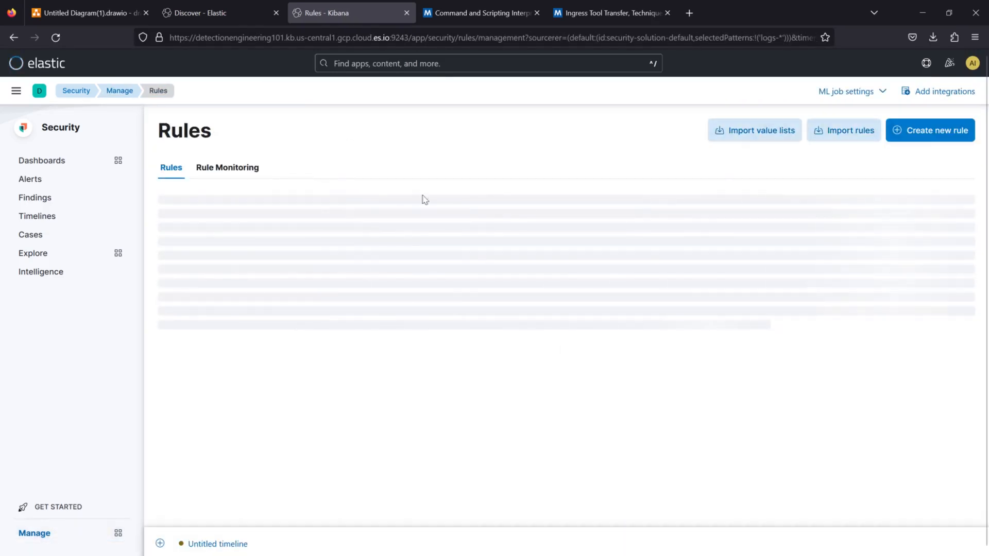
In Discover, remove the url.extension and destination.port columns, clear the previous query and reload all of today's events
click(222, 13)
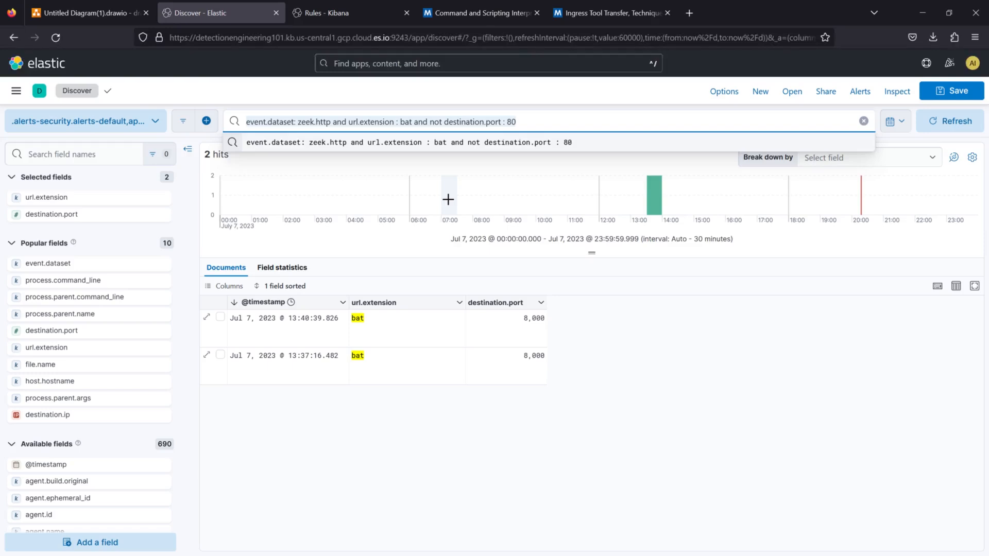
click(864, 120)
click(160, 198)
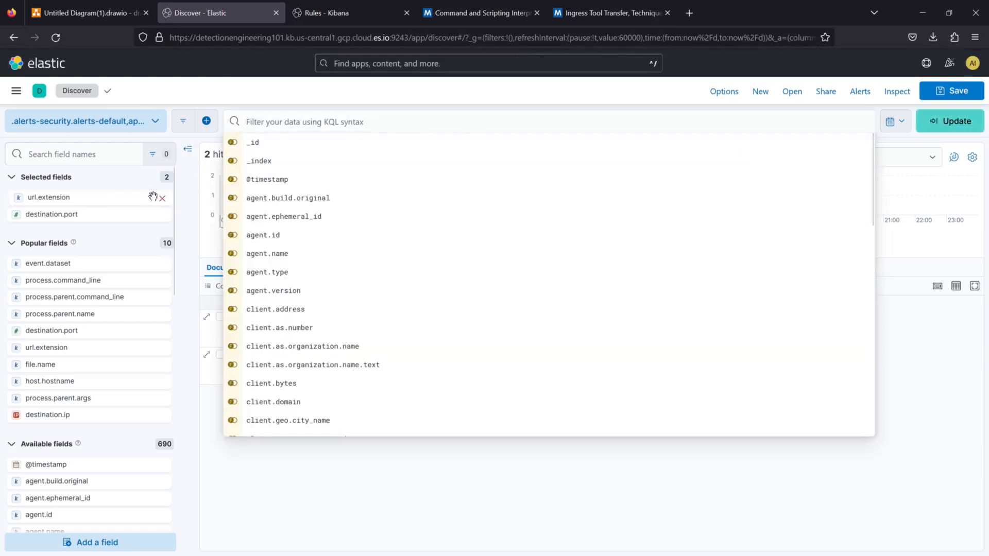
click(160, 198)
click(306, 120)
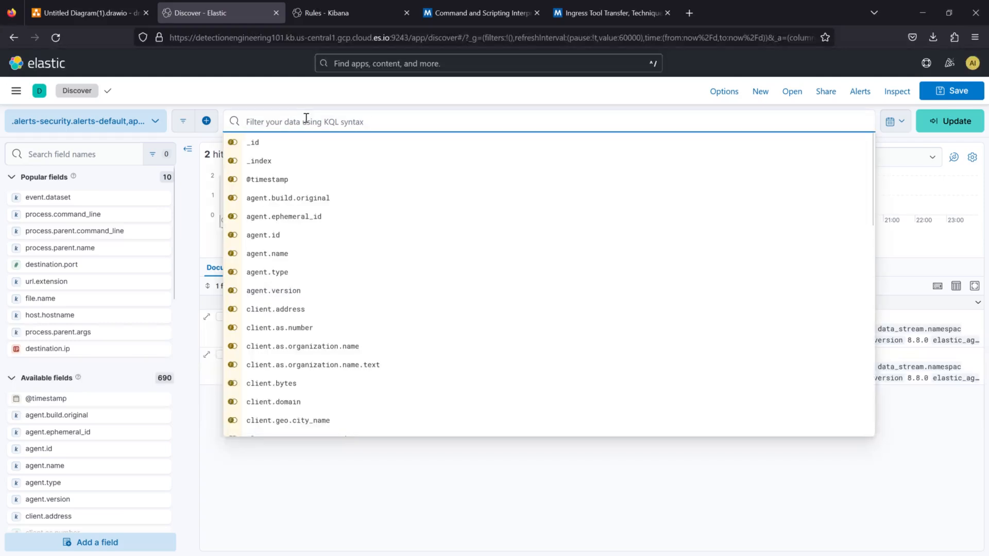
click(225, 99)
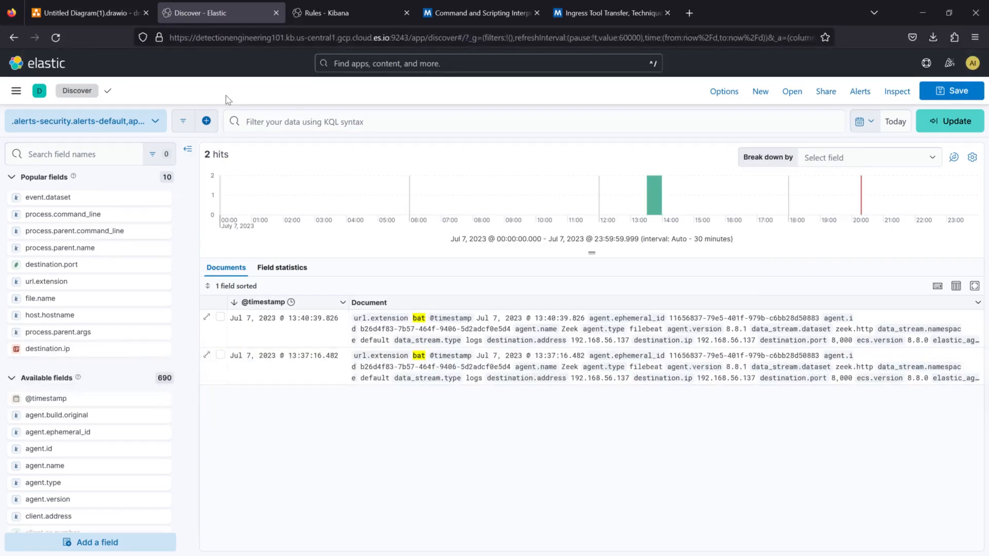
click(342, 121)
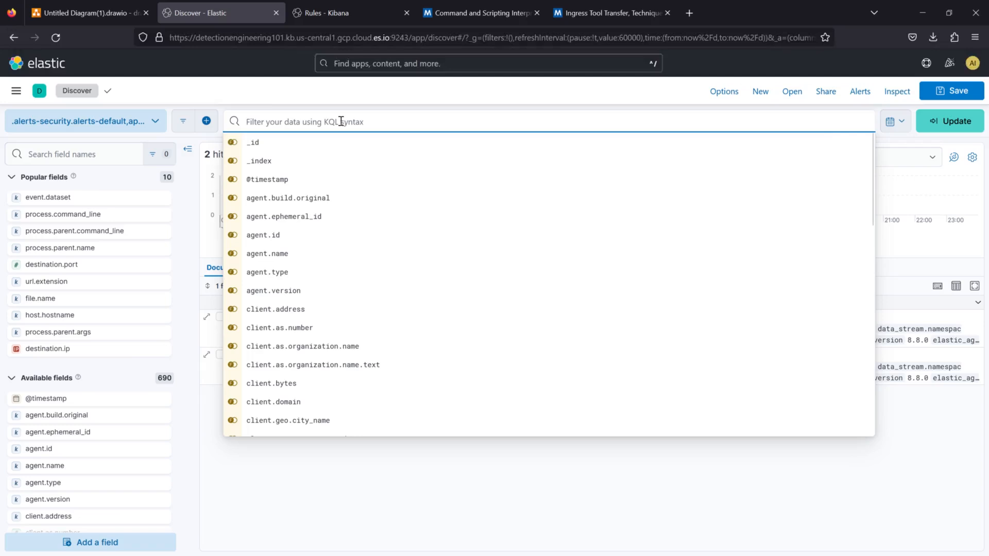
key(Return)
click(310, 115)
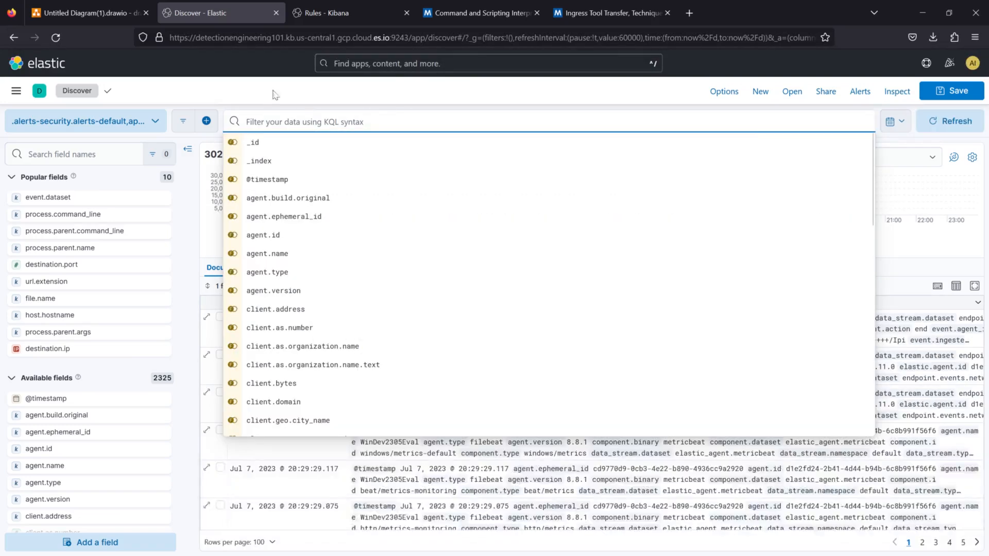
click(275, 95)
Search for event.dataset : "windows.sysmon_operational" and *bat* to find Sysmon events involving bat files
click(300, 127)
text(event.data)
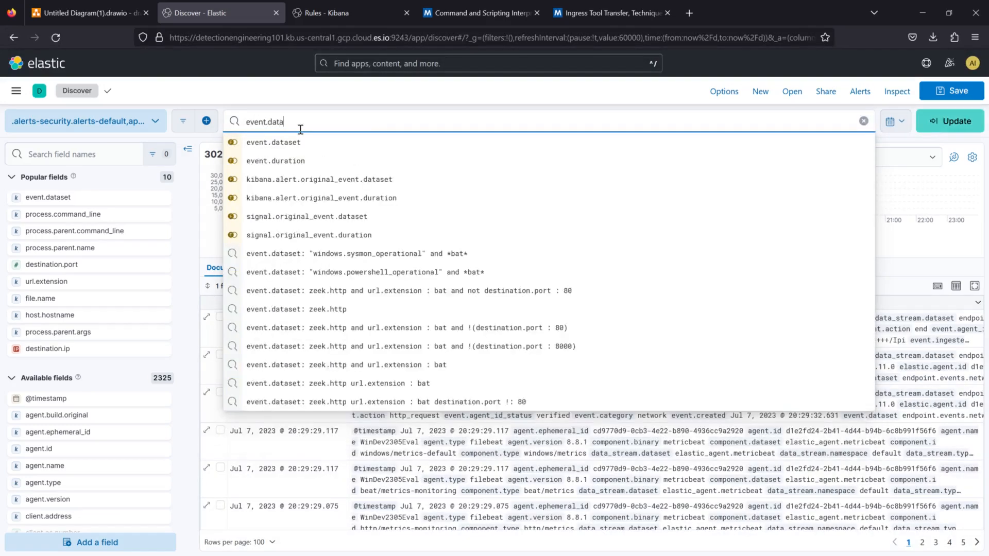
text(set :)
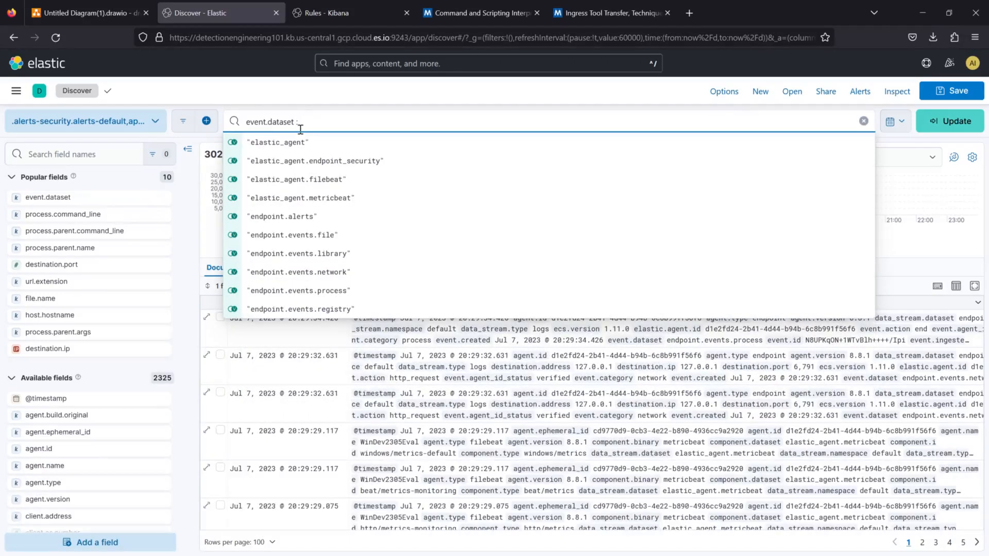
text(windows)
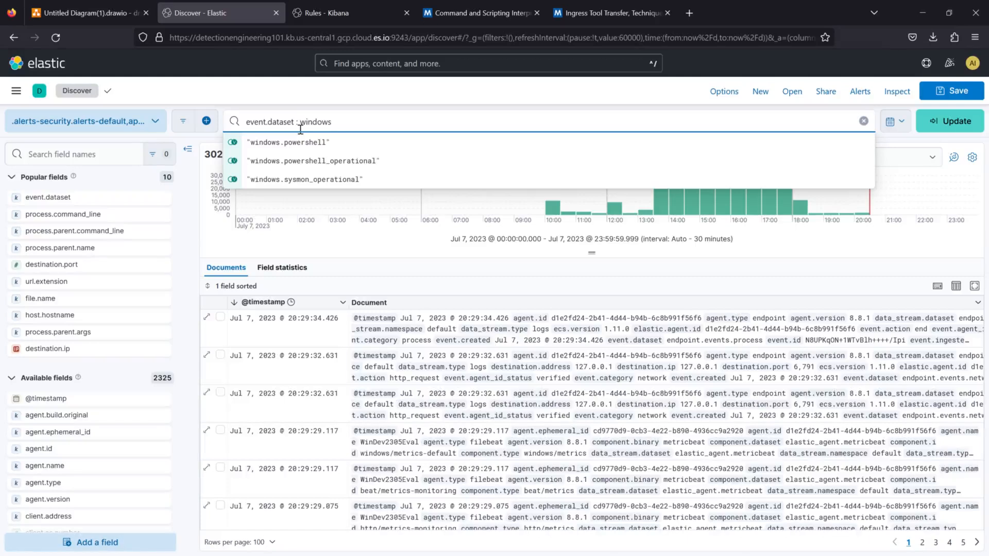
click(283, 179)
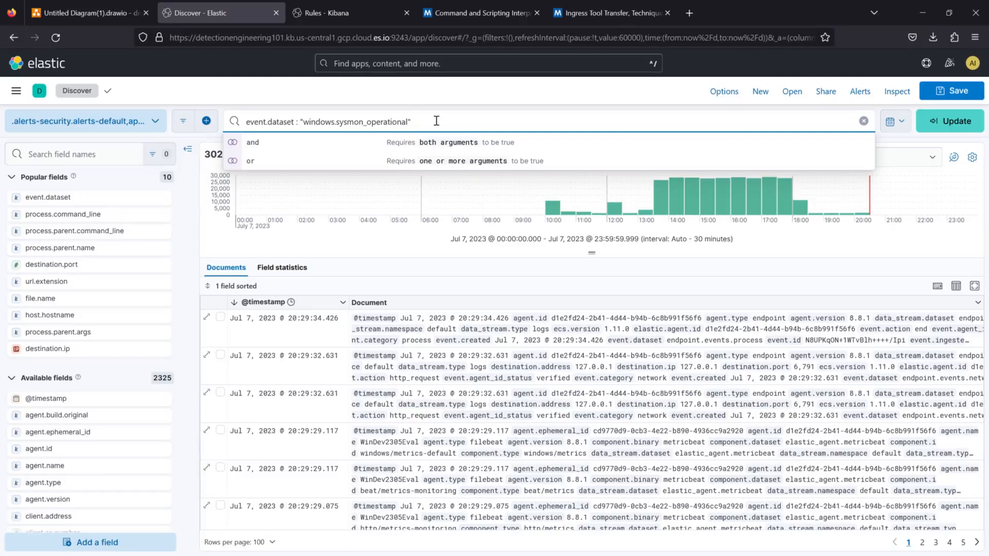
text(and )
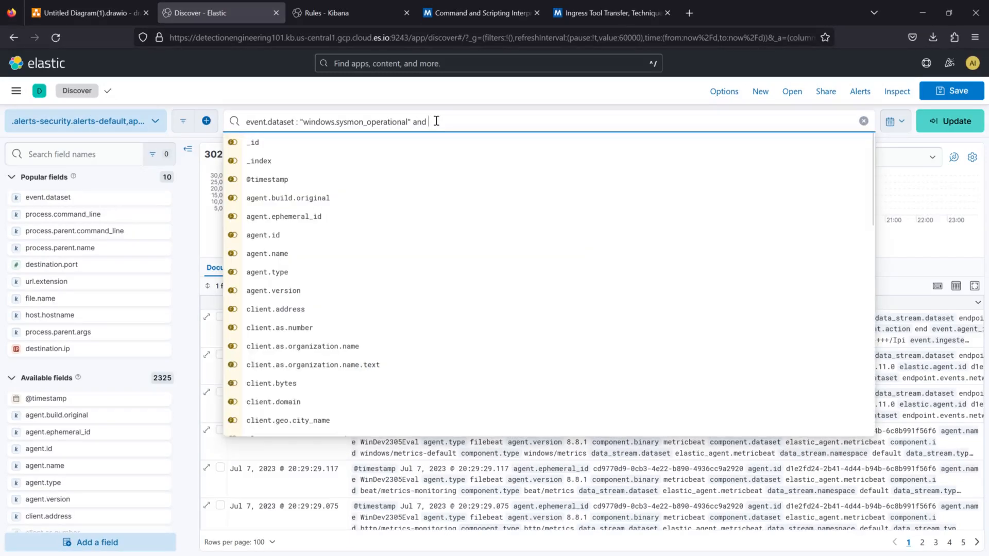
text(*bat*)
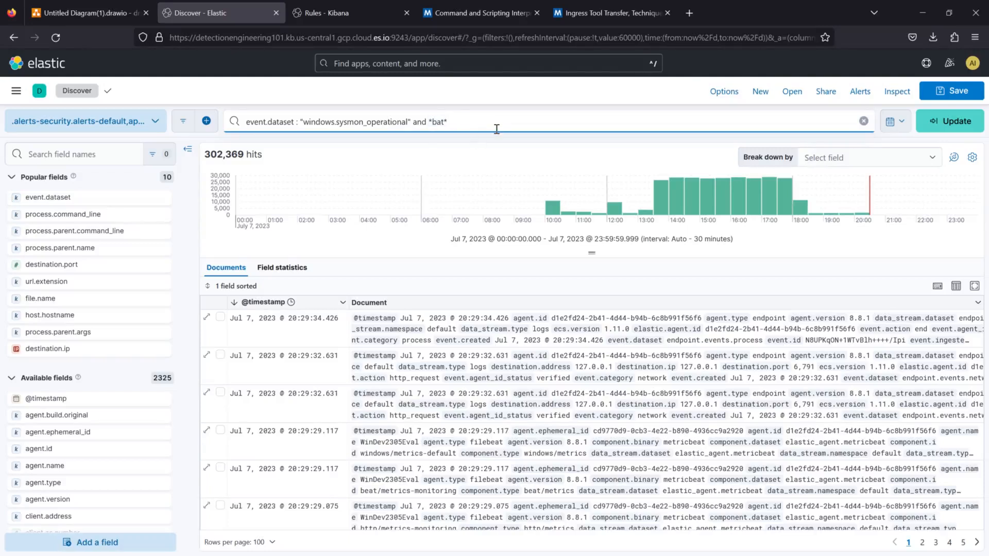
key(Return)
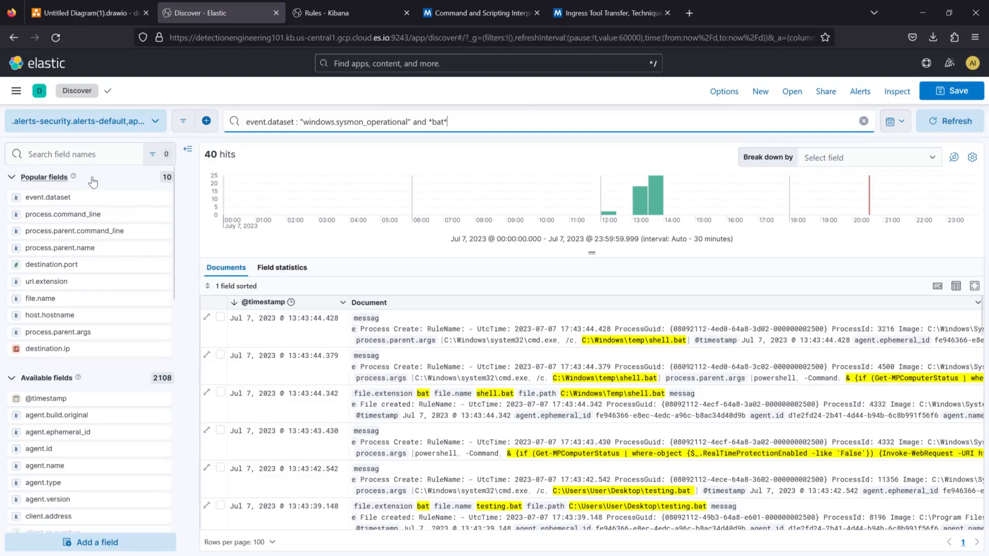
Add process.command_line, process.parent.command_line and process.parent.name as columns in the results table
click(162, 216)
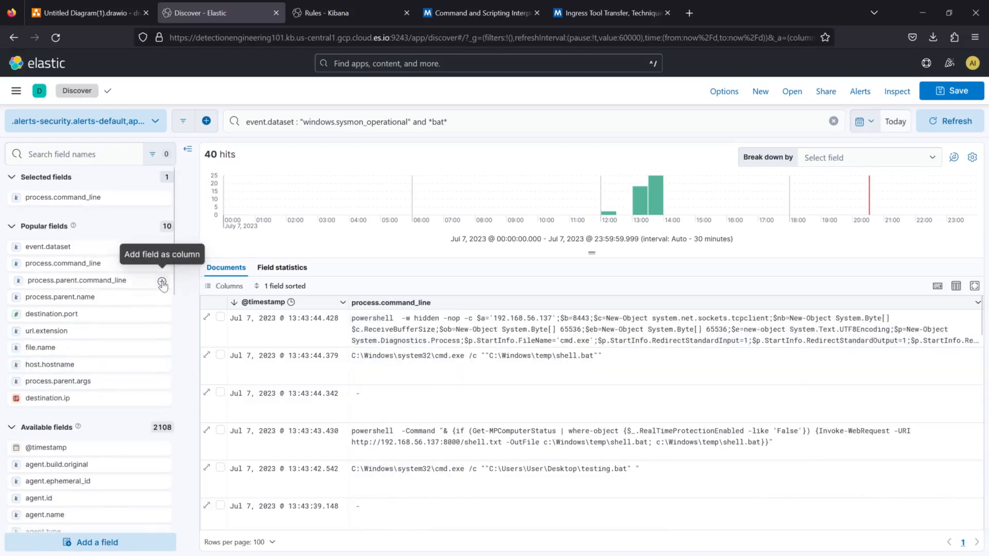
click(161, 282)
click(161, 315)
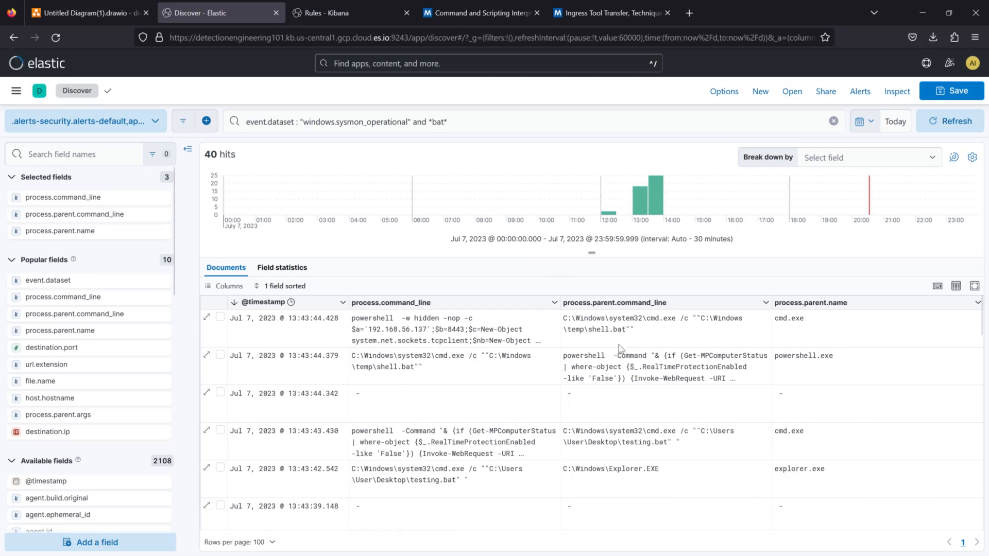
Replace the query's bare *bat* term with process.command_line : powershell* and process.parent.command_line : *bat* and process.parent.name: cmd.exe, and run it
scroll(458, 370, down, 1)
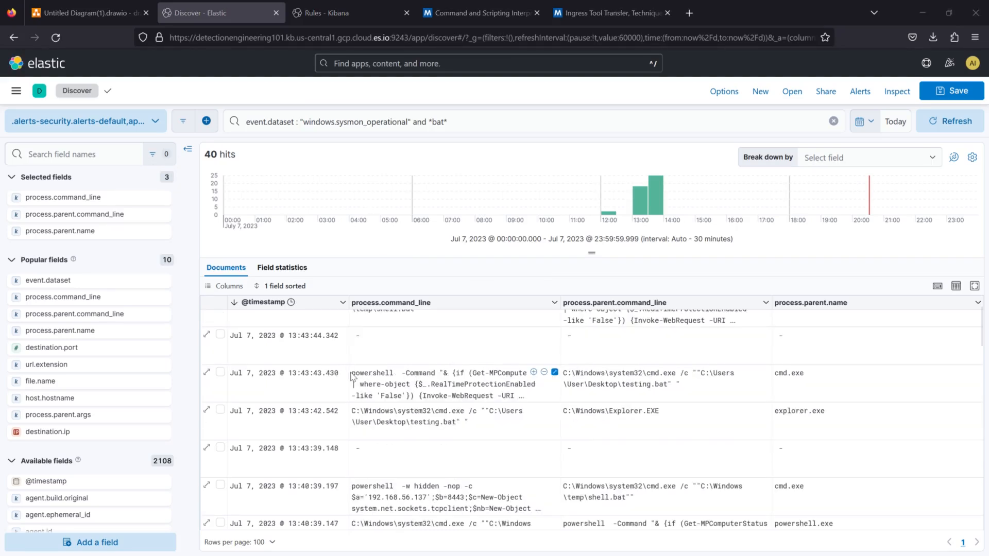
drag(352, 377, 732, 393)
click(727, 391)
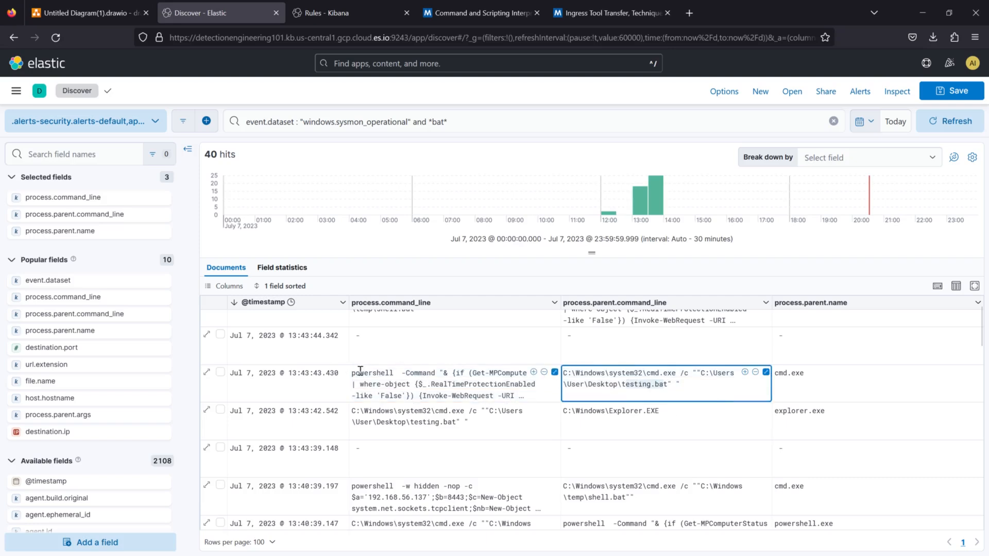
drag(353, 372, 470, 392)
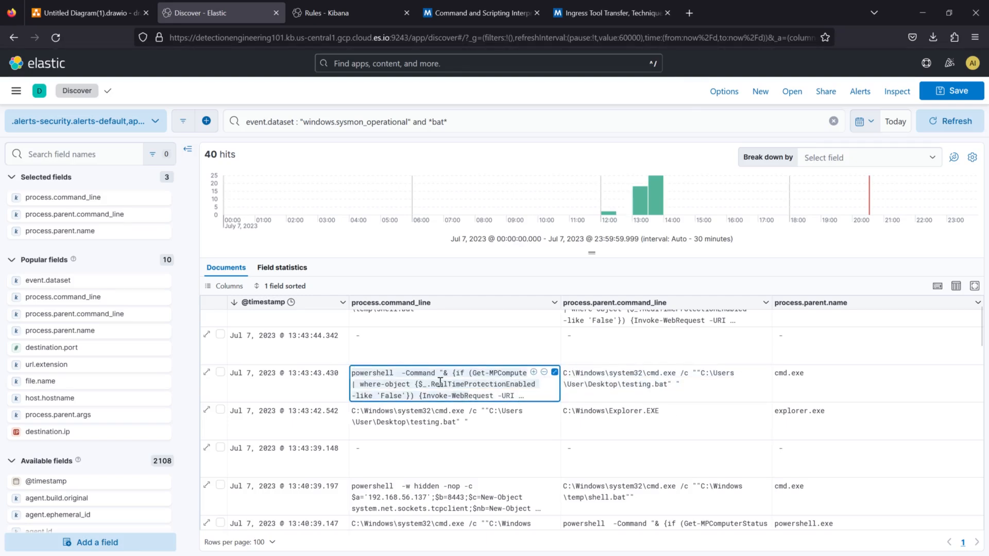
click(453, 121)
drag(432, 123, 491, 124)
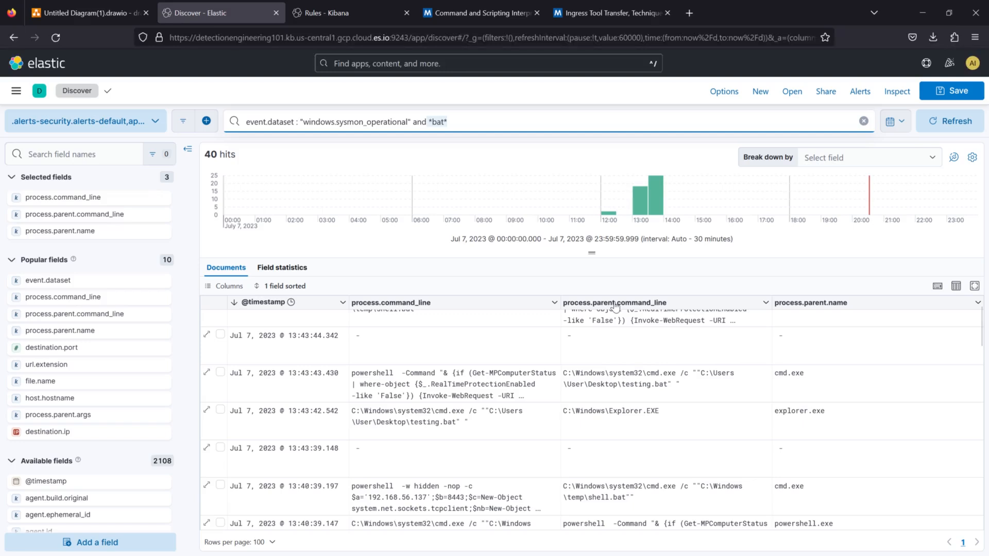
text(process.command_line : powershell* and process.parent.command_line : *bat* and process.parent.name: cmd.exe)
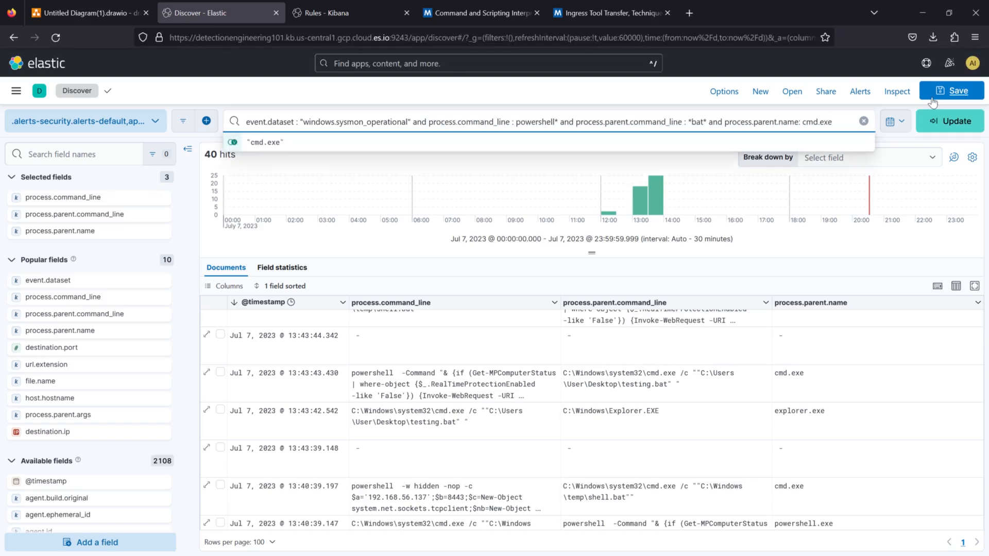
key(Return)
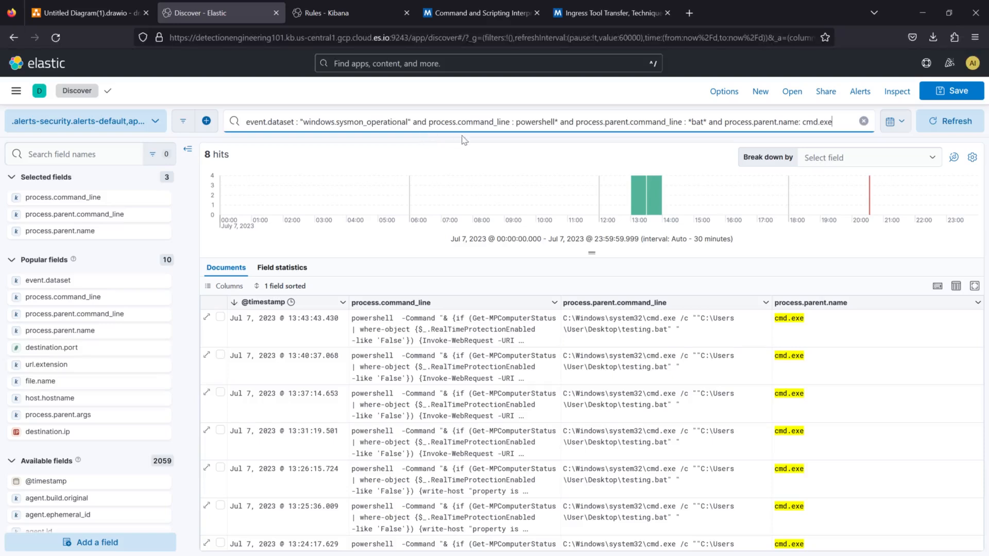
drag(518, 121, 681, 127)
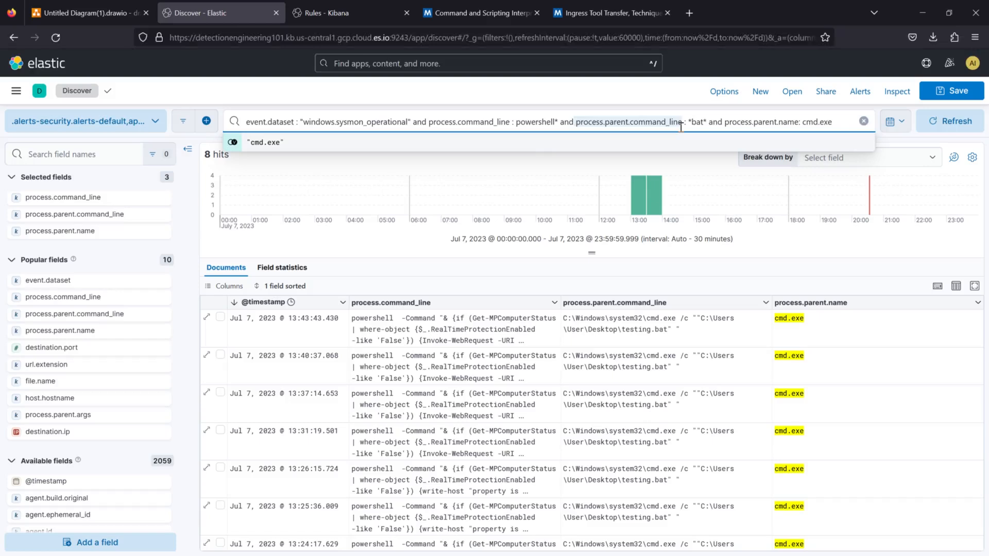
click(696, 124)
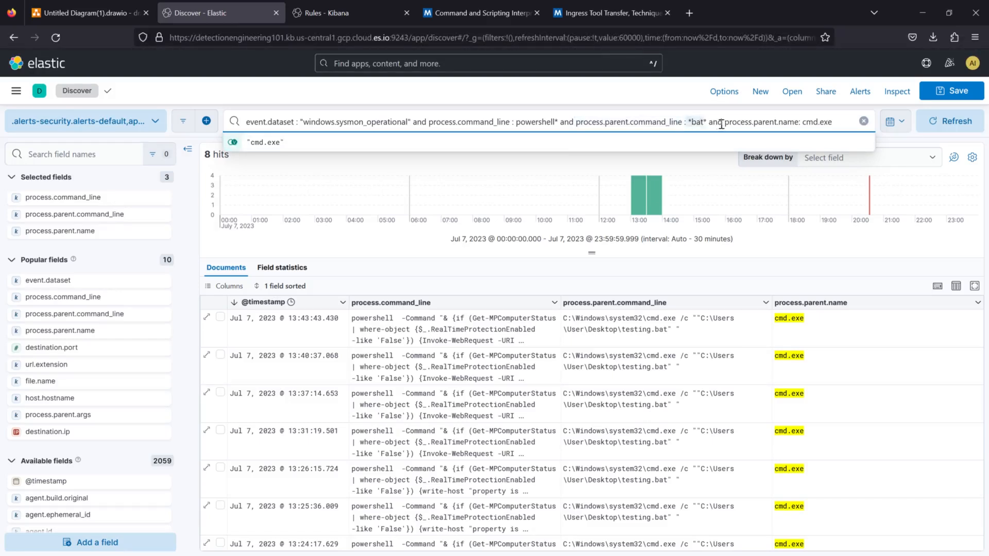
drag(725, 124, 833, 124)
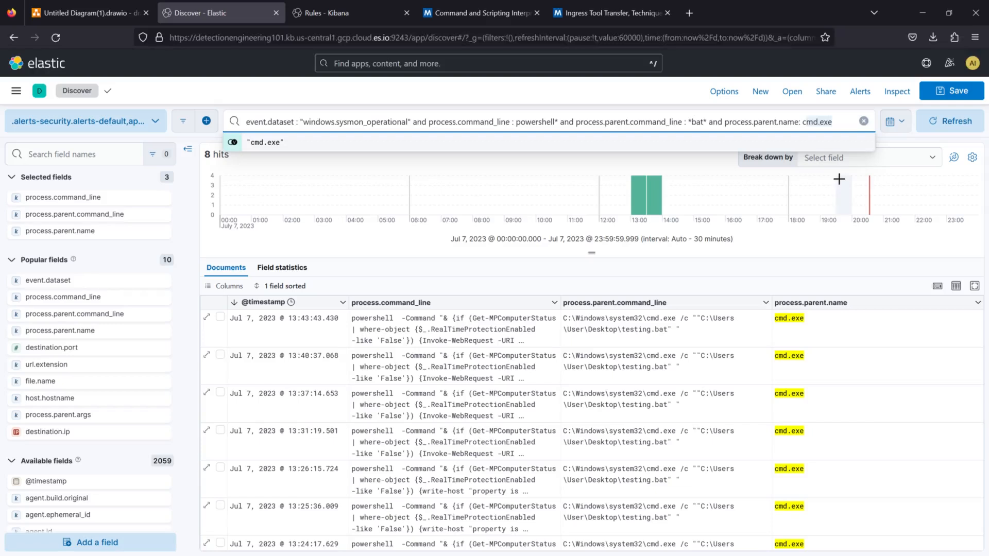
Examine the matching events' command line, parent command line and parent name values, along with the full query behind them
click(685, 95)
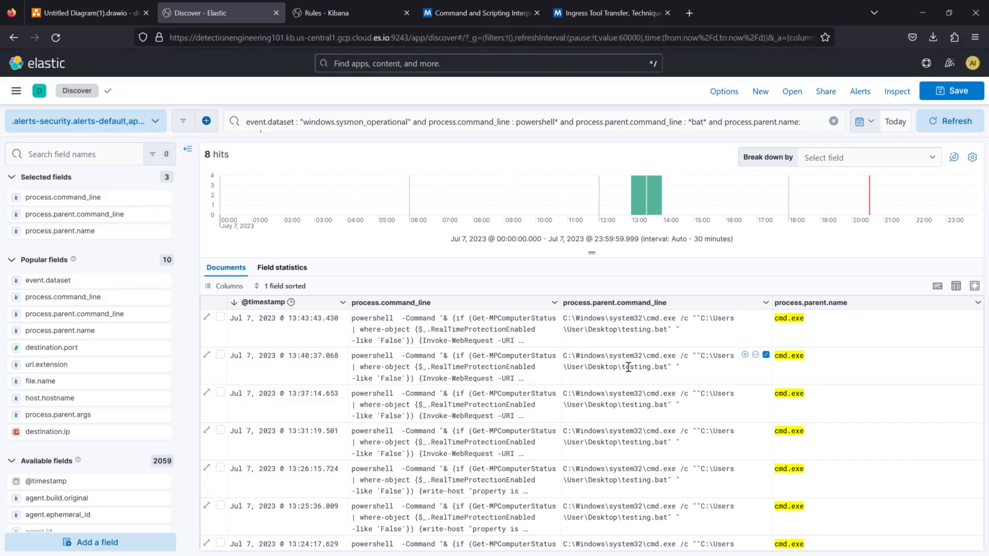
click(776, 357)
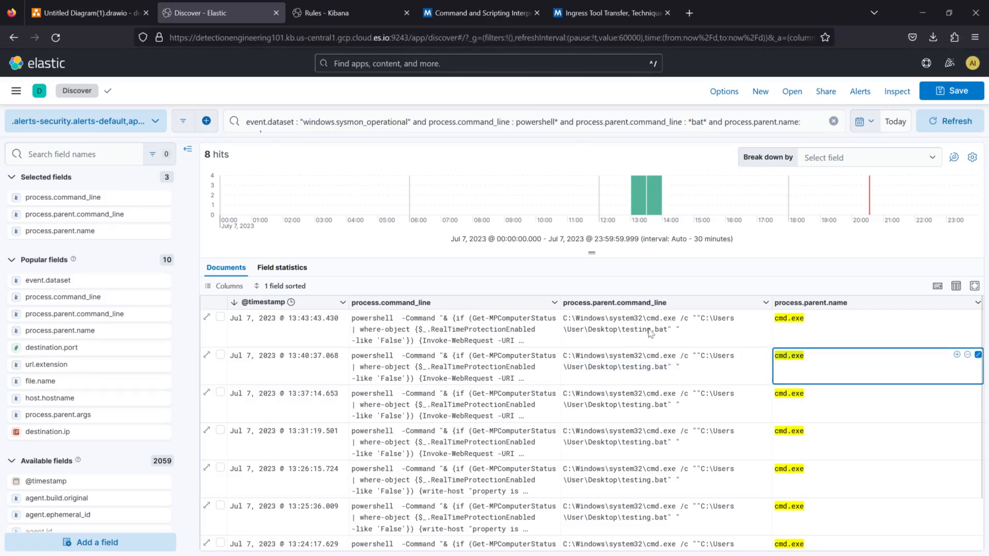
click(354, 361)
drag(353, 361, 421, 356)
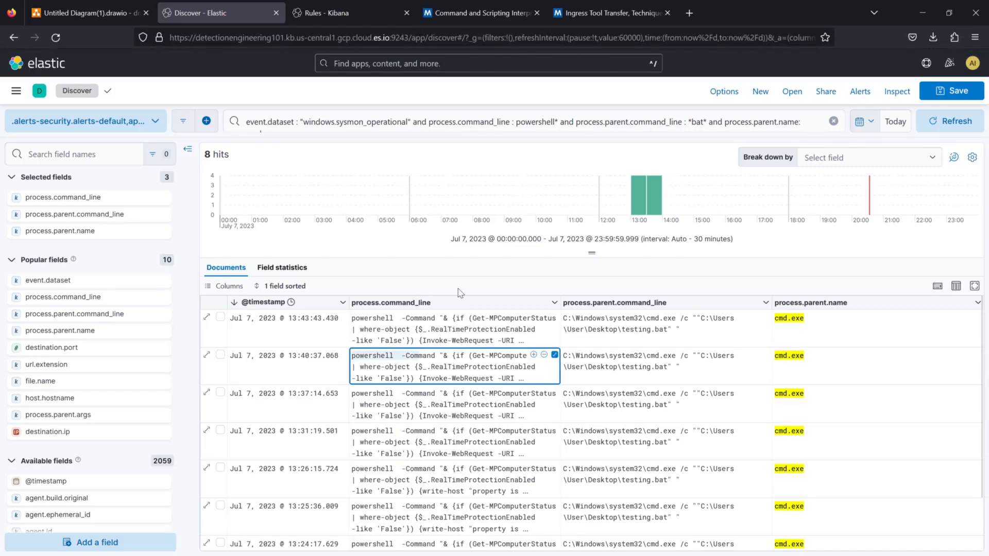
click(457, 278)
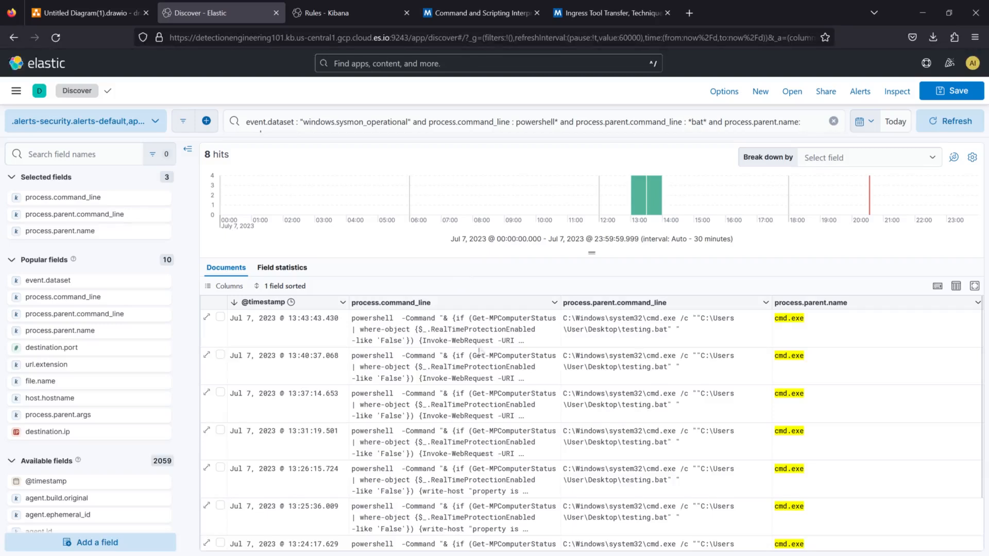
scroll(479, 354, down, 2)
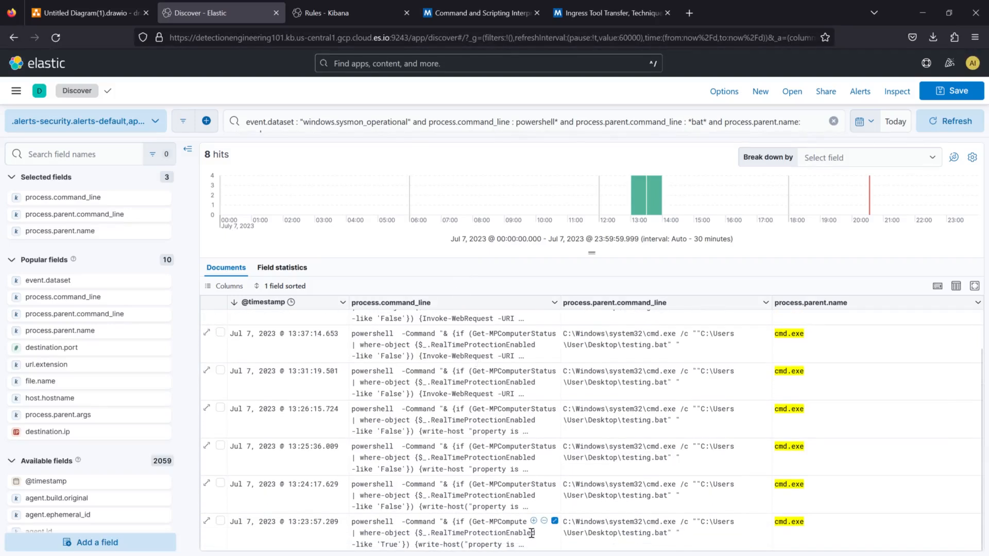
scroll(522, 468, up, 2)
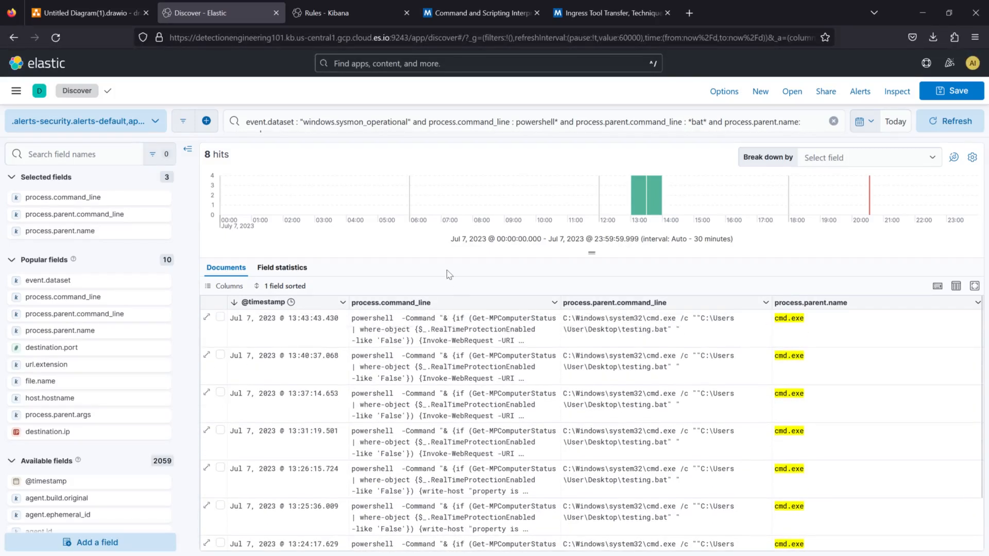
click(319, 123)
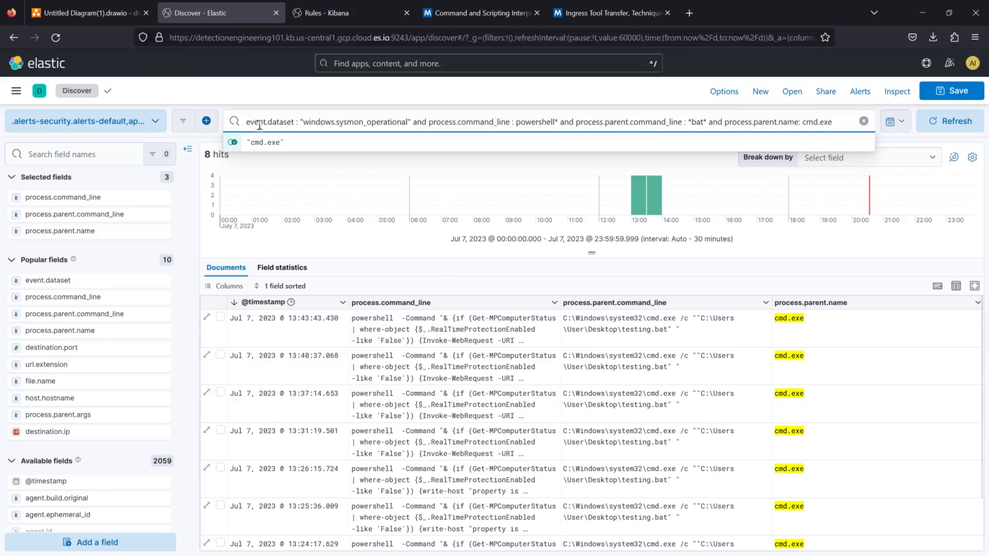
drag(252, 123, 854, 120)
click(710, 122)
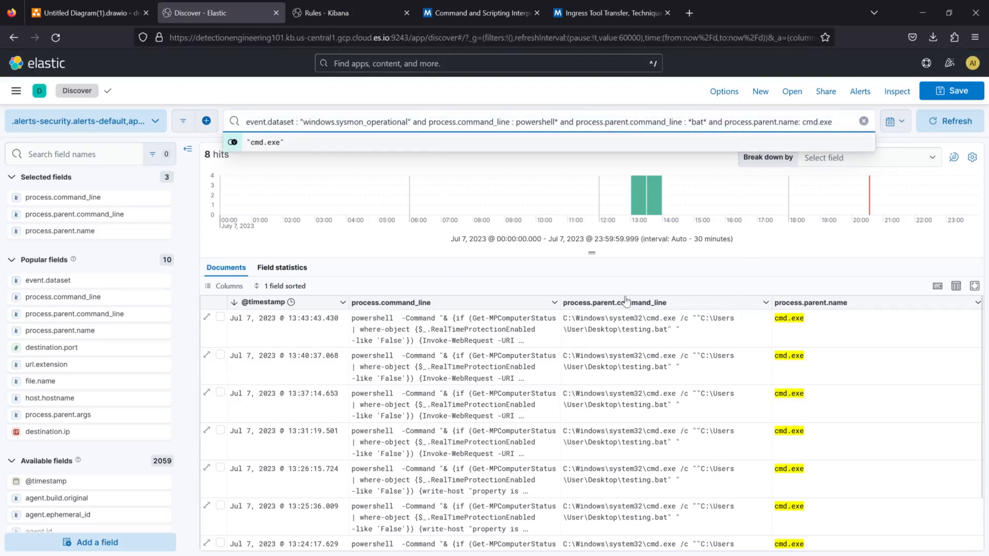
Start creating a new detection rule from the Security rules page, keeping the custom query rule type
click(348, 15)
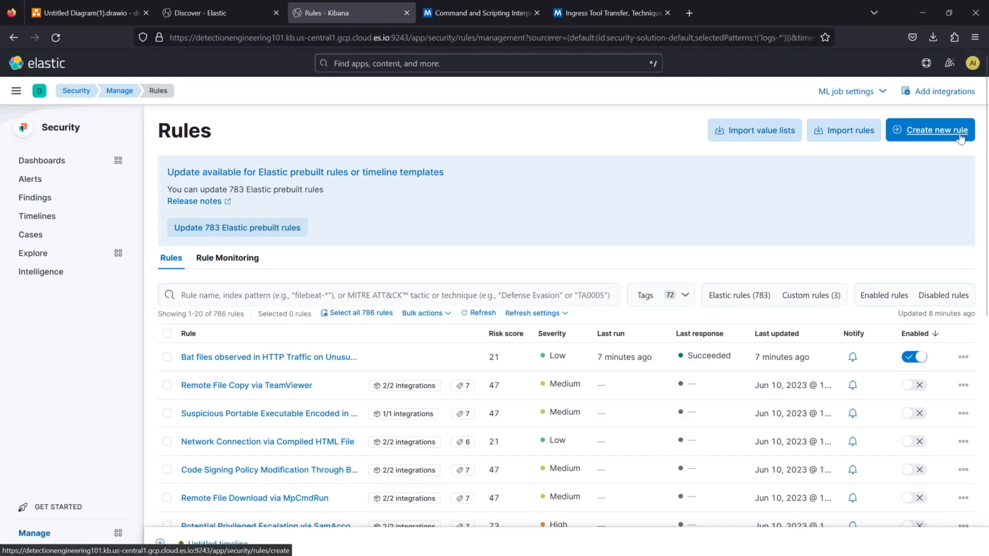
click(922, 132)
scroll(177, 380, down, 7)
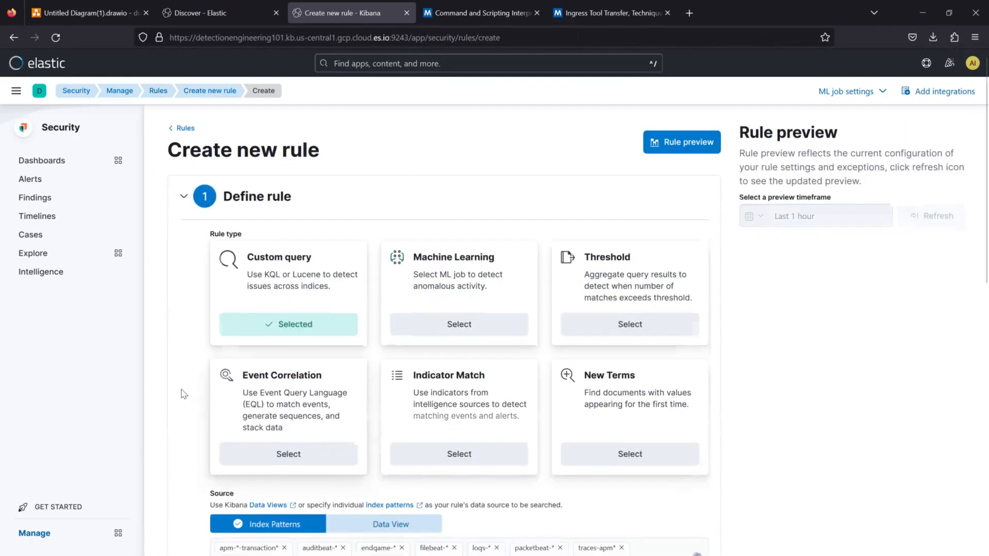
Copy the complete Sysmon query from Discover and paste it as the new rule's custom query
click(245, 9)
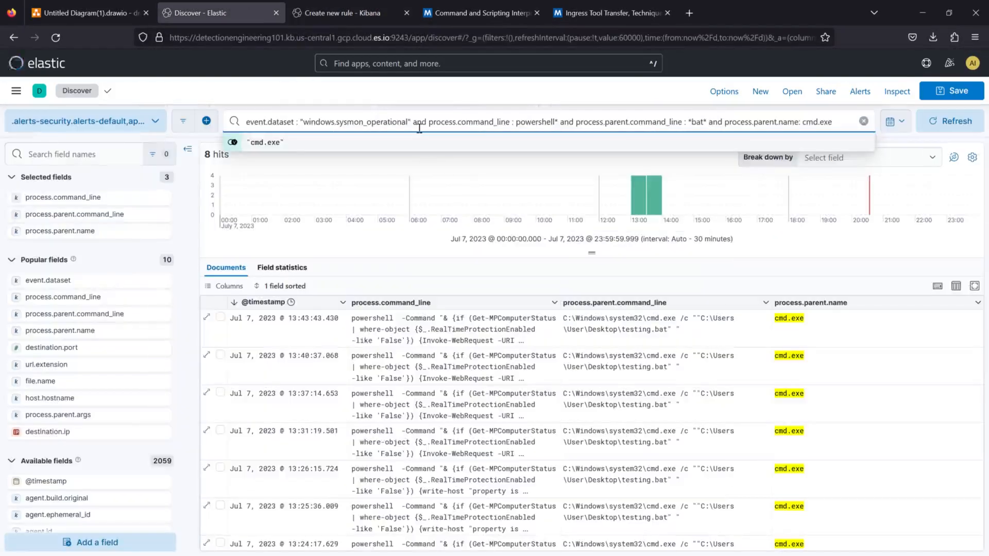
key(ctrl+a)
key(ctrl+c)
click(342, 12)
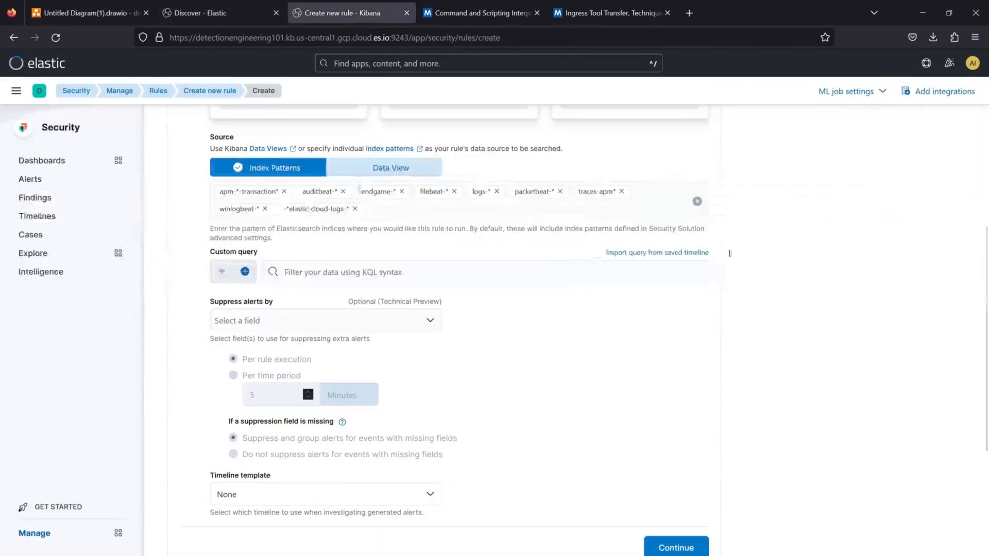
click(315, 273)
key(ctrl+v)
click(196, 297)
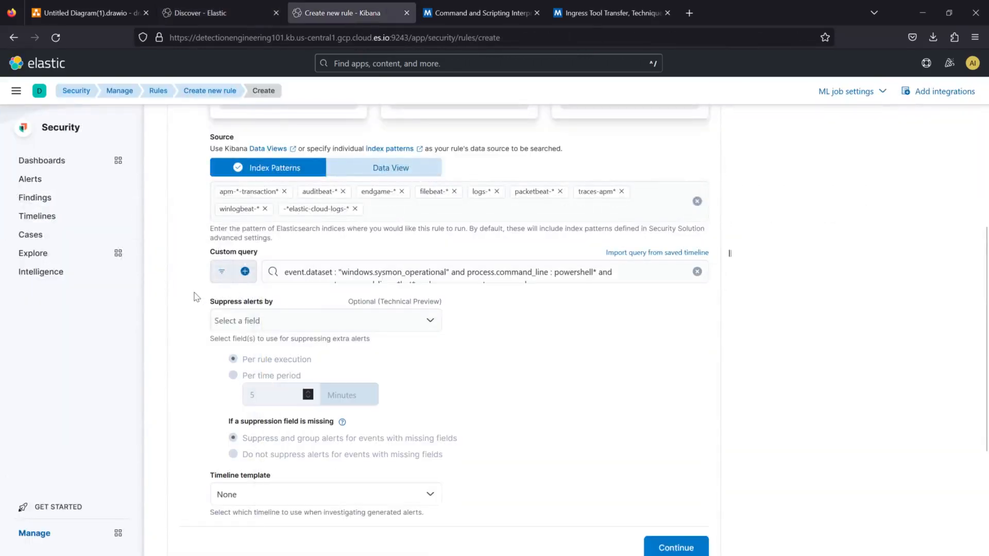
click(633, 273)
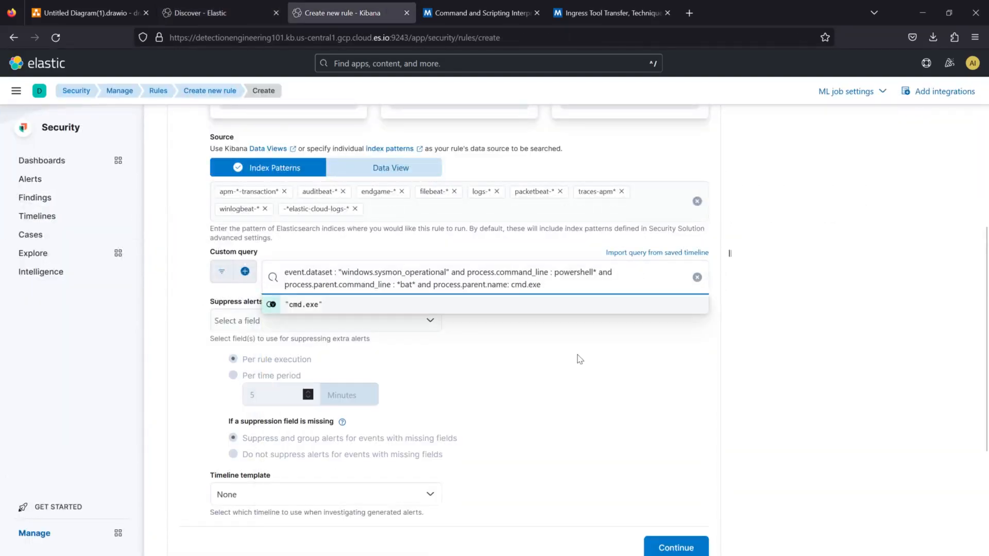
click(579, 357)
Suppress the rule's alerts by host.hostname per time period of 5 minutes, and continue to the About rule section
click(247, 321)
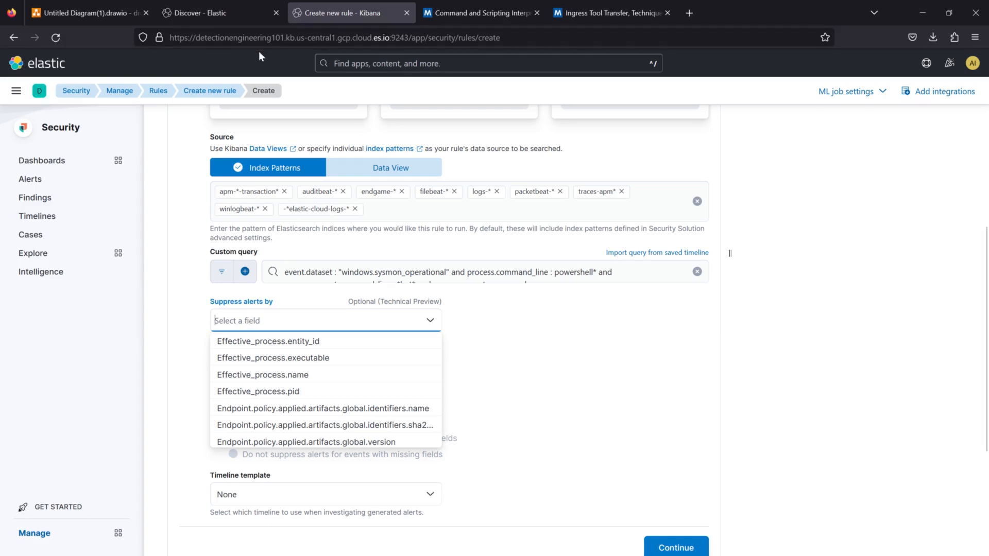
click(229, 19)
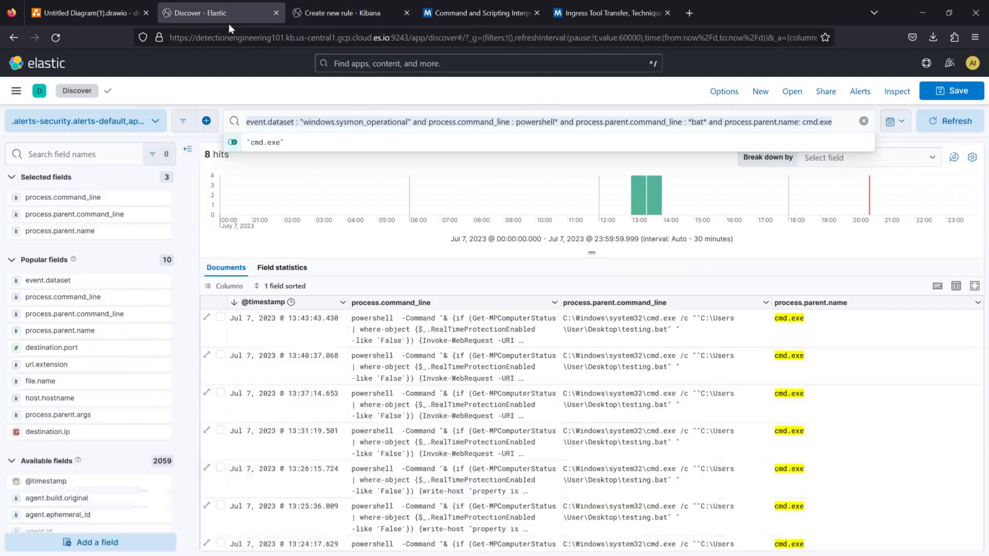
click(67, 398)
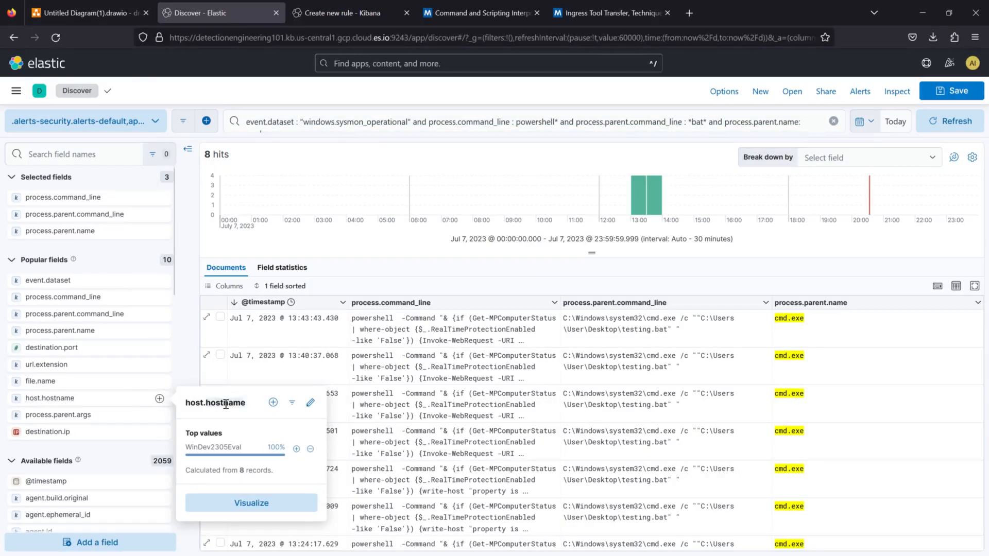
click(348, 16)
key(ctrl+v)
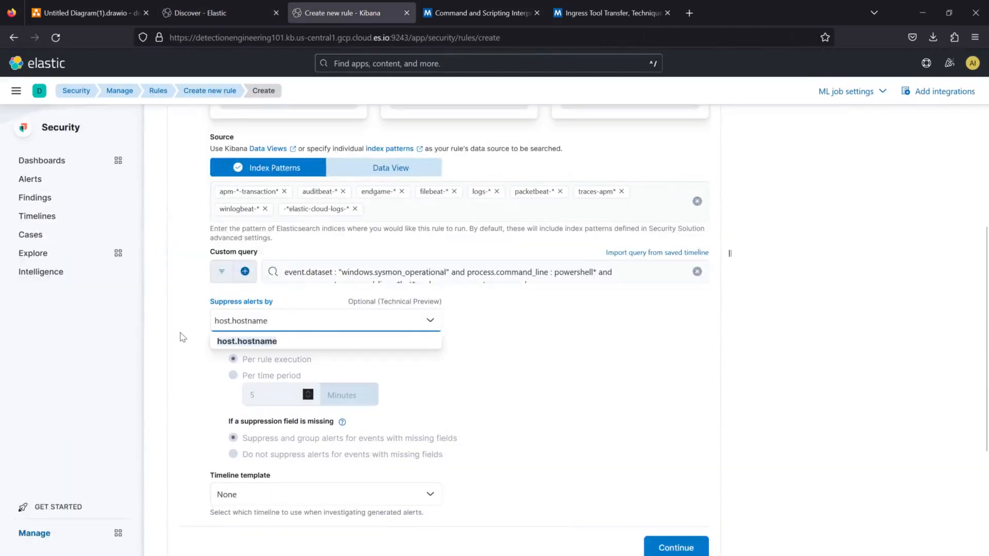
click(242, 340)
click(198, 311)
click(251, 375)
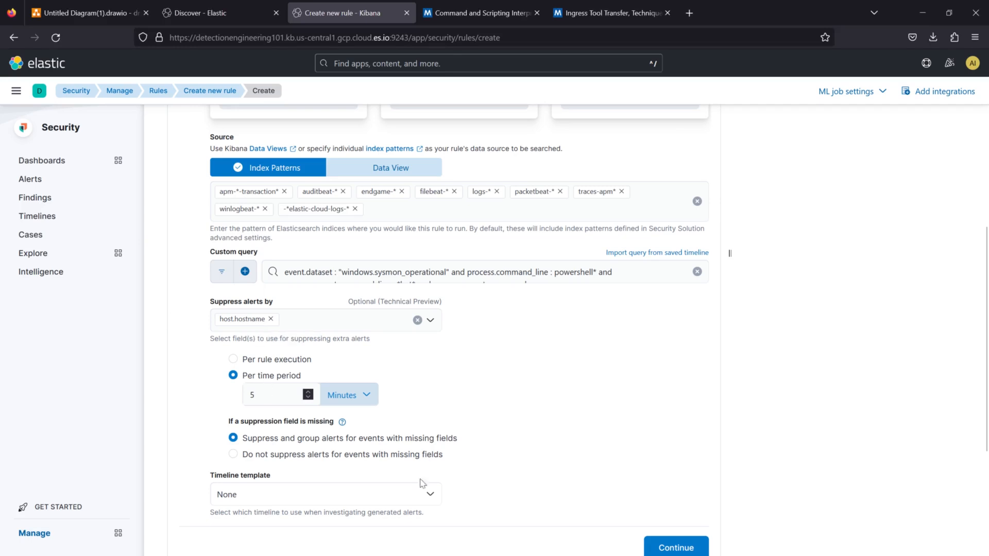
click(695, 542)
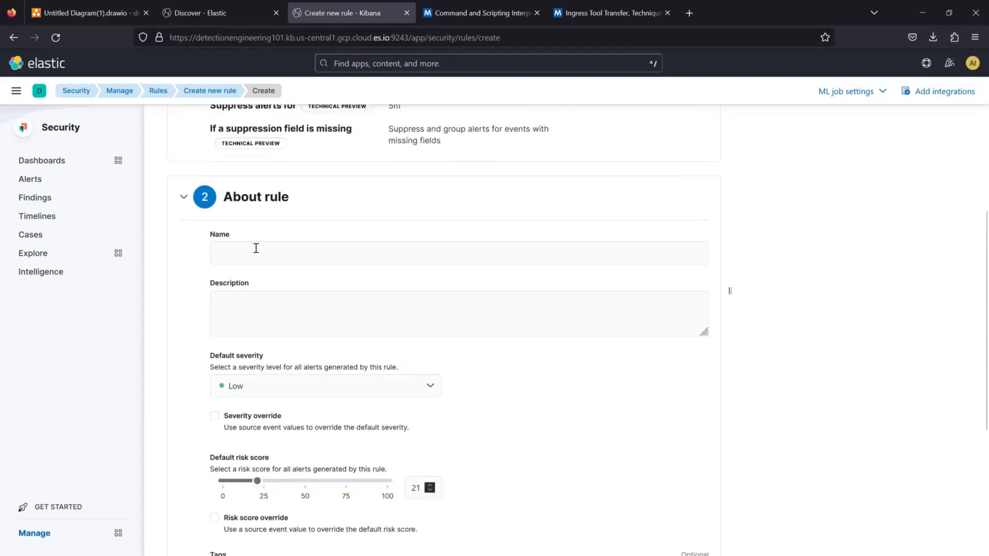
Name the rule "PowerShell Execution via a BAT File"
click(254, 247)
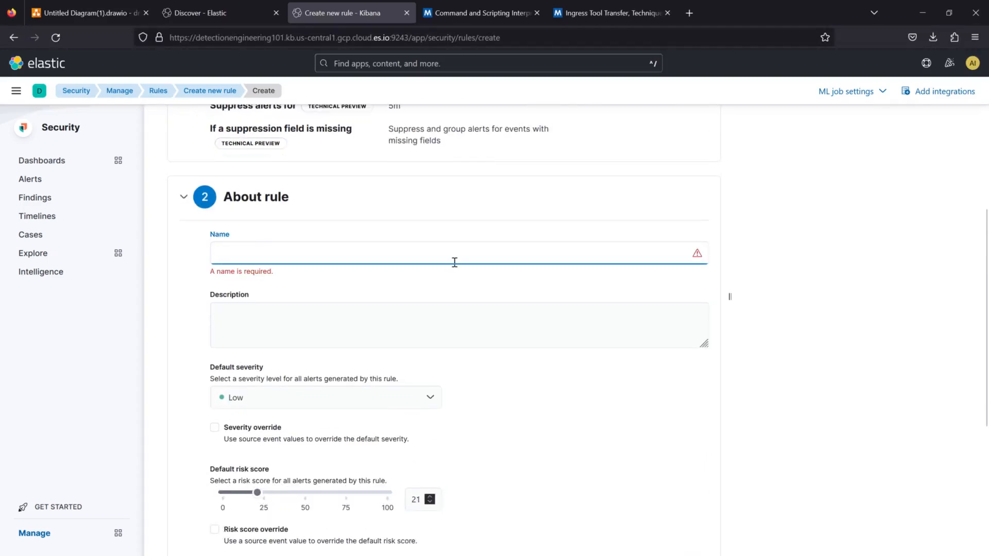
text(P)
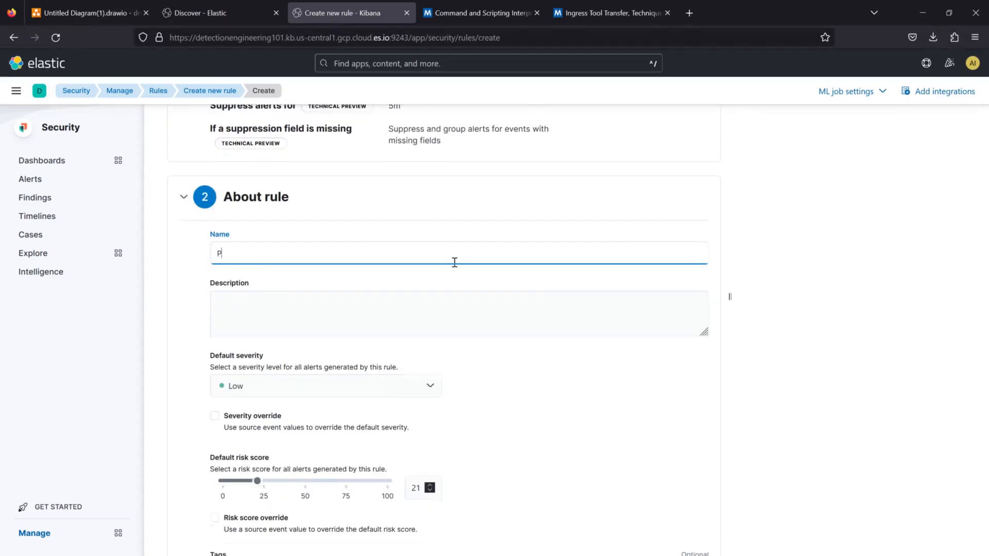
text(owerShell E)
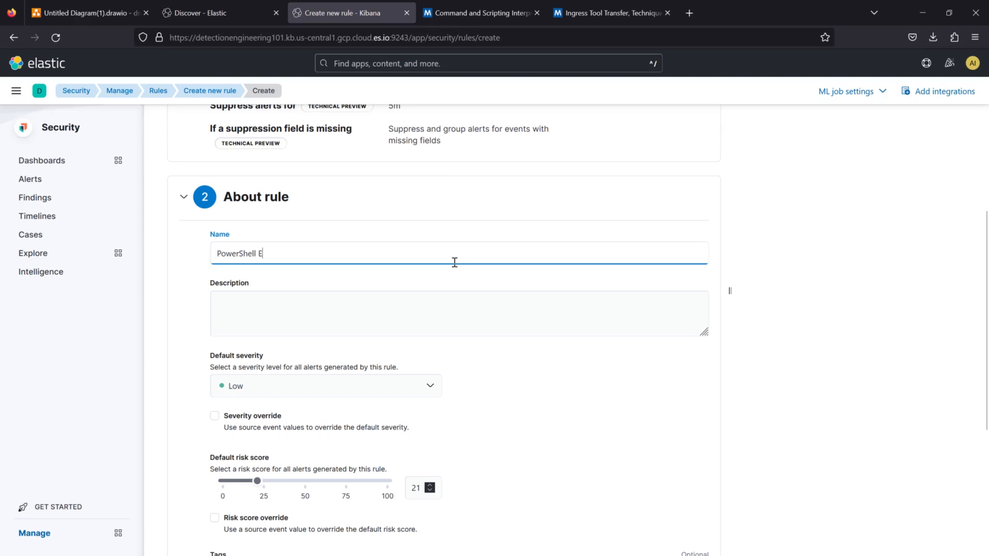
text(xecution Via a )
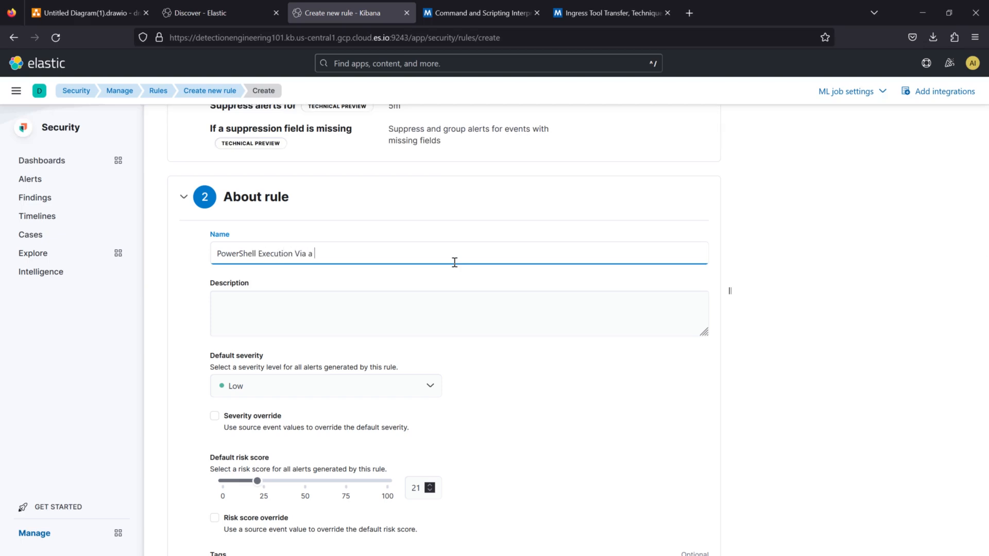
text(BAT File)
click(301, 257)
key(BackSpace)
text(v)
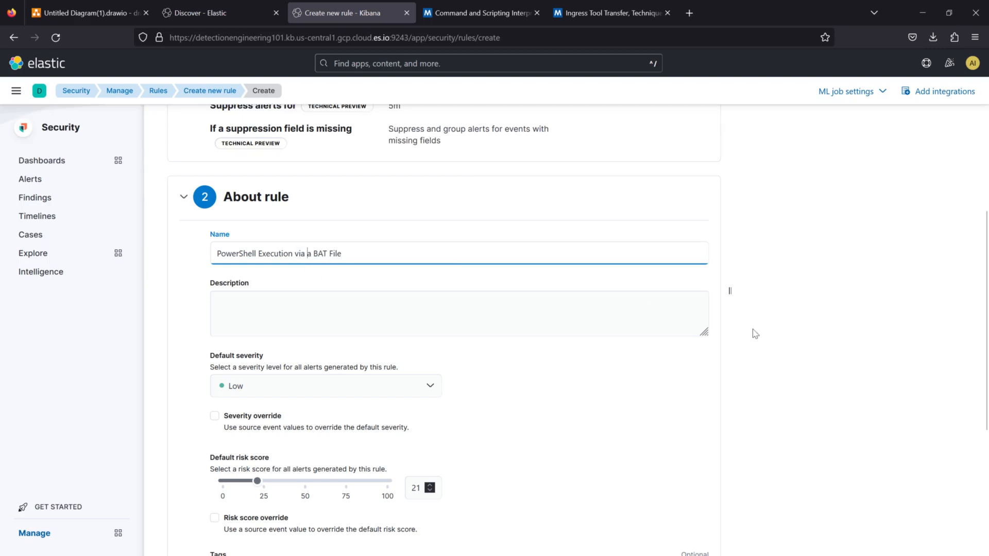
click(736, 332)
Expand the advanced settings of the About rule section to reach the MITRE ATT&CK threats
scroll(172, 329, down, 1)
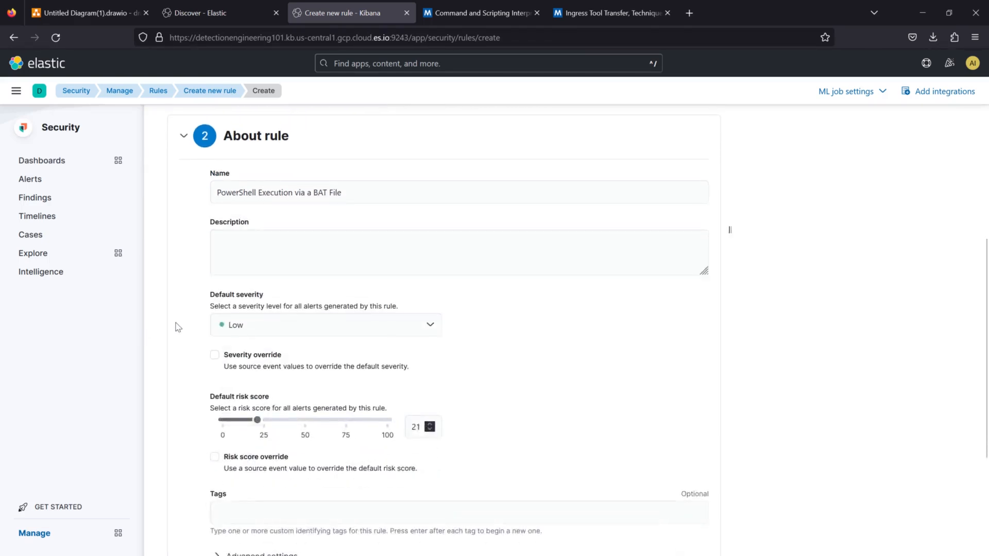
scroll(178, 327, down, 1)
scroll(221, 401, down, 2)
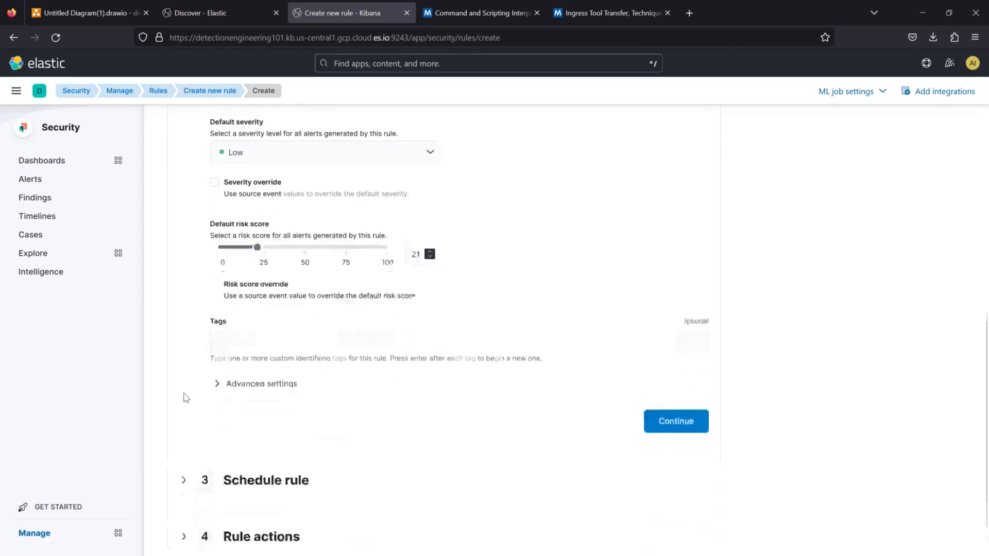
click(242, 377)
scroll(183, 371, down, 3)
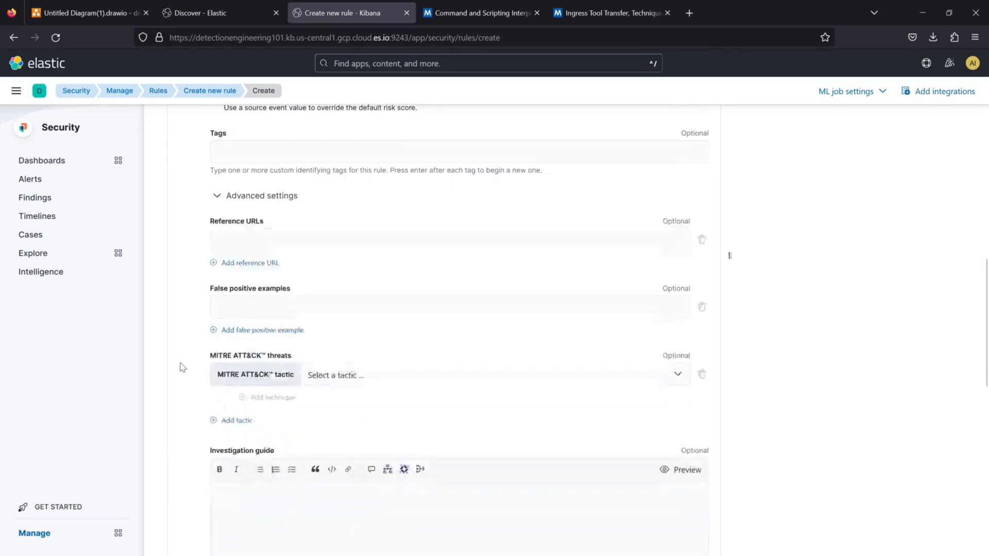
scroll(183, 366, down, 1)
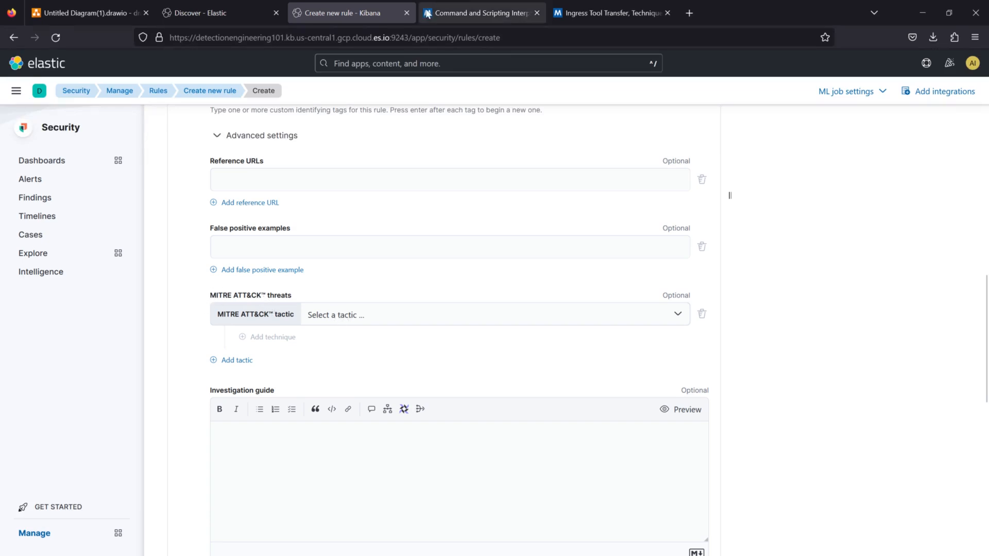
On the MITRE ATT&CK site, look up the PowerShell sub-technique T1059.001 of Command and Scripting Interpreter
click(525, 13)
drag(602, 146, 893, 144)
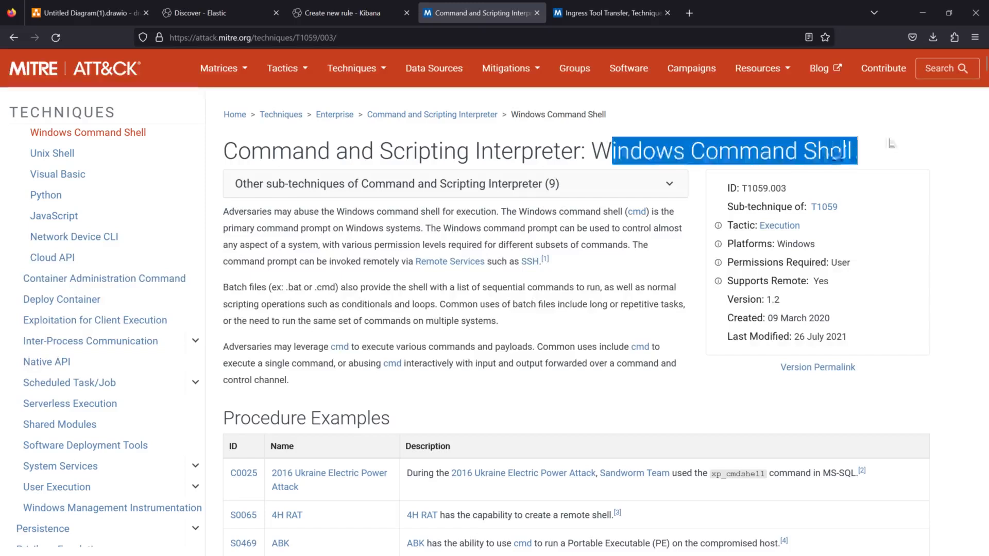
click(880, 145)
click(564, 176)
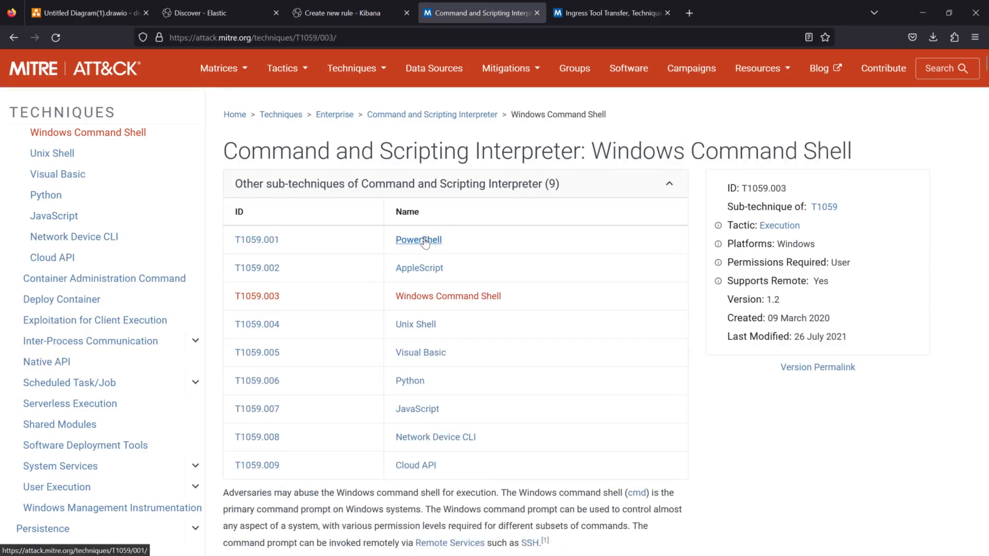
click(256, 241)
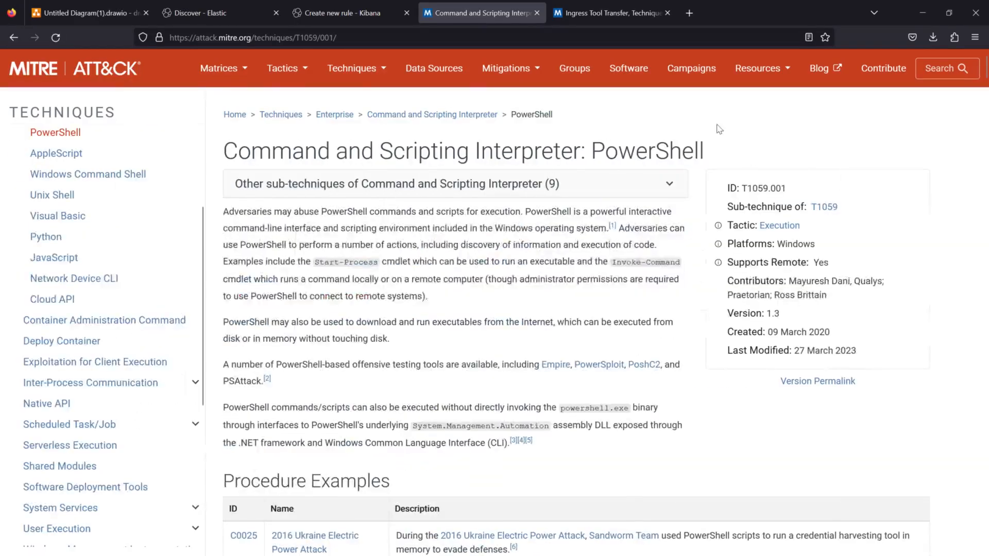
Back in the Kibana rule form, set the MITRE ATT&CK tactic to Execution (TA0002) with the Command and Scripting Interpreter (T1059) technique
click(340, 17)
click(342, 317)
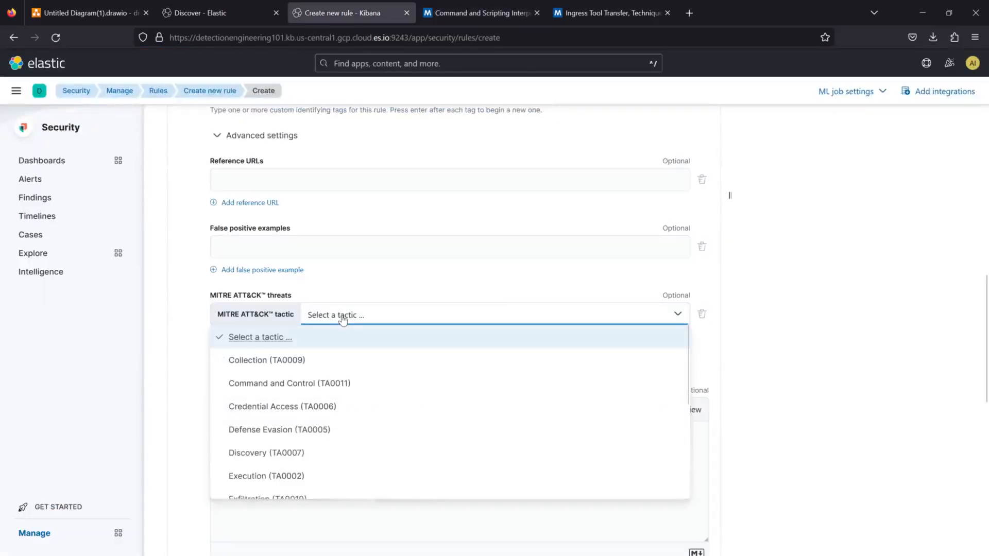
click(326, 475)
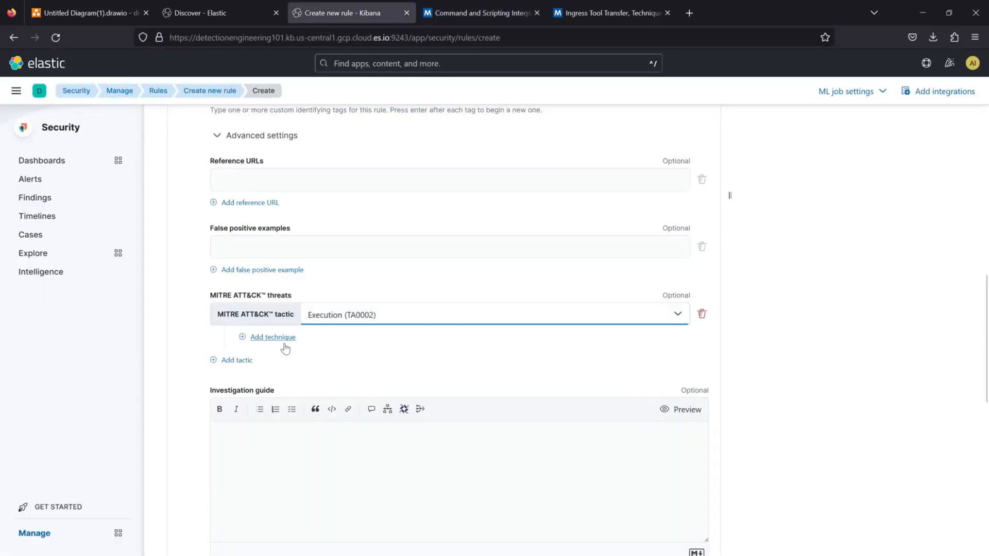
click(283, 341)
click(406, 345)
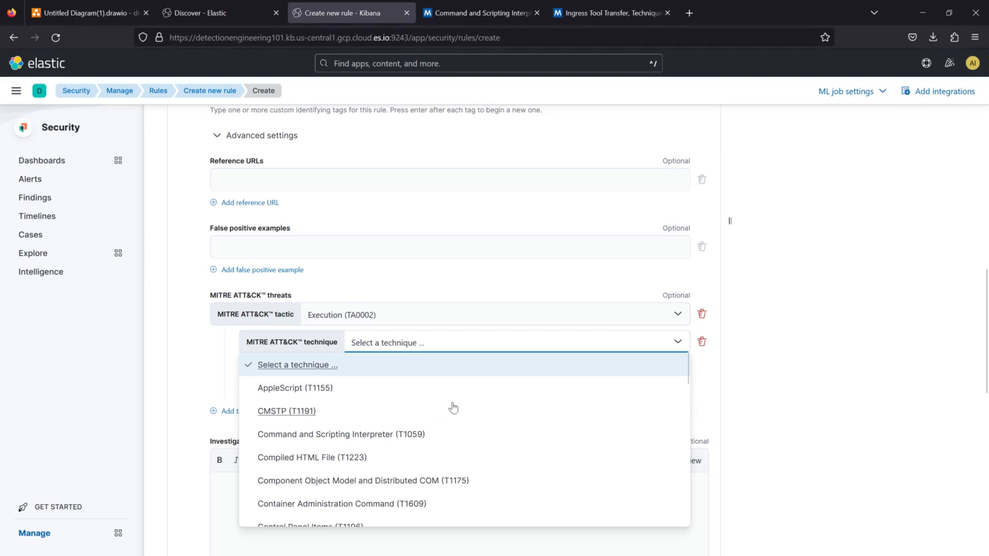
click(436, 438)
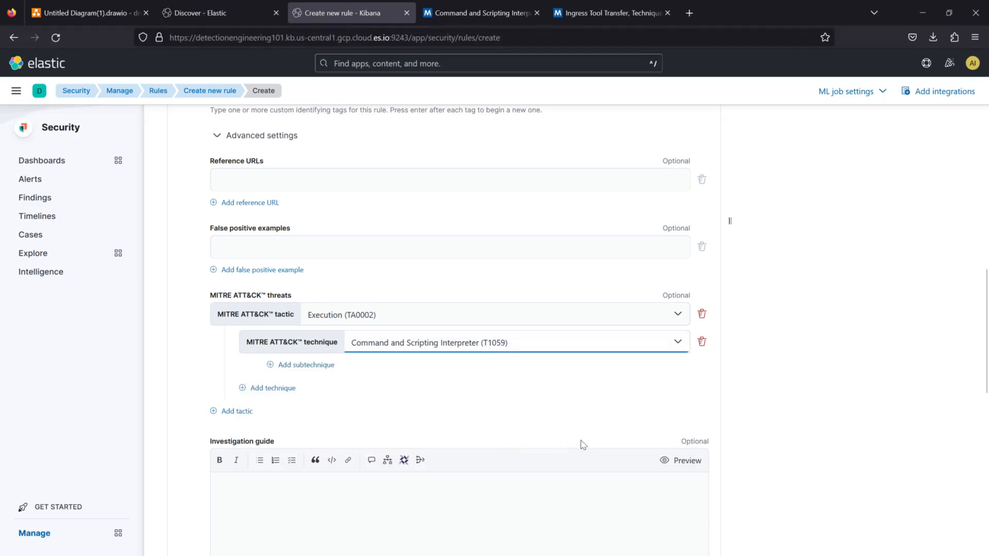
Add the PowerShell (T1059.001) subtechnique to the rule and try to continue to the Schedule rule section
click(314, 365)
click(442, 372)
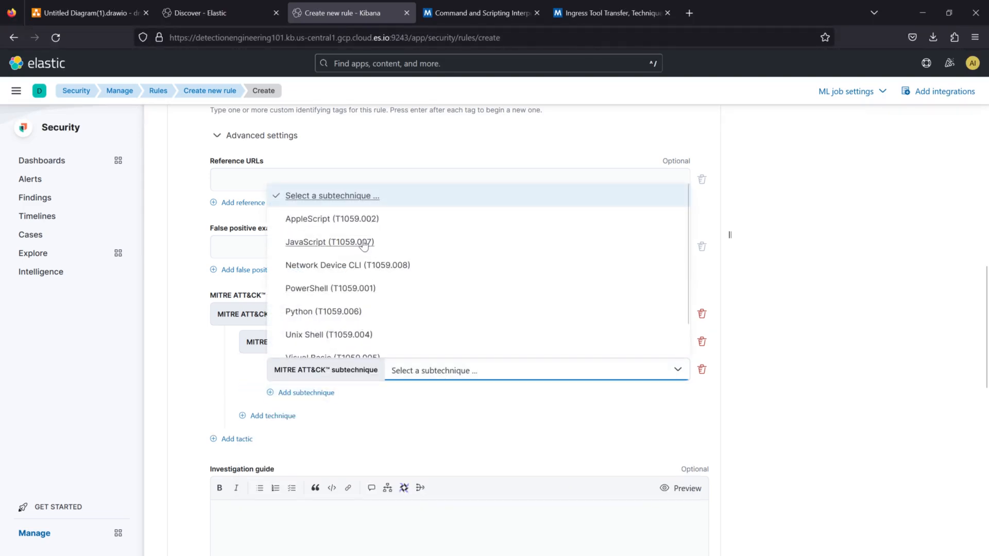
click(330, 288)
scroll(835, 415, down, 4)
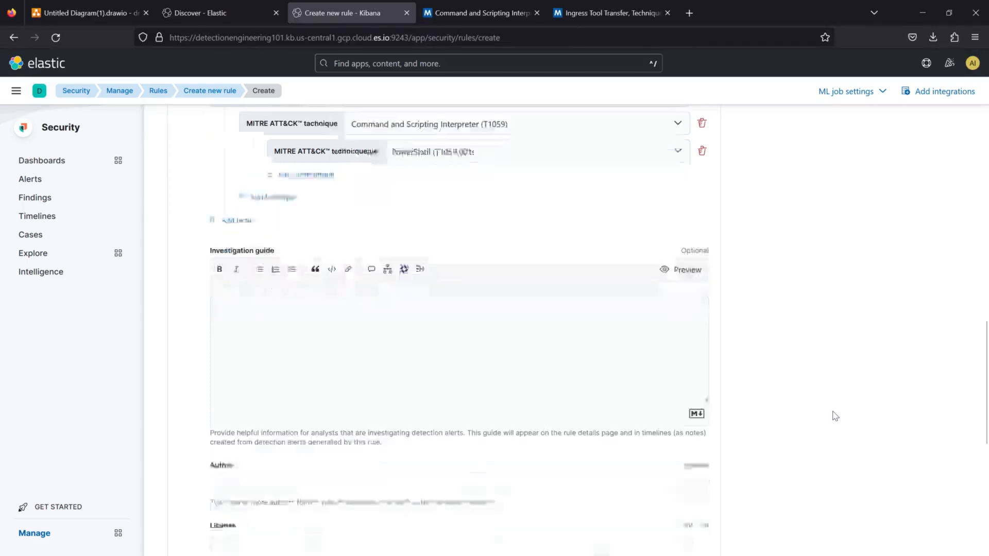
scroll(574, 291, down, 6)
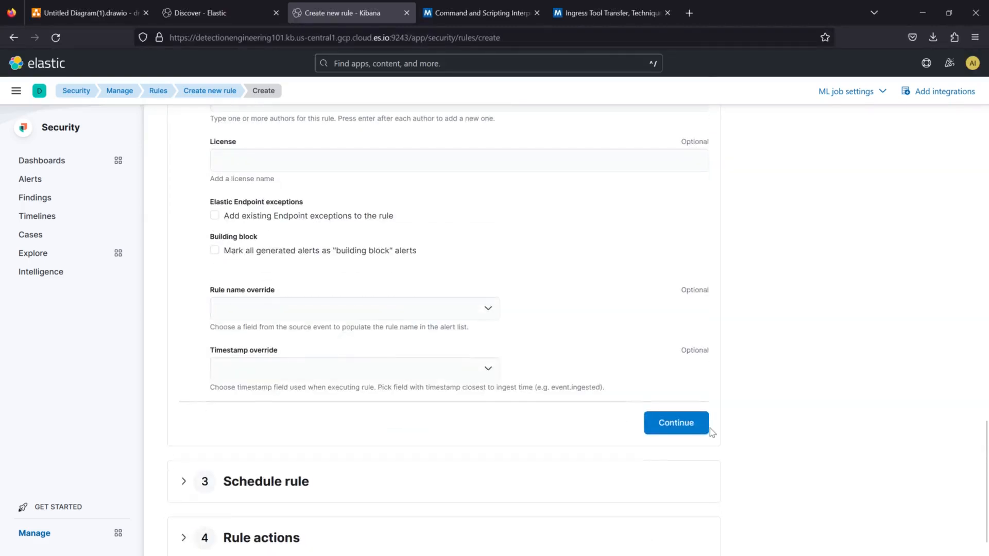
click(680, 422)
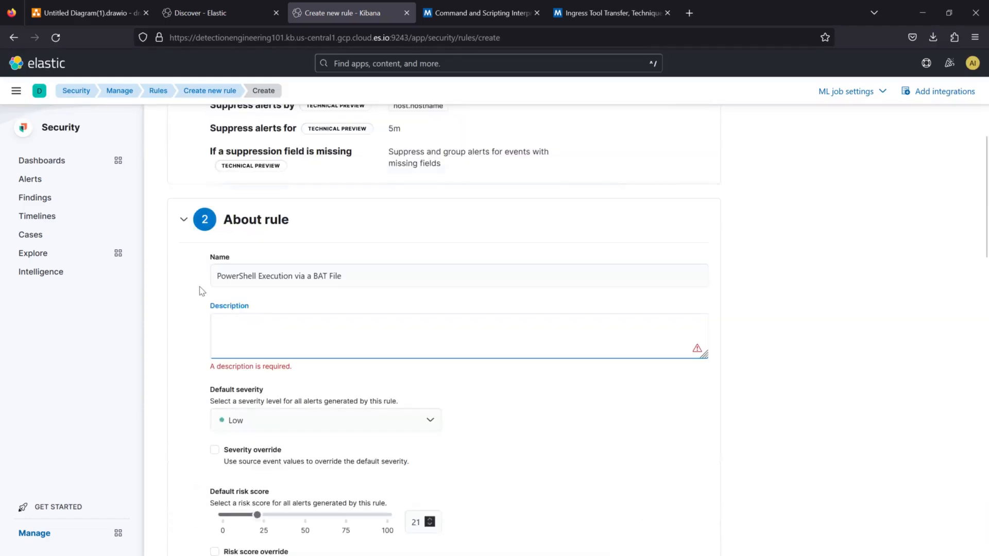
Enter the rule description "From looking at the sysmon_operational logs, we're triggering on powershell executed through a bat file execution."
scroll(154, 355, up, 1)
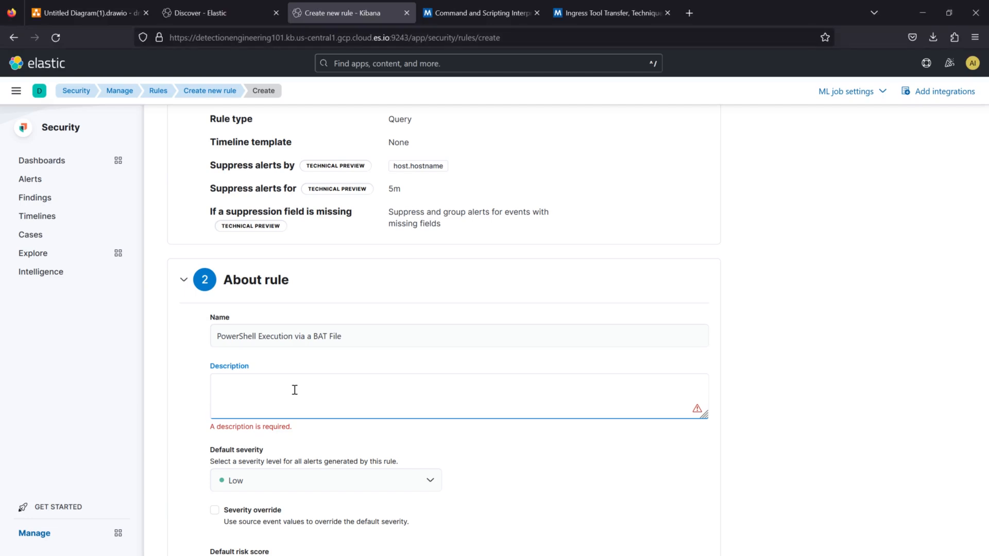
text(From looking at the s)
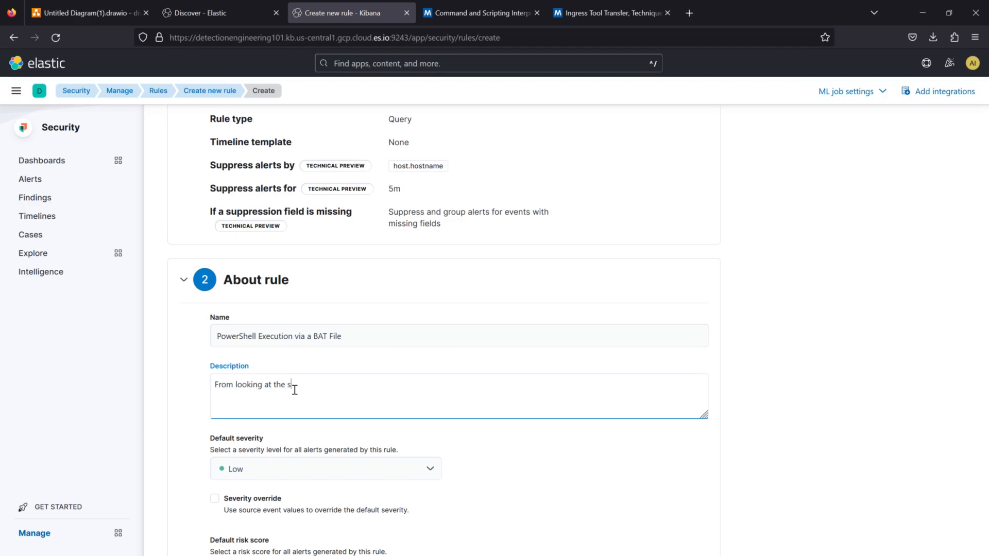
text(ysmon operational logs ,we're triggering)
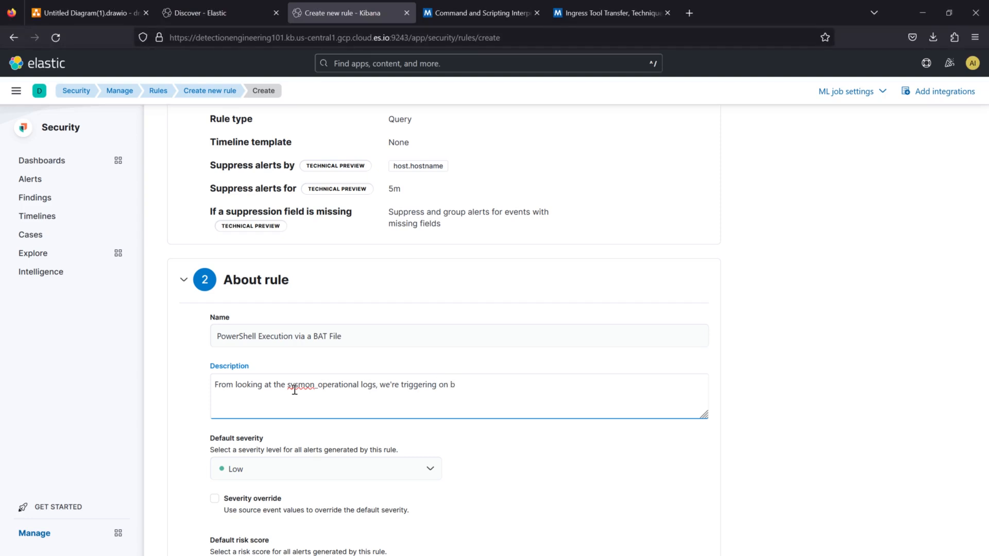
text(on powershell executed through a)
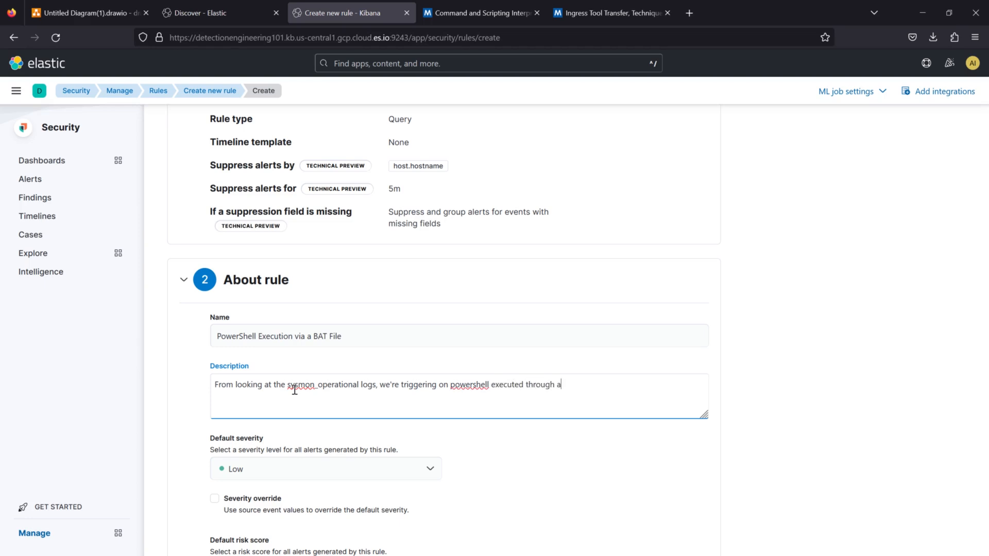
text( bat file exe)
text(cution.)
Reword the rule description by replacing "executed" with "running"
double_click(514, 386)
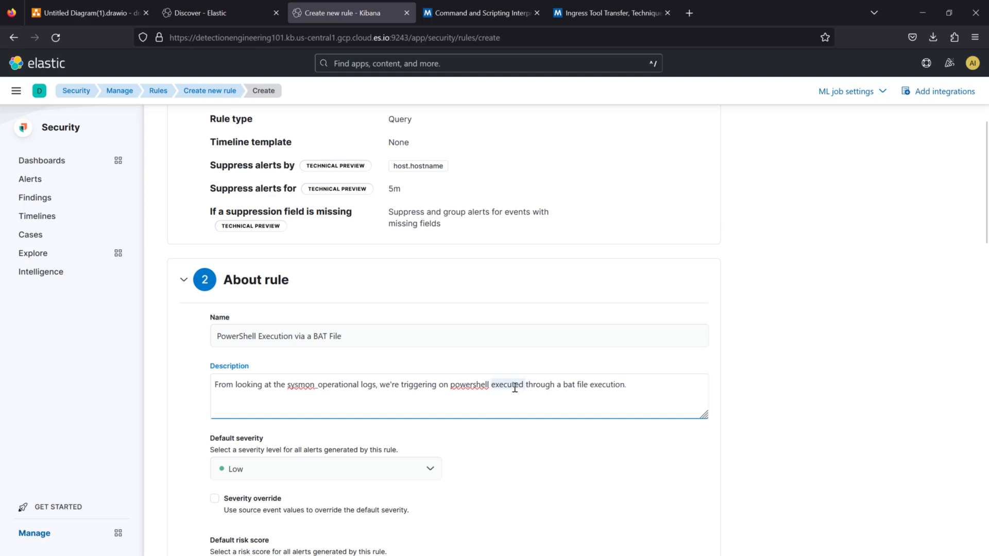
text(running)
click(638, 387)
click(765, 395)
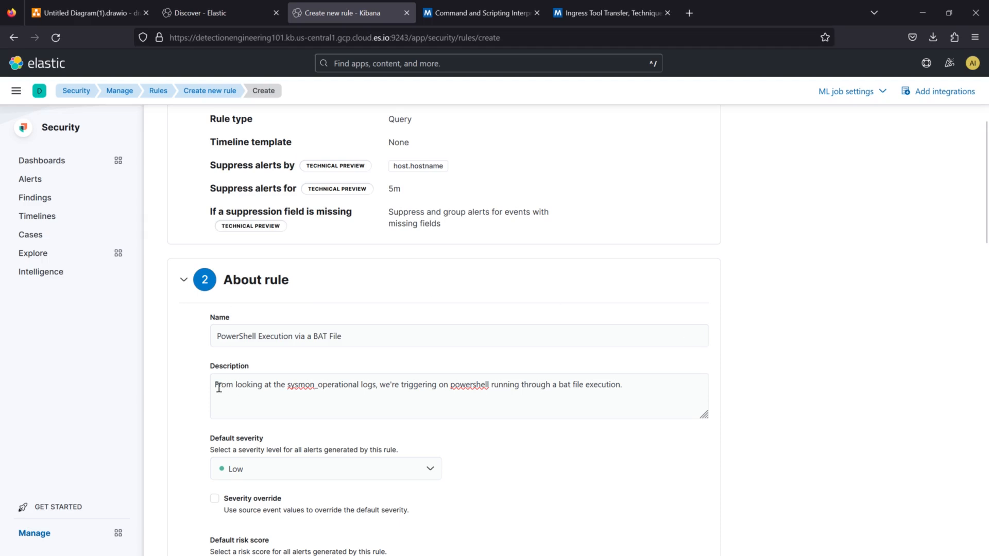
drag(286, 384, 373, 384)
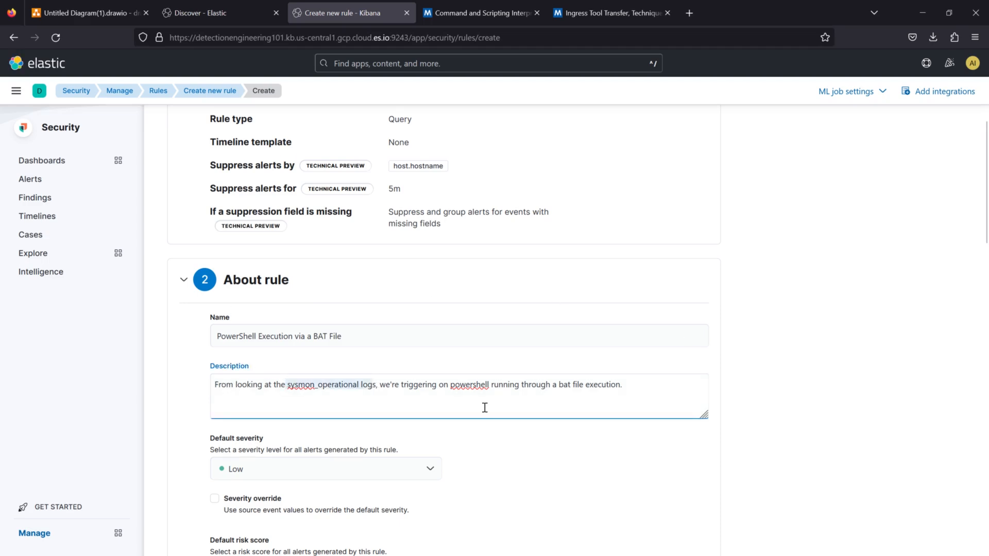
click(531, 434)
scroll(494, 426, down, 8)
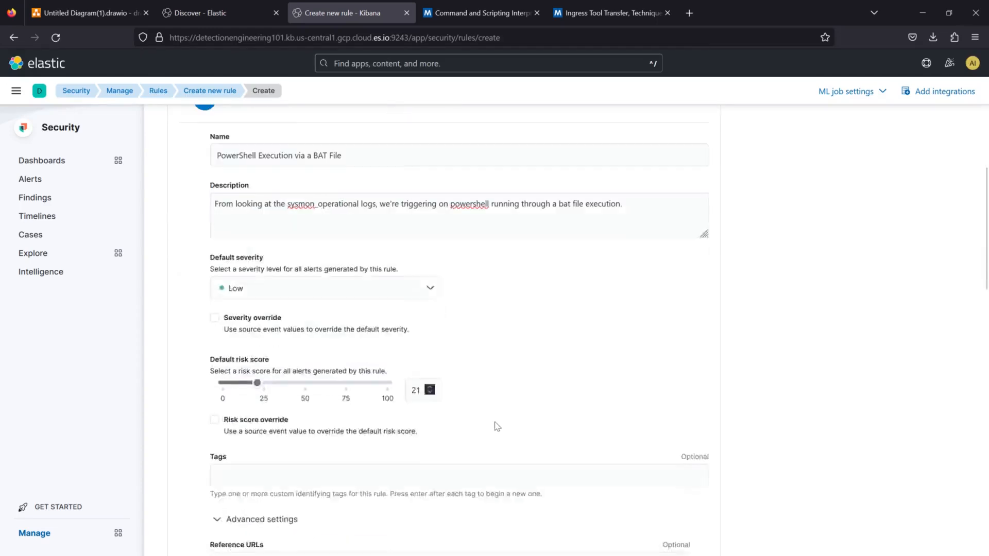
scroll(495, 476, up, 6)
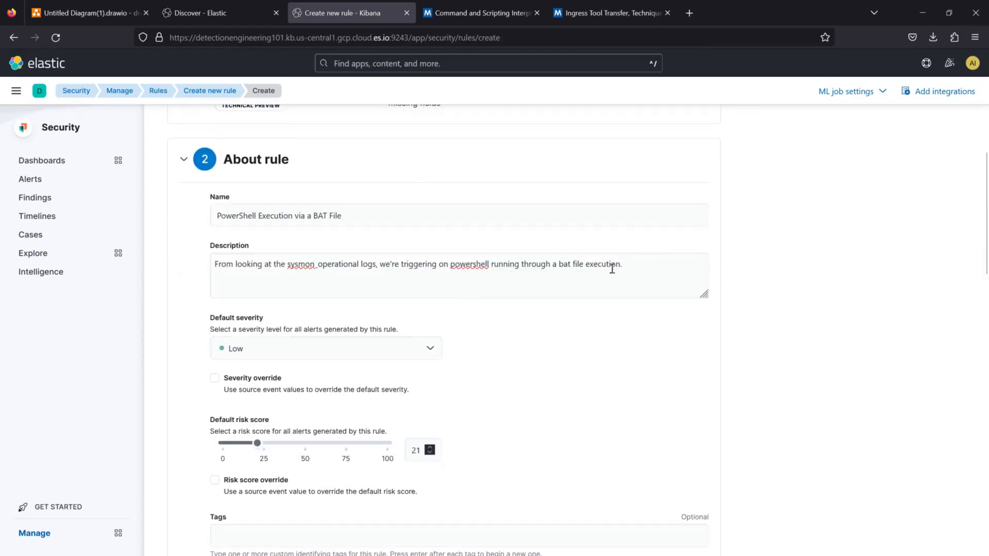
right_click(461, 266)
click(433, 281)
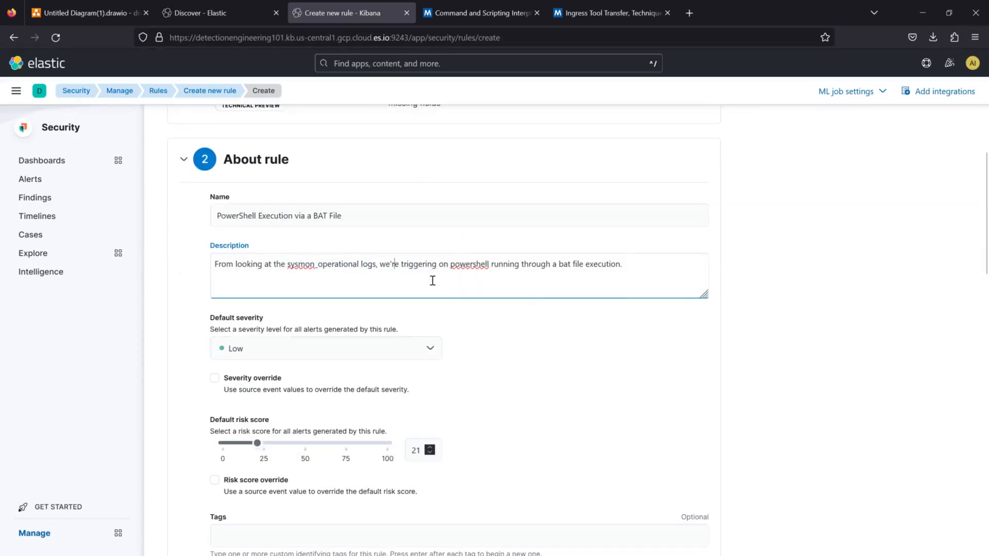
double_click(469, 266)
click(716, 310)
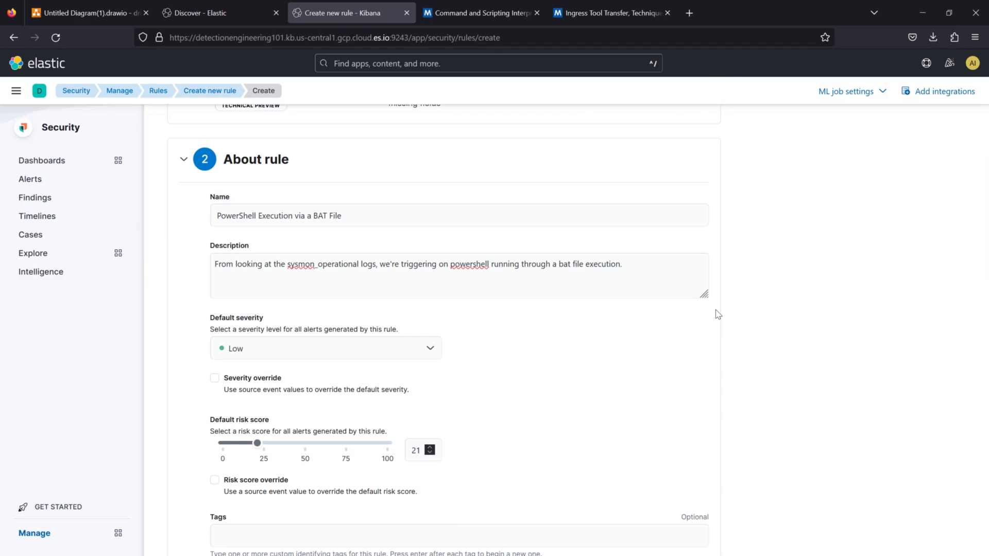
Complete the About rule section, then schedule the rule with an additional look-back time of 5 minutes and continue to the rule actions
scroll(724, 368, down, 20)
click(663, 442)
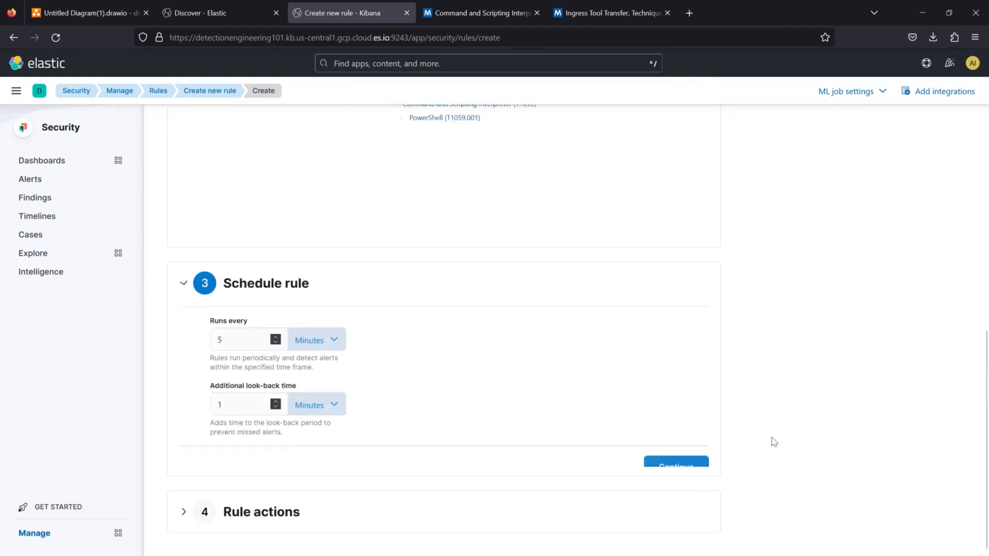
drag(237, 326, 213, 329)
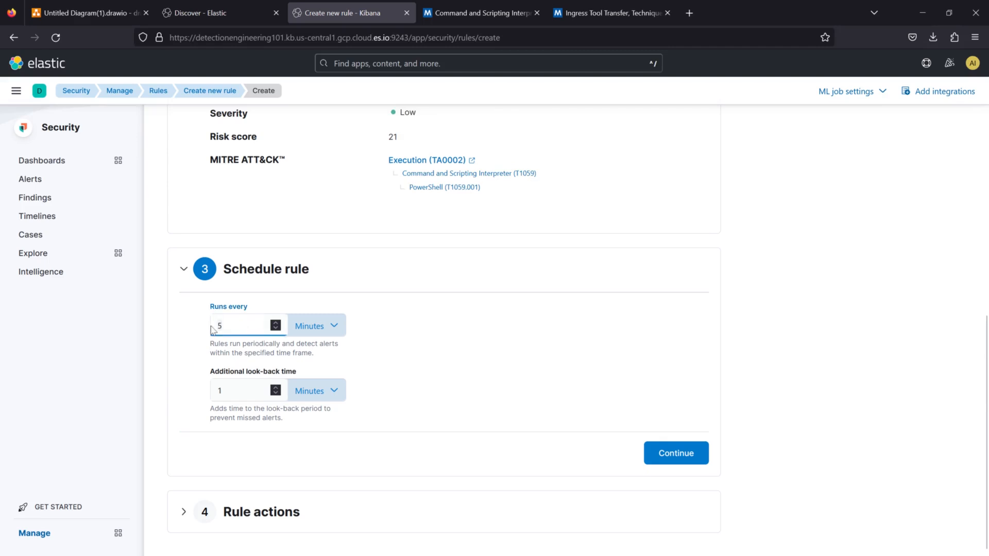
drag(232, 386, 203, 385)
text(5)
click(545, 373)
click(680, 460)
Run the rule preview for the Today timeframe and examine the alerts it would generate
scroll(412, 412, down, 5)
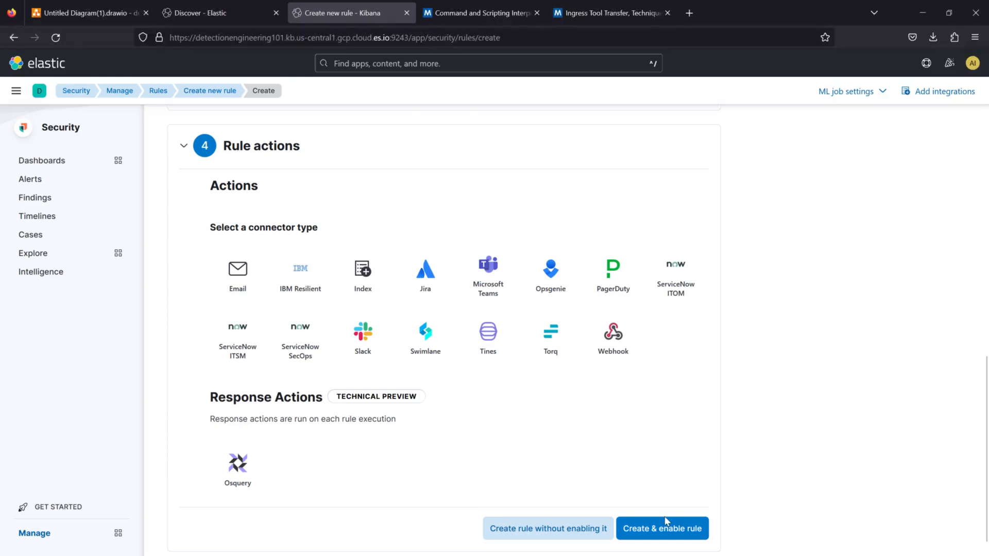
scroll(665, 519, down, 1)
scroll(875, 463, up, 15)
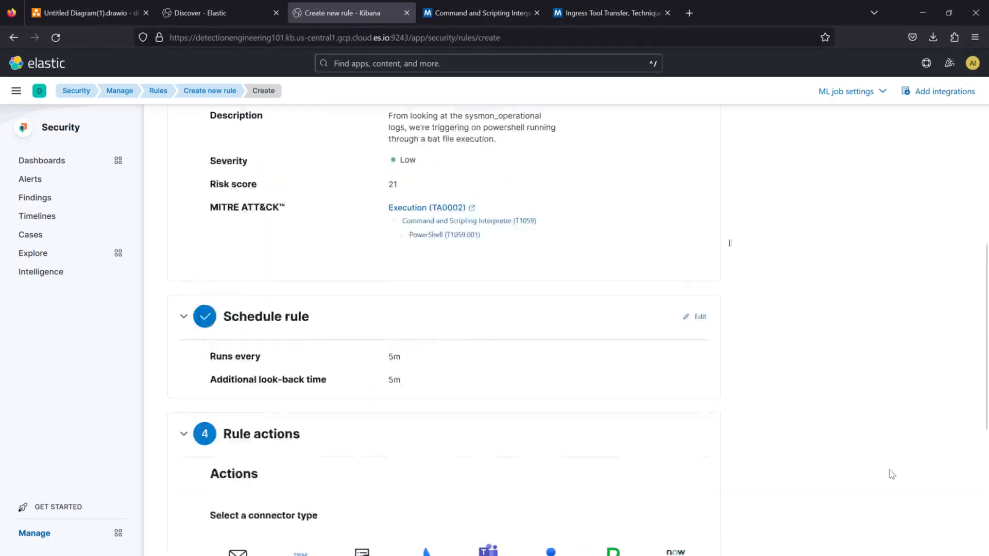
click(760, 225)
click(750, 317)
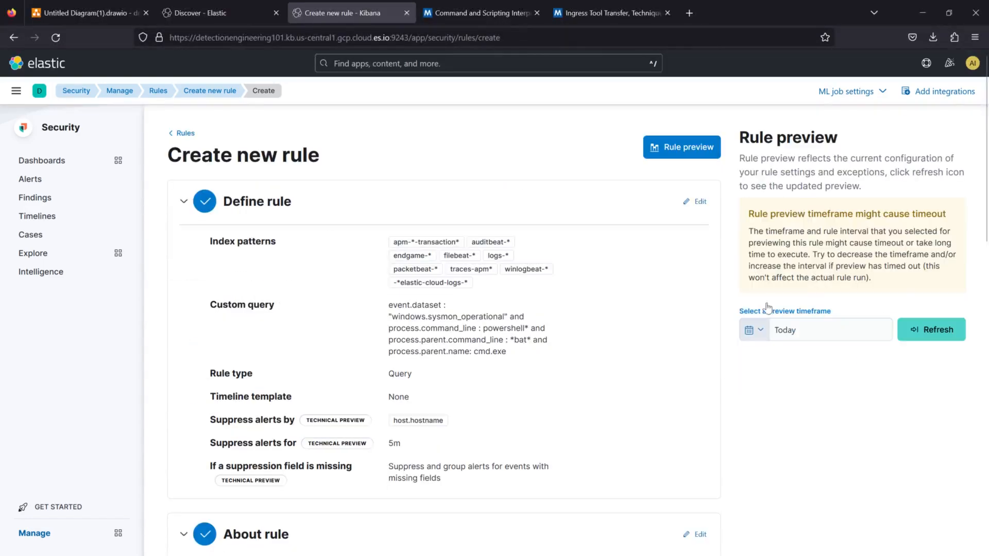
click(919, 325)
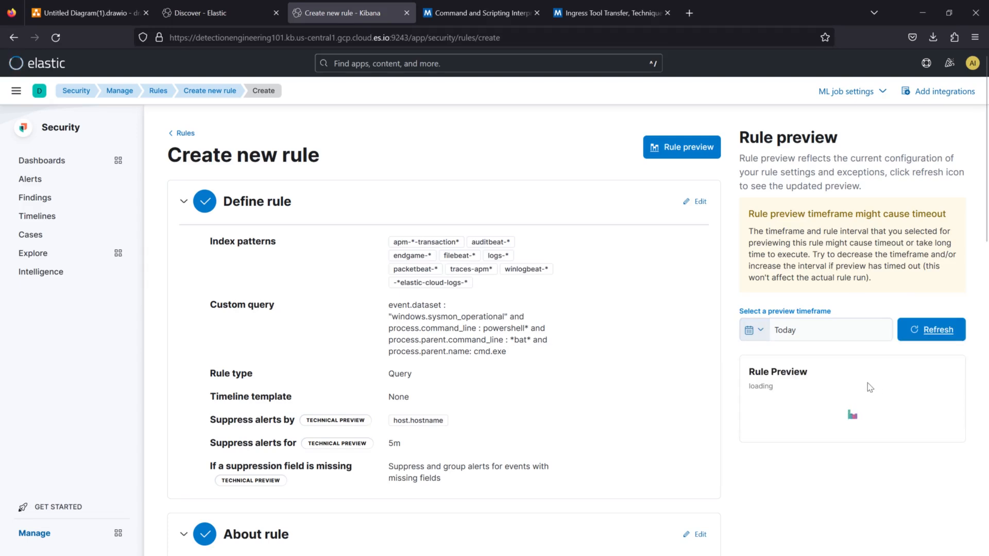
scroll(867, 383, down, 3)
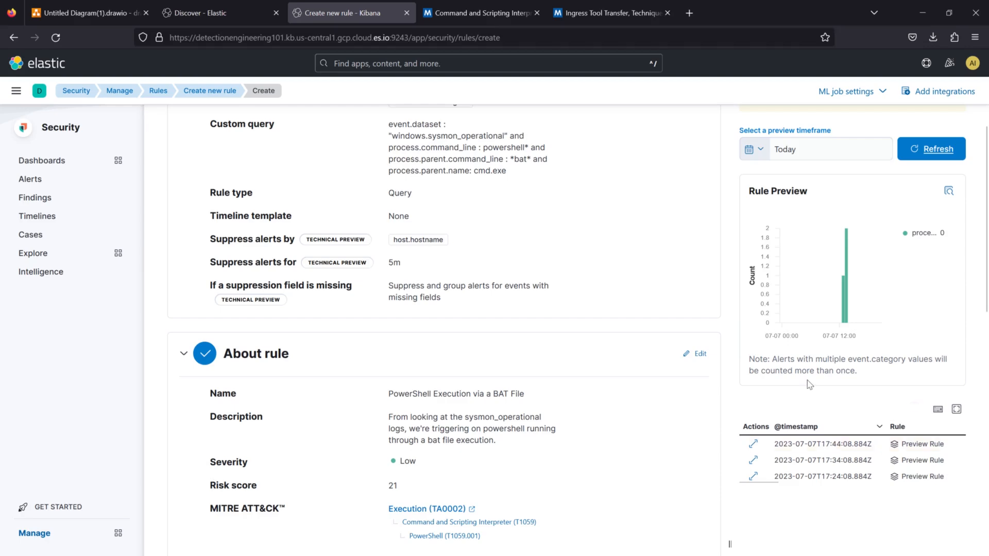
Create and enable the PowerShell Execution via a BAT File rule, and return to the Rules management page
scroll(809, 383, down, 5)
scroll(808, 382, down, 5)
click(685, 510)
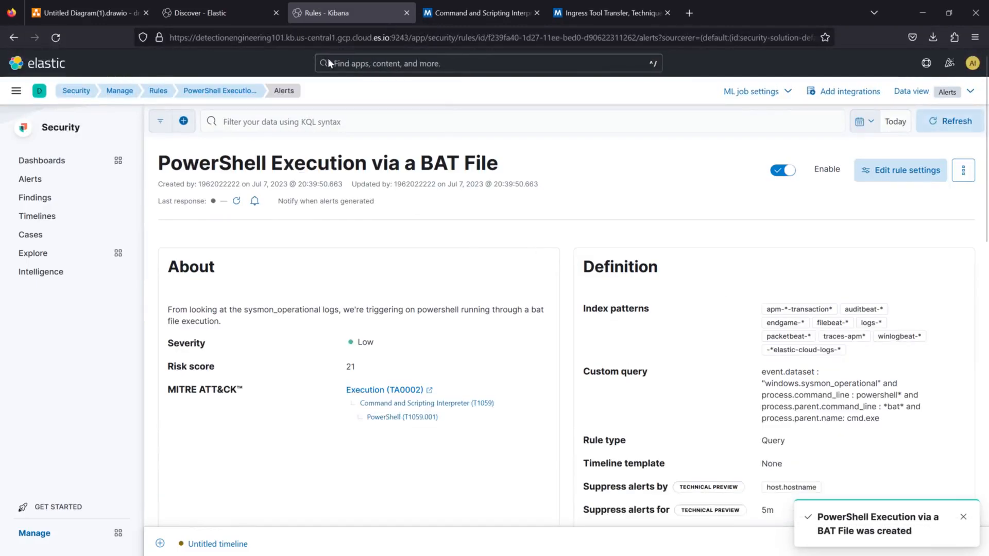
click(34, 532)
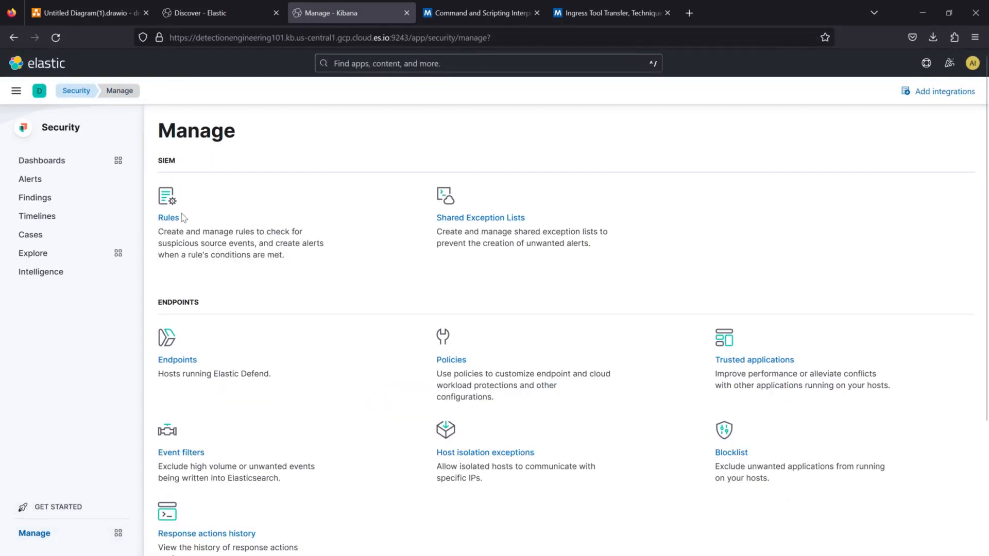
click(169, 217)
In Discover, replace the conditions after the Sysmon dataset and search for event.dataset : "windows.sysmon_operational" and *Invoke-WebRequest*
click(224, 19)
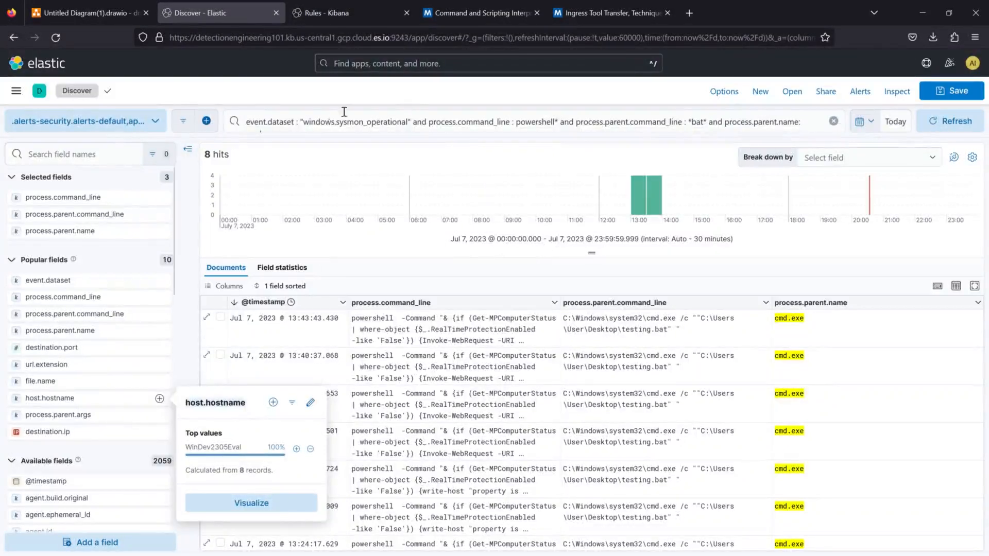
click(283, 122)
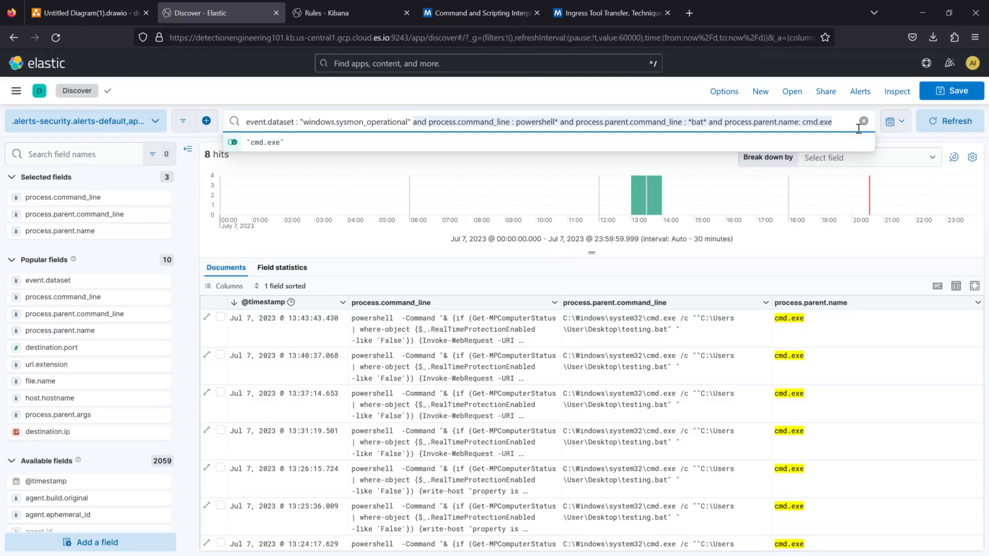
click(462, 411)
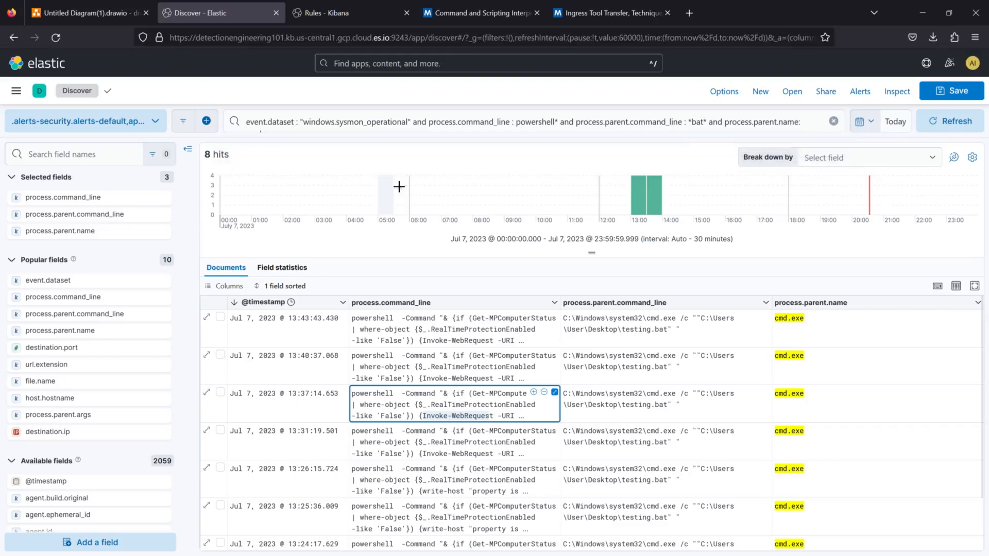
click(845, 121)
text(cmd.exe)
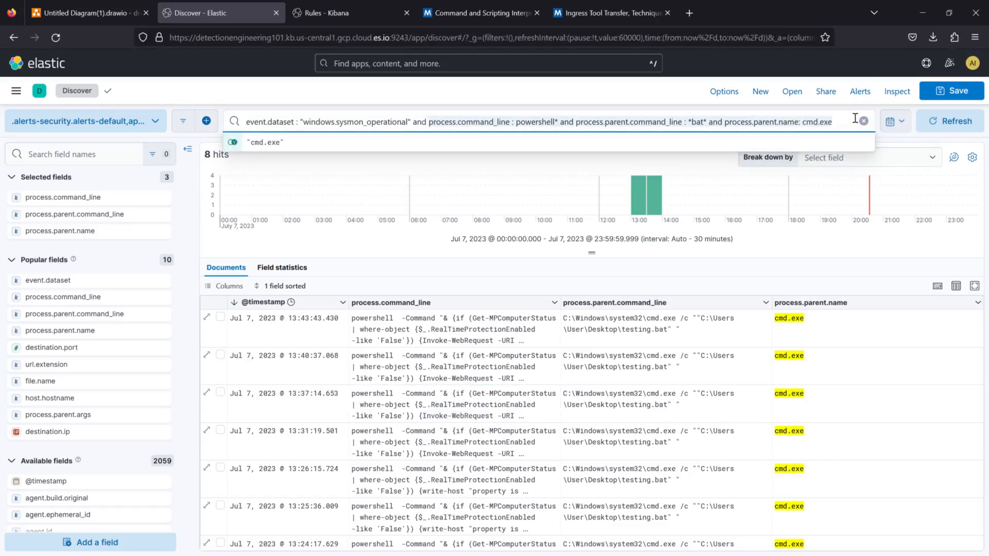
text(*)
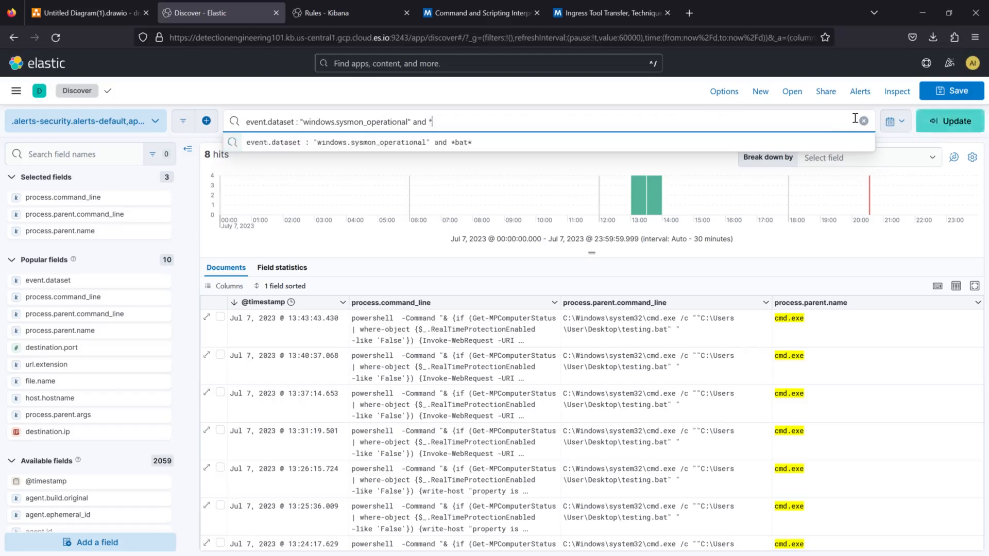
text(Invoke-)
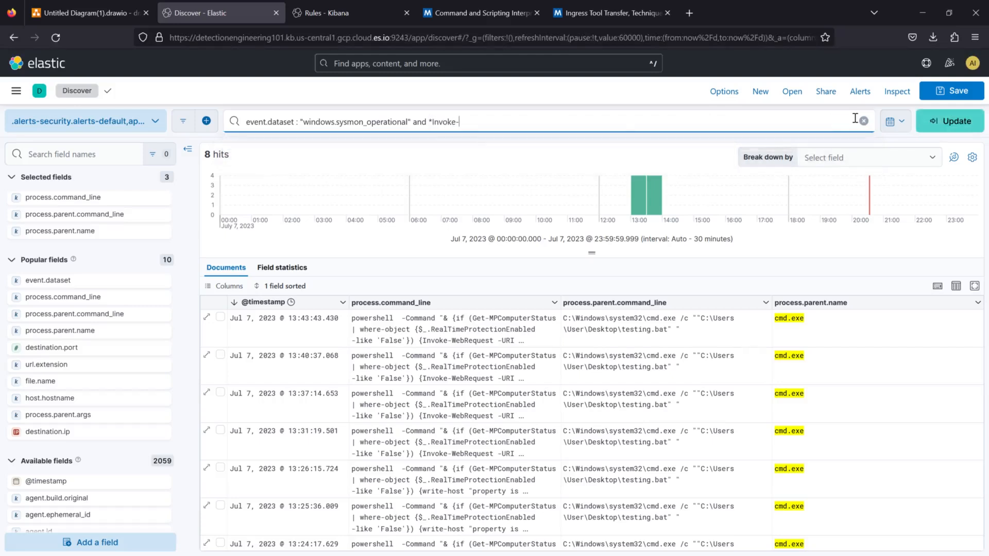
text(WebRequest*)
key(Return)
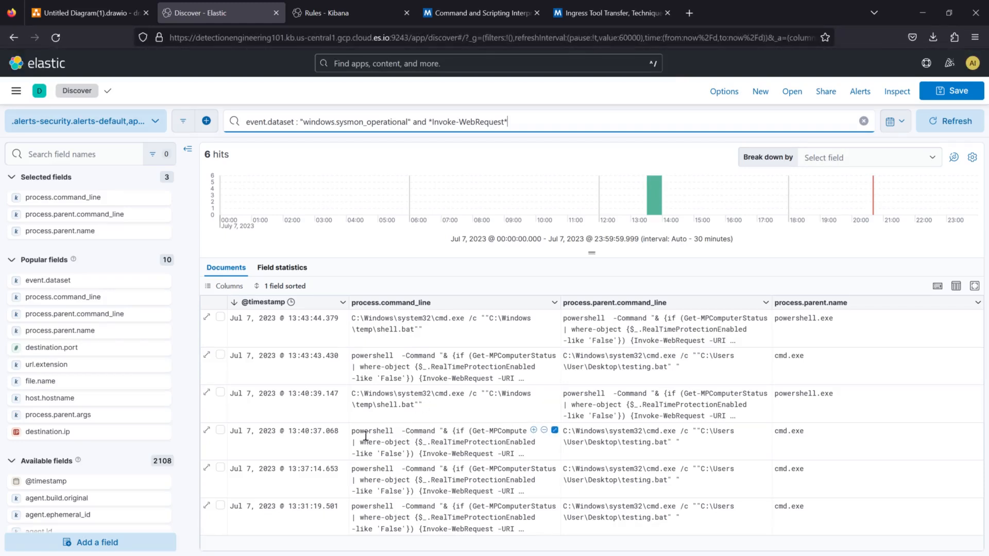
Examine the process.command_line, process.parent.command_line and process.parent.name values of the Invoke-WebRequest events, comparing the powershell and shell.bat rows
drag(364, 432, 509, 453)
drag(455, 411, 367, 394)
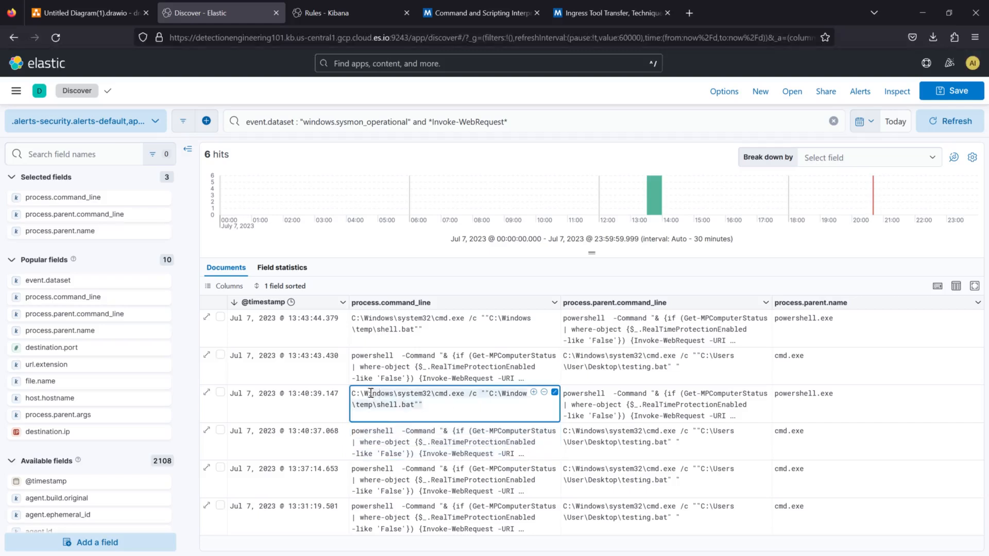
click(499, 292)
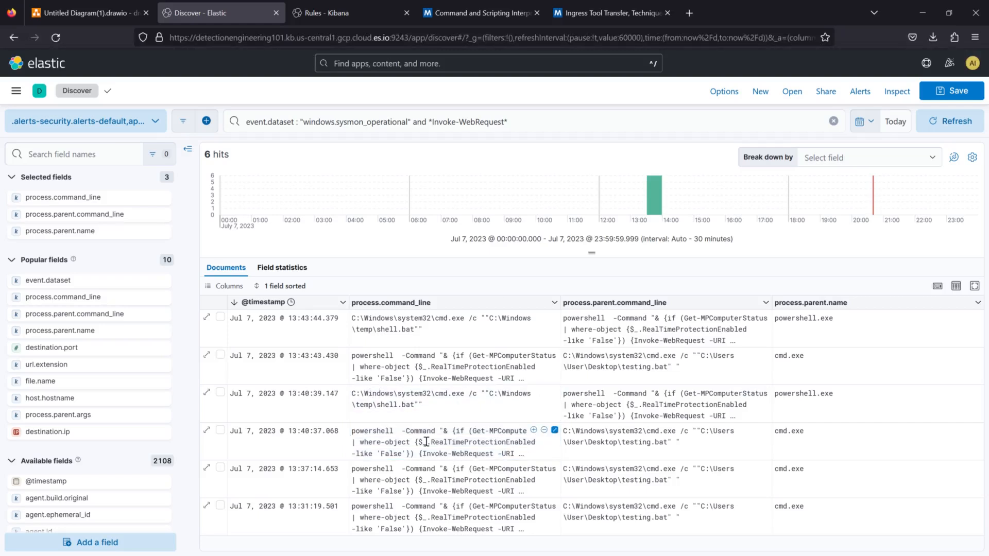
drag(356, 396, 793, 414)
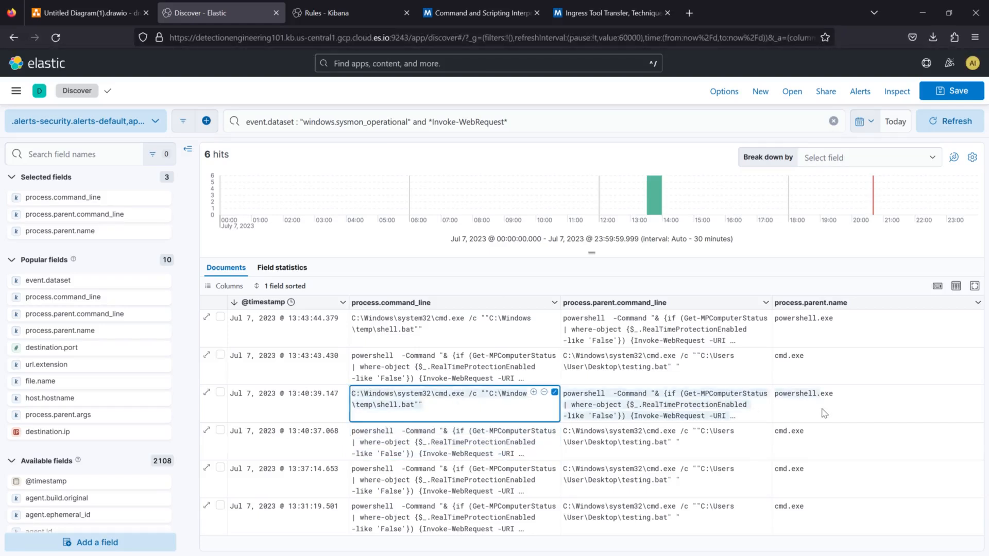
drag(364, 430, 724, 454)
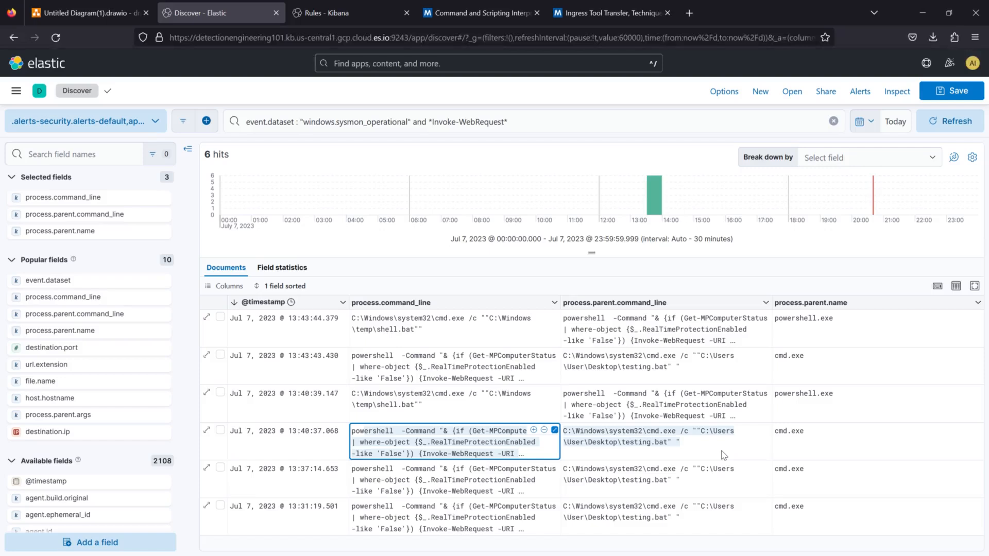
click(441, 290)
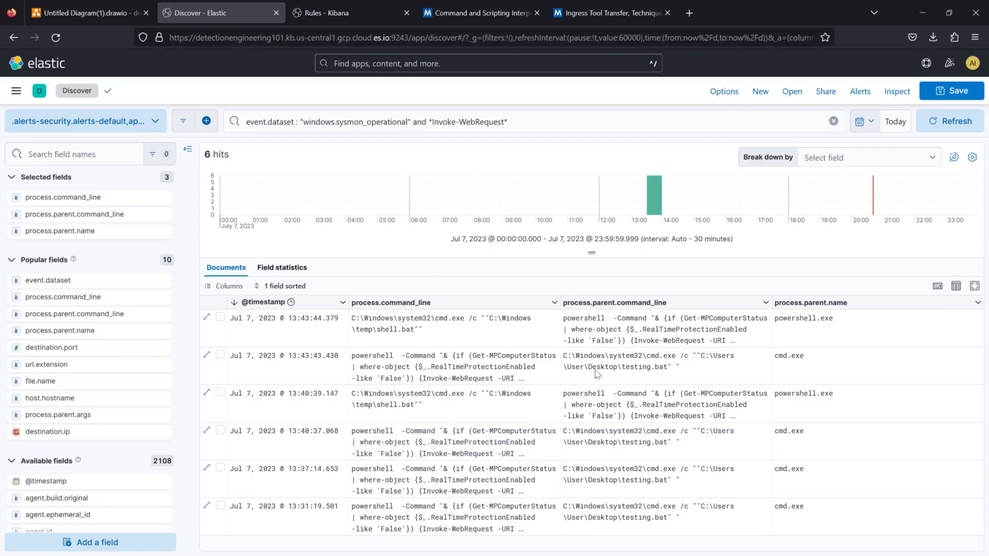
drag(832, 394, 775, 394)
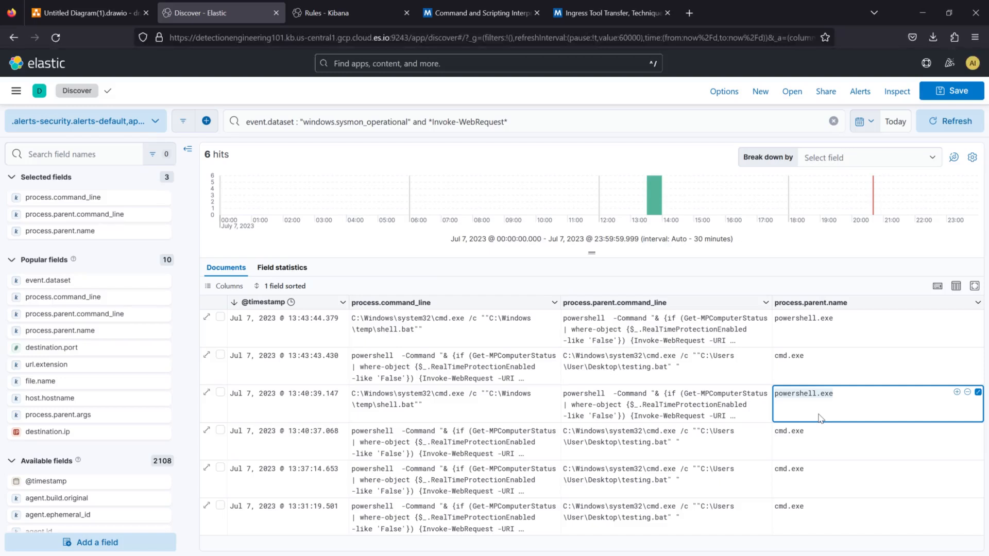
drag(420, 455, 502, 455)
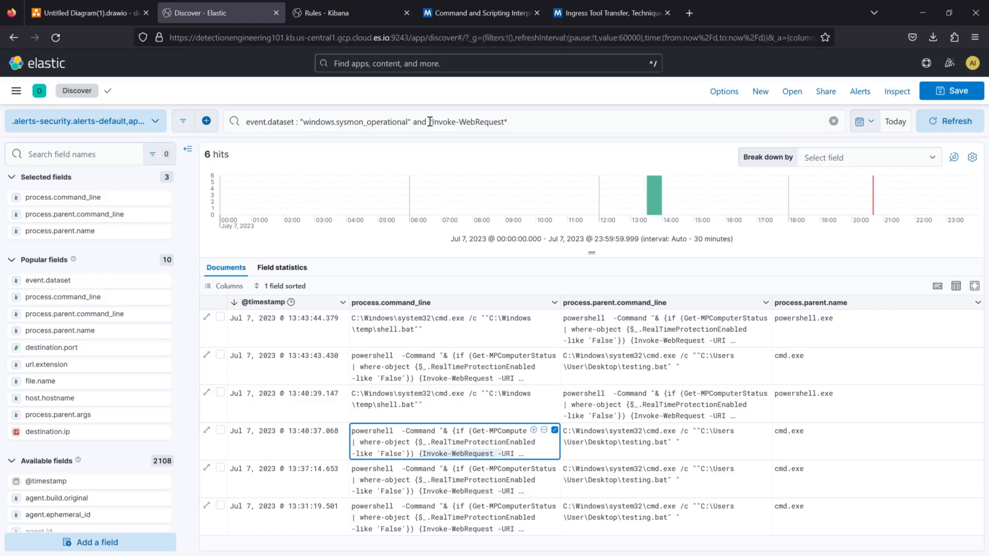
Replace the *Invoke-WebRequest* condition with process.parent.name : powershell.exe, run the search, and compare the command lines of the shell.bat events
drag(554, 120, 431, 121)
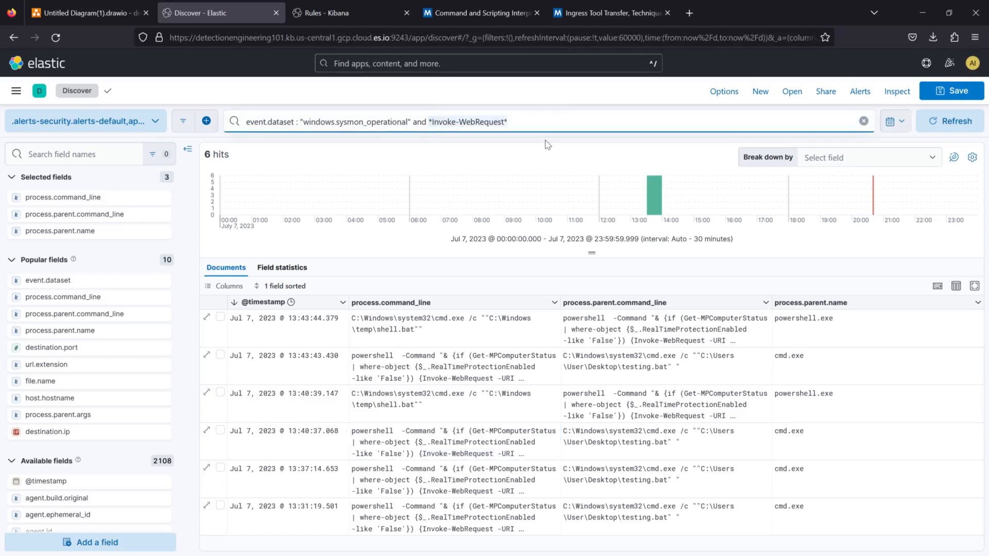
text(process.p)
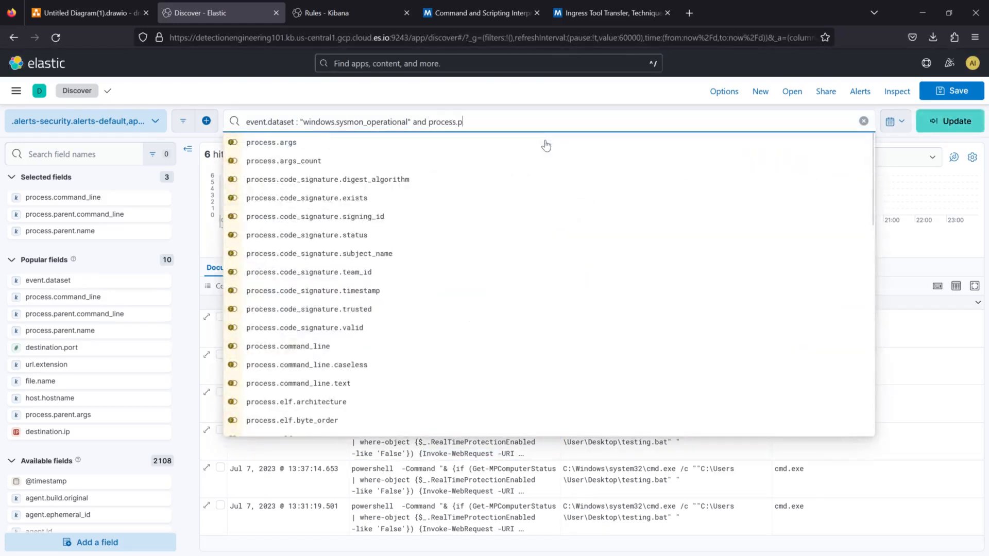
text(arent.name)
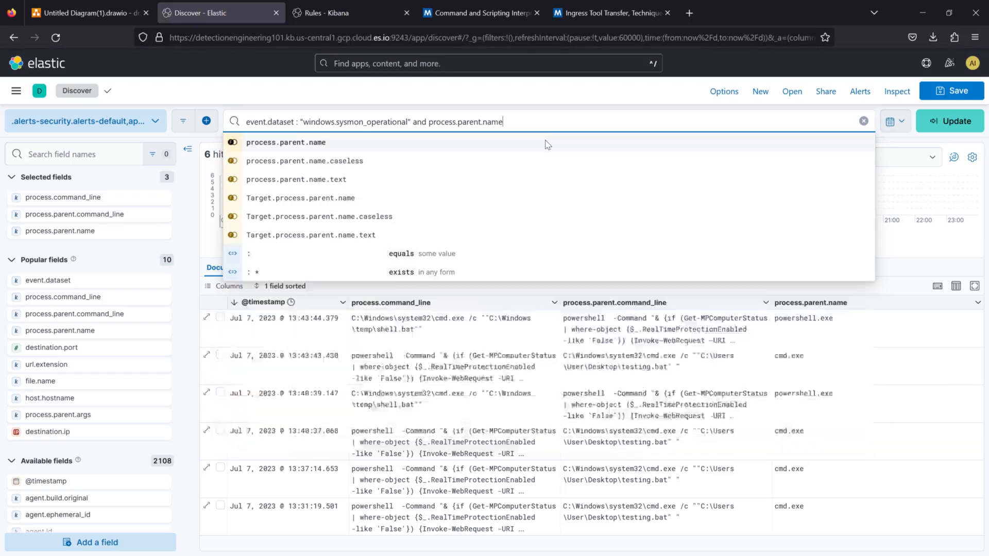
text( : powershell.exe)
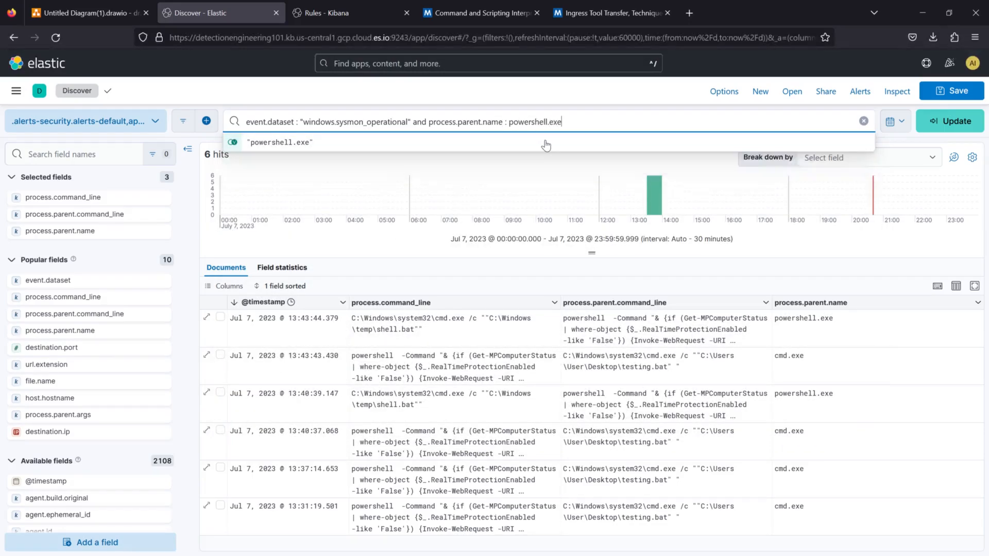
key(Return)
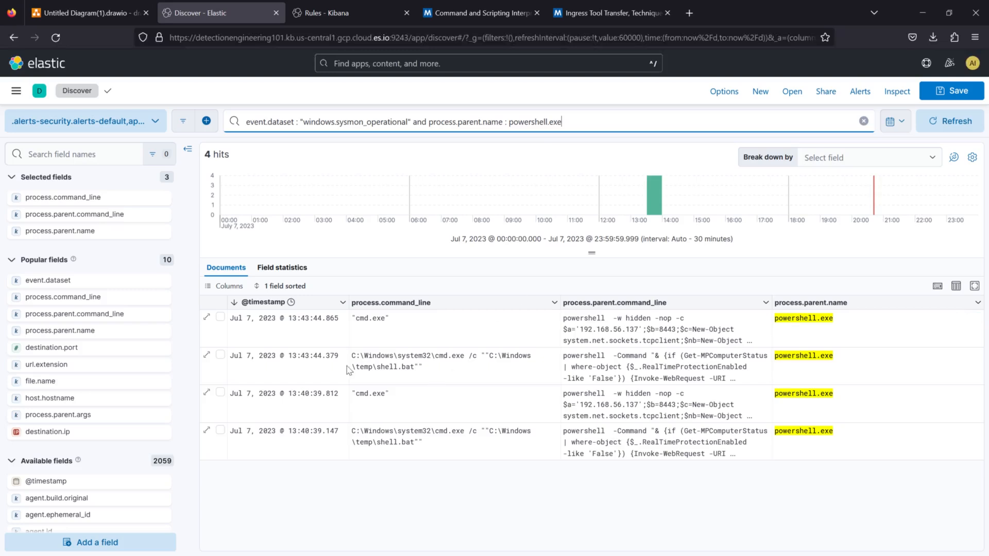
click(567, 479)
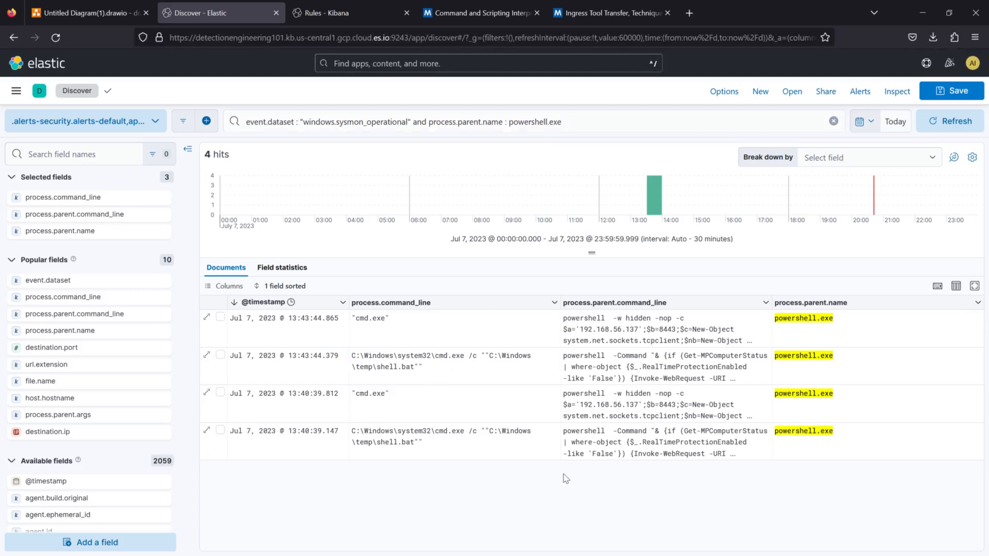
click(355, 361)
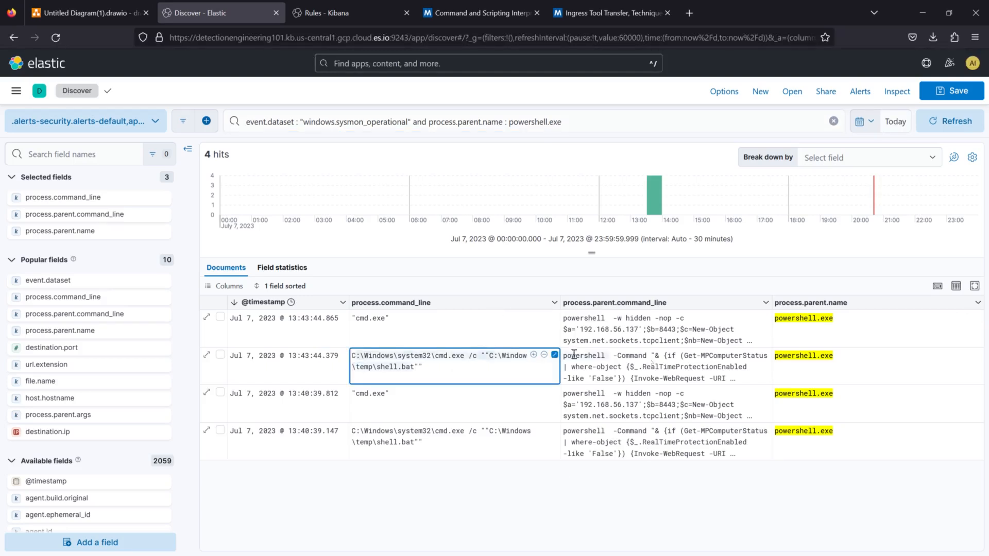
click(405, 457)
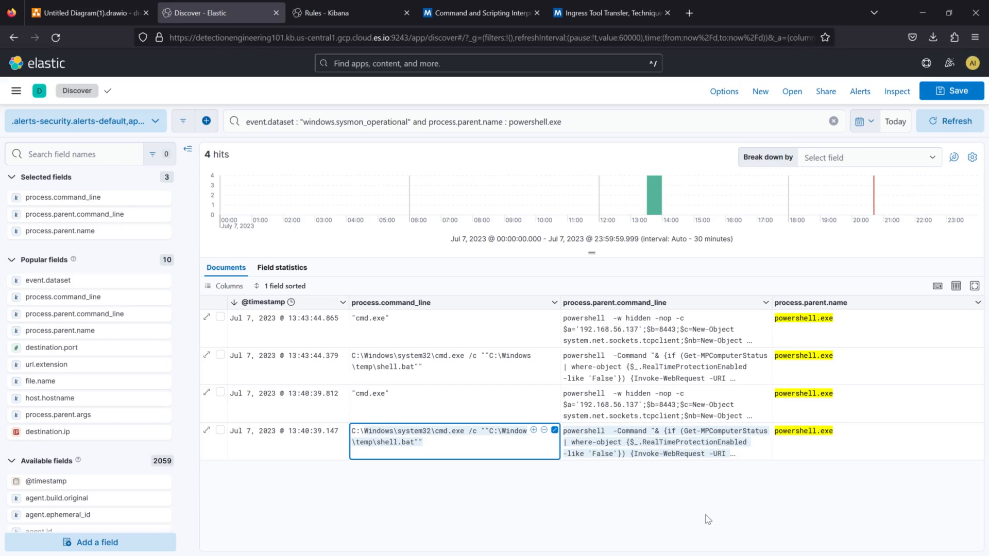
Expand the 13:40:39.147 shell.bat event, examine its process.parent.args and process.parent.command_line fields, and close the document
click(206, 430)
scroll(825, 409, down, 5)
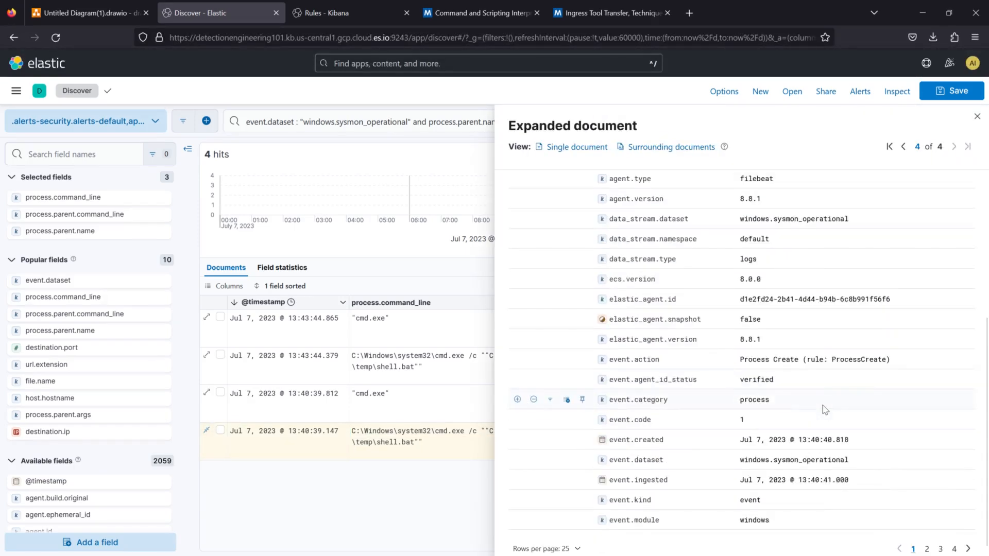
click(927, 549)
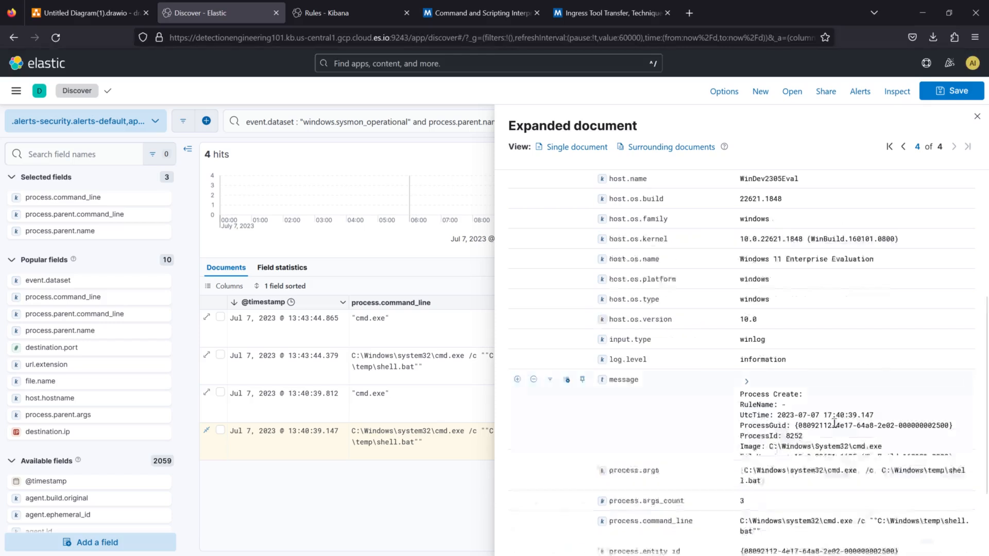
scroll(834, 423, down, 3)
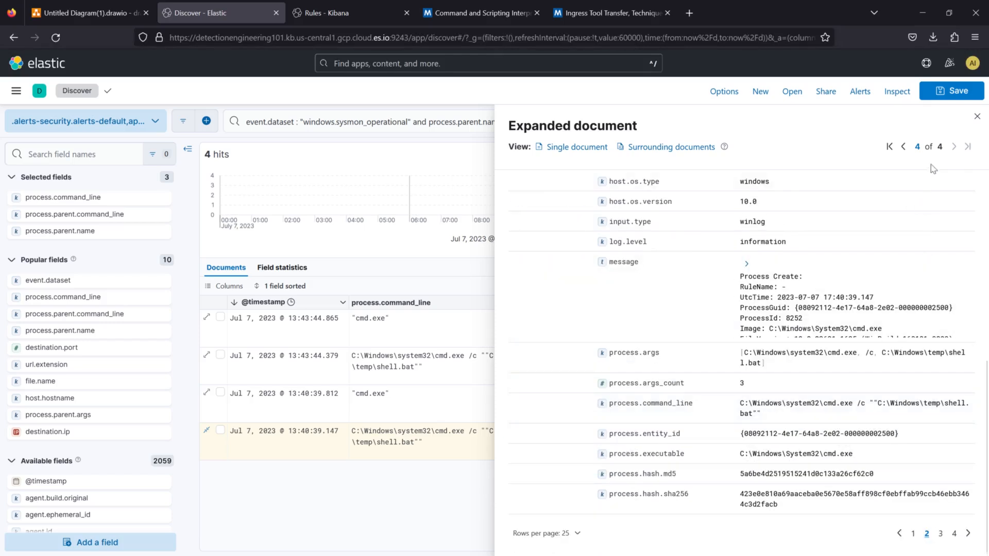
click(941, 533)
scroll(669, 386, up, 5)
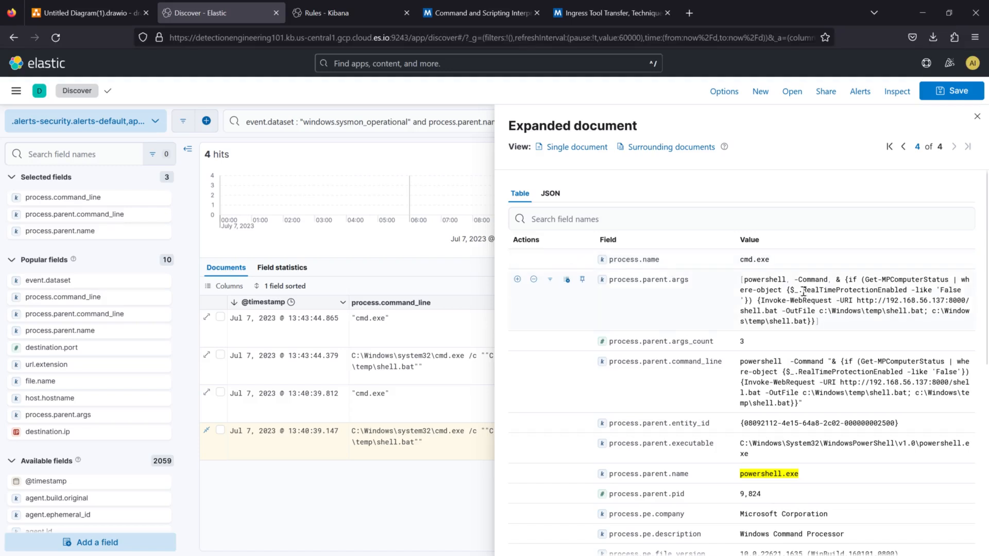
drag(640, 278, 709, 291)
drag(664, 362, 727, 362)
click(648, 362)
click(479, 122)
click(977, 116)
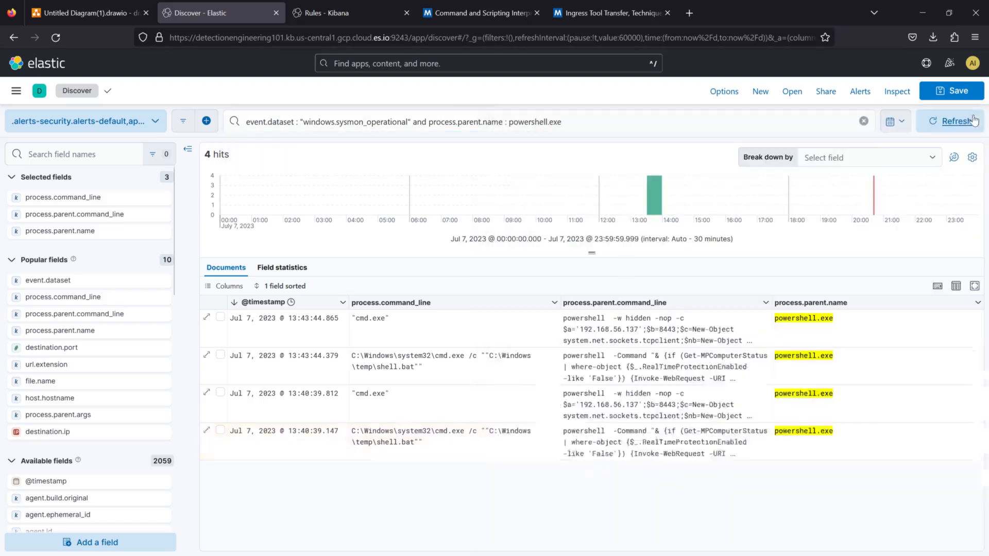
Extend the query with and process.parent.command_line : *Invoke-WebRequest* and run the search
click(637, 129)
text(a)
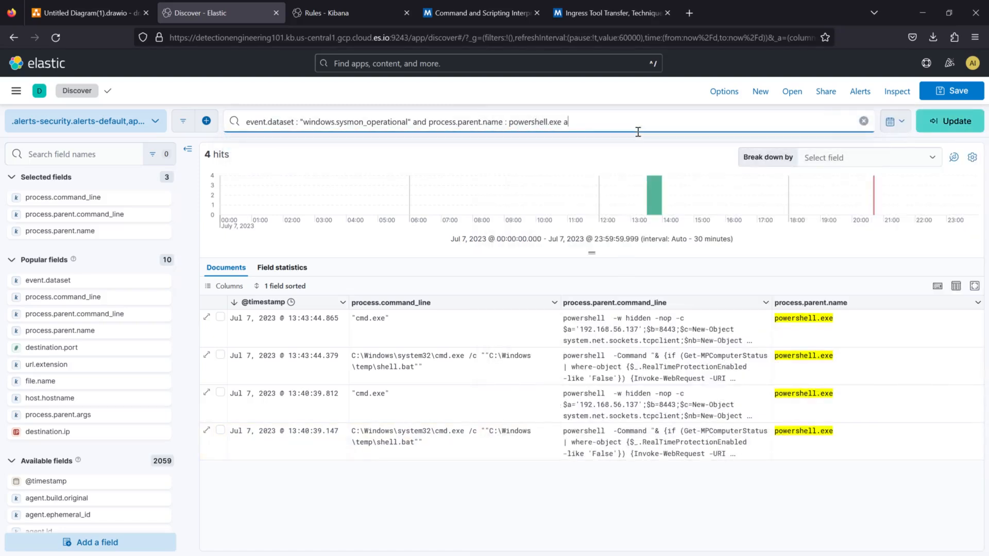
text(nd process.parent.command_line : *Invoke-Web)
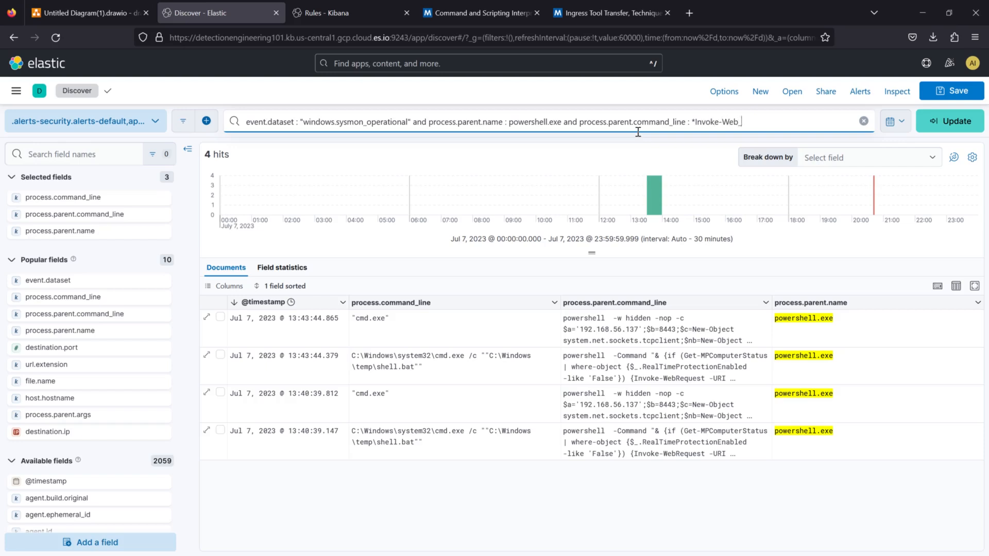
text(Request*)
key(Return)
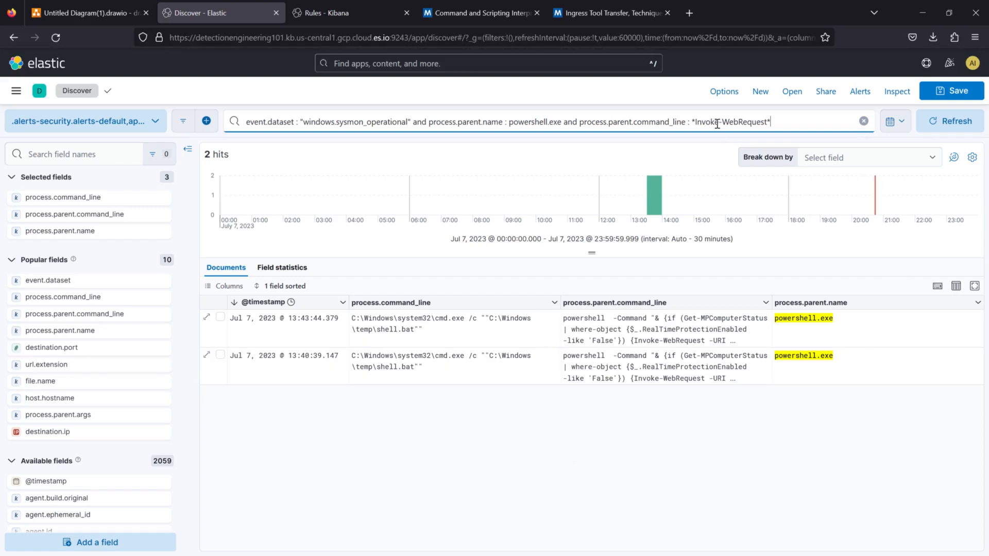
Extend the query with and process.command_line : *.bat*, run the search, and check the conditions against the returned command lines
double_click(741, 121)
click(771, 123)
text(and proce)
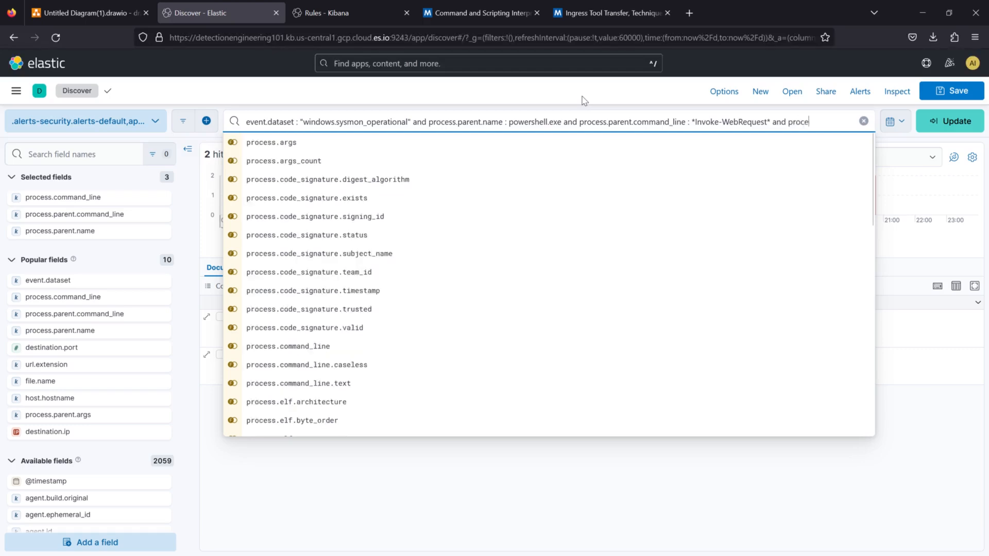
text(ss.command)
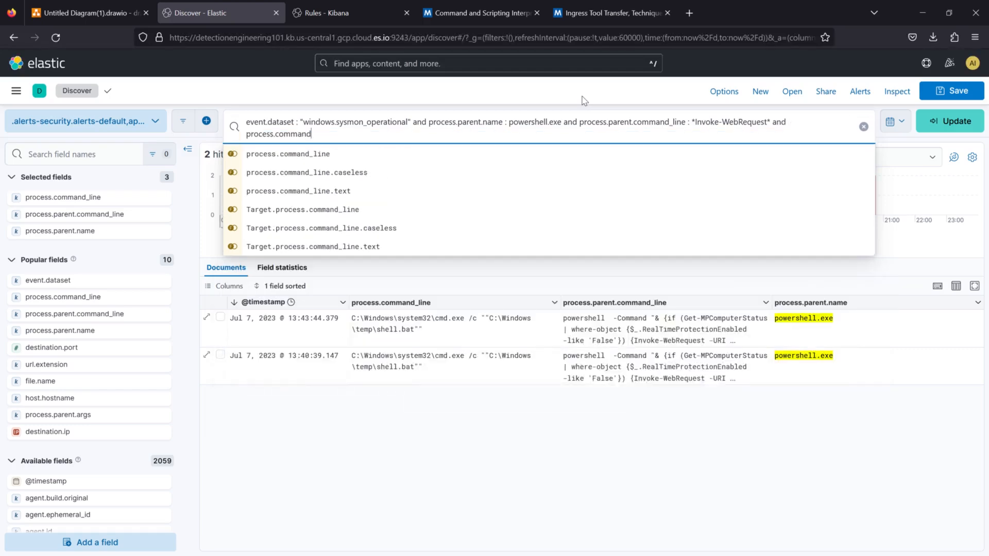
text(_line)
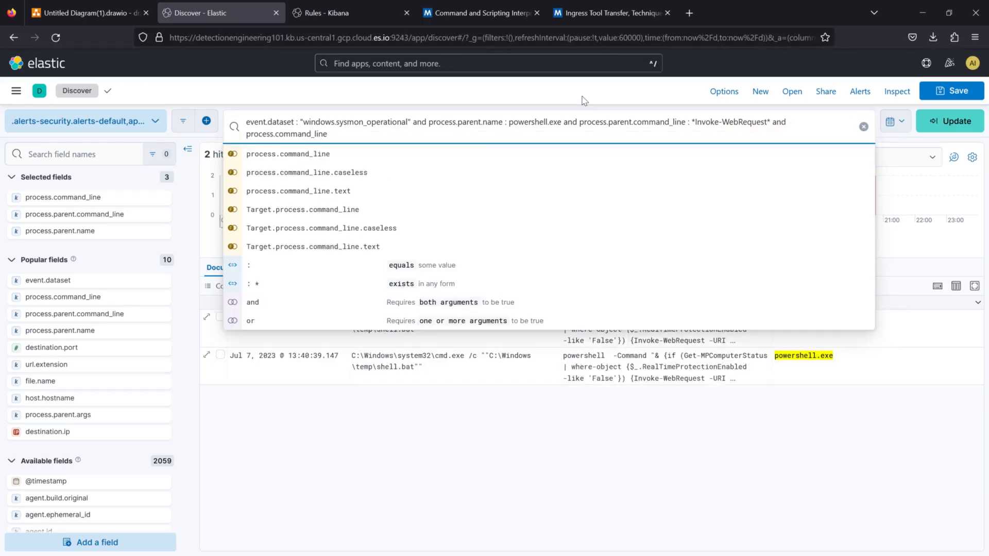
text( : *)
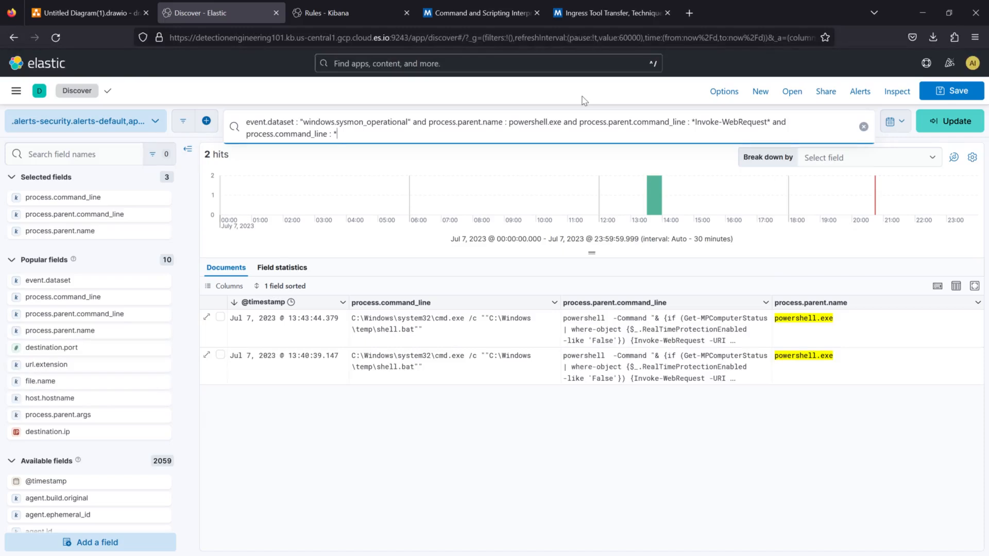
text(bat*)
click(336, 134)
text(.)
key(Return)
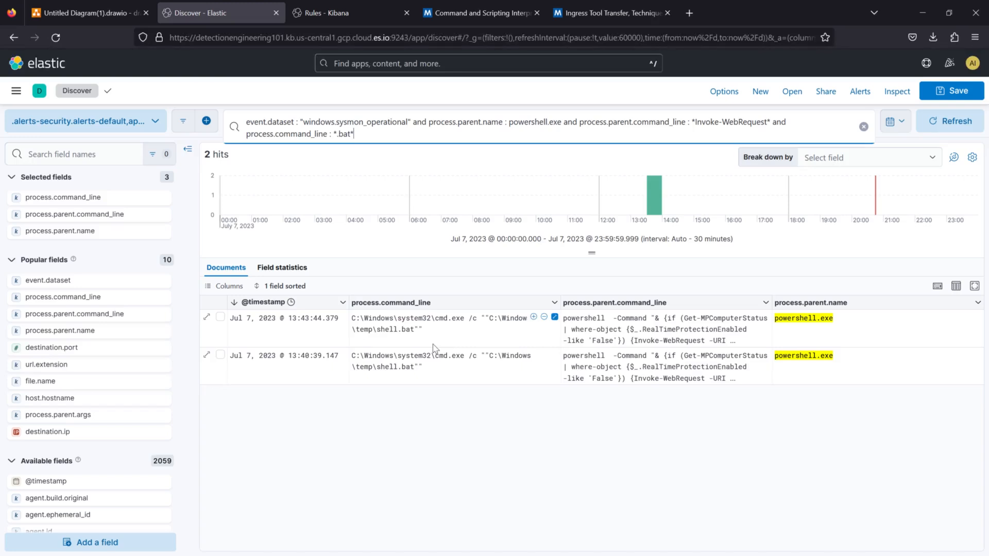
drag(360, 135, 249, 137)
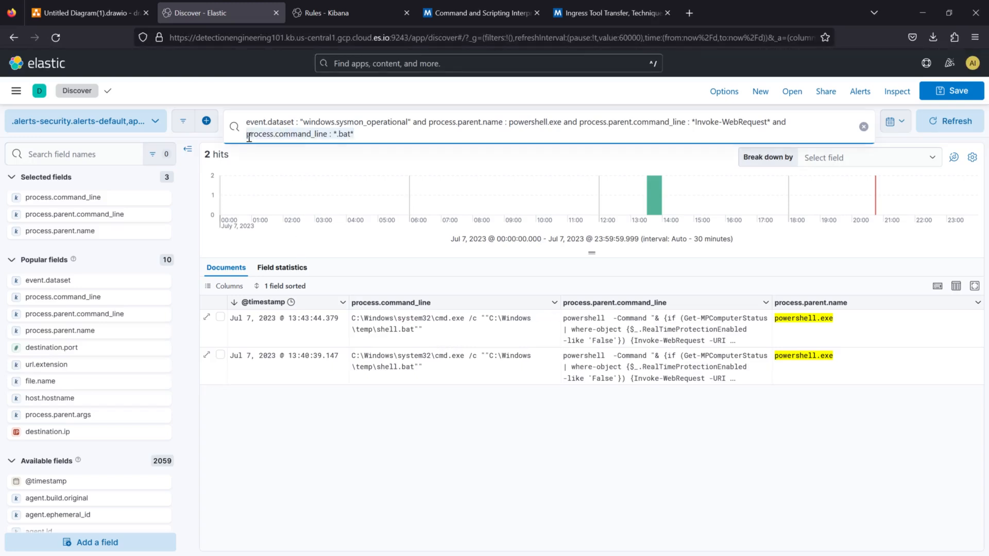
drag(695, 122, 766, 122)
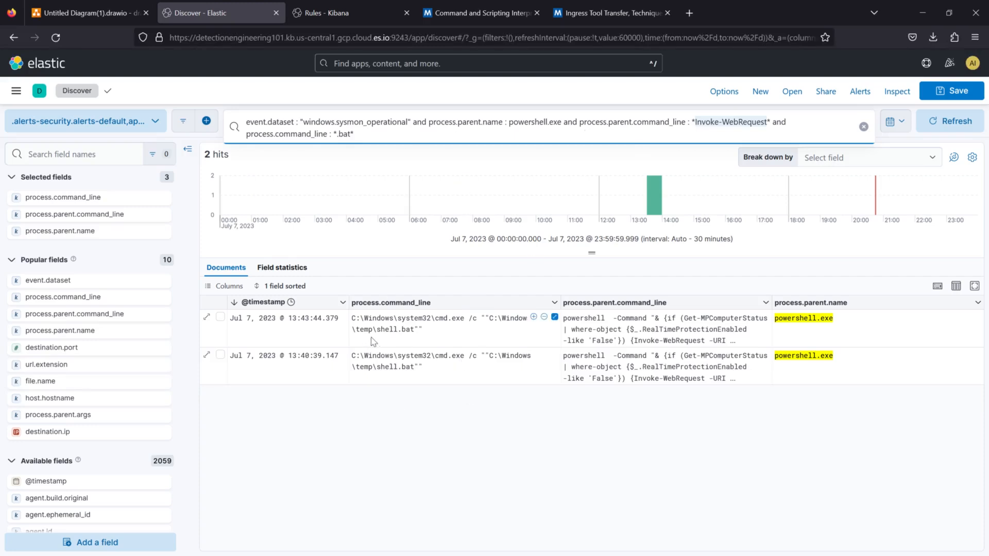
drag(377, 330, 413, 330)
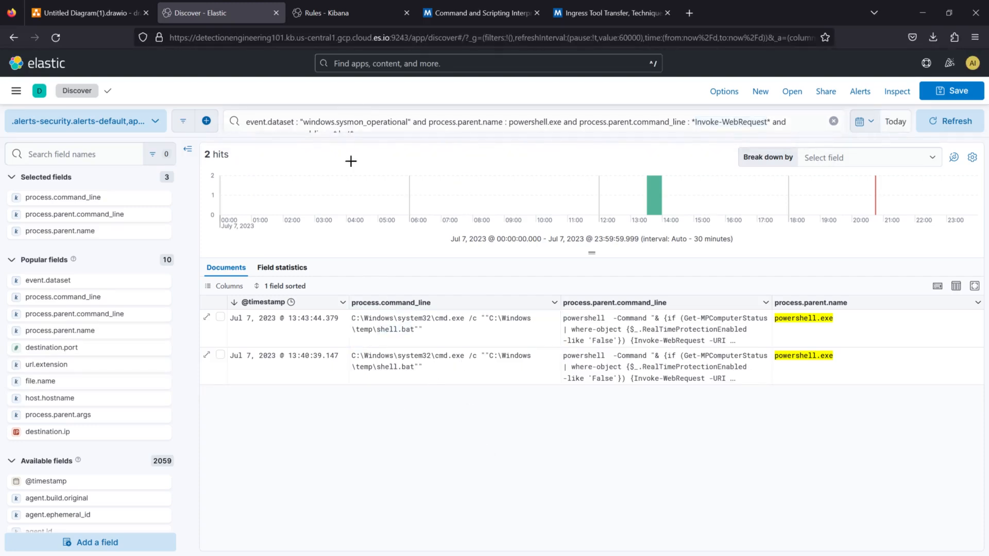
Copy the complete Discover query and paste it as the custom query of a new Elastic Security detection rule
click(371, 123)
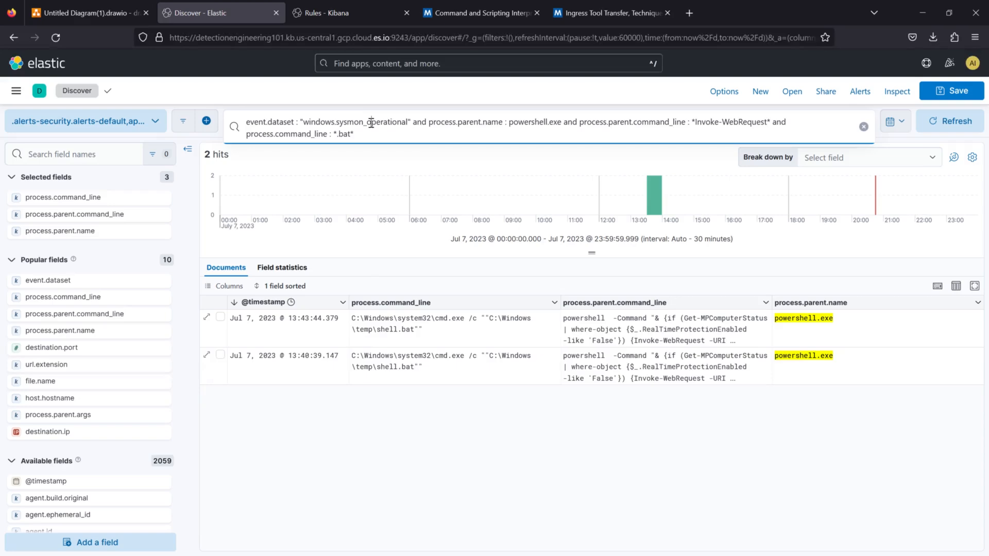
key(ctrl+a)
key(ctrl+c)
click(338, 23)
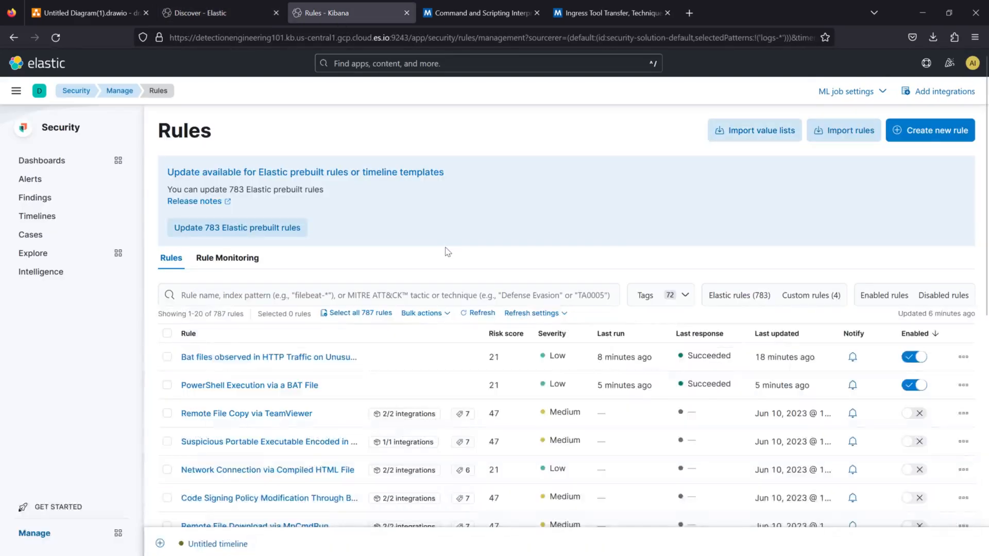
click(921, 135)
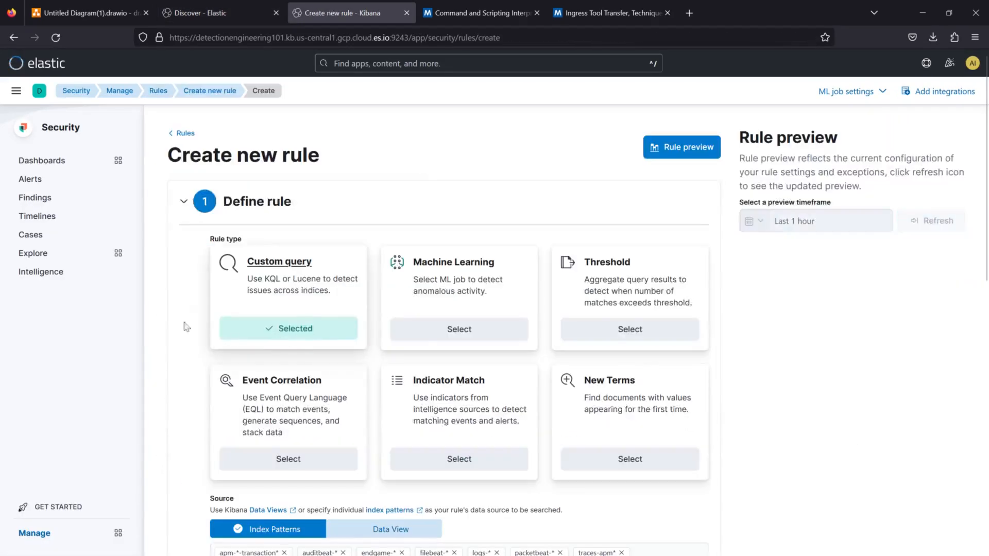
scroll(187, 327, down, 5)
click(350, 390)
key(ctrl+v)
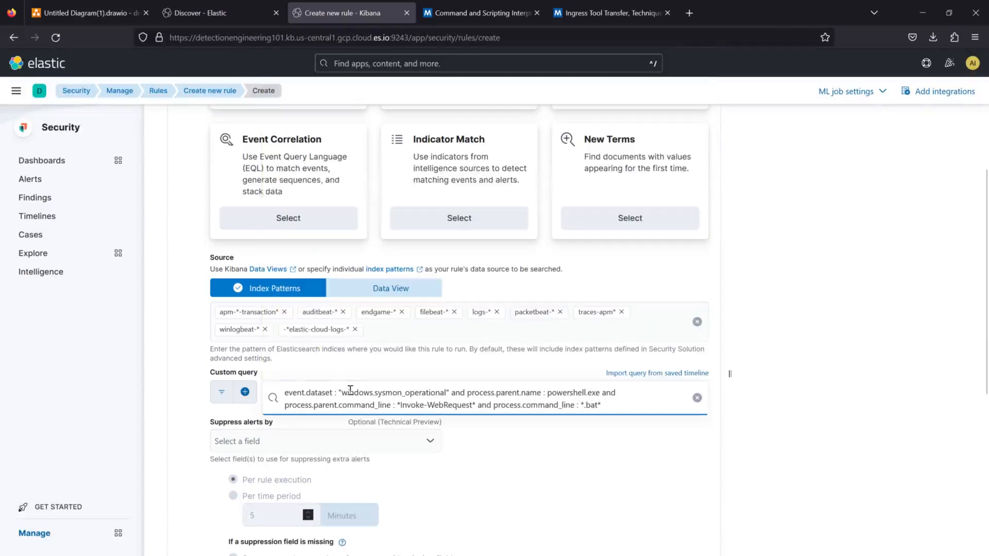
Suppress the rule's alerts by host.hostname per time period of 5 minutes and complete the rule definition section
click(847, 421)
scroll(822, 418, up, 3)
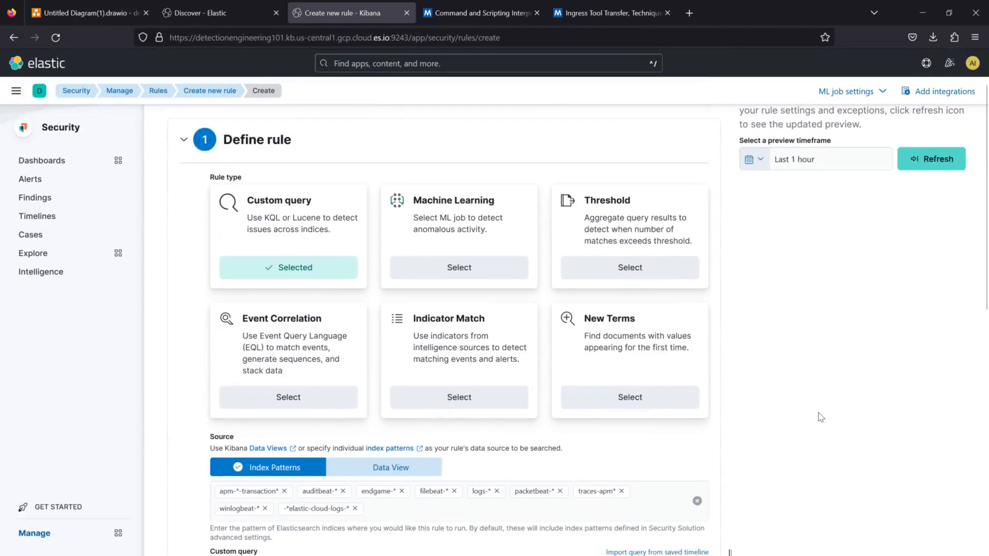
scroll(821, 417, down, 5)
click(281, 255)
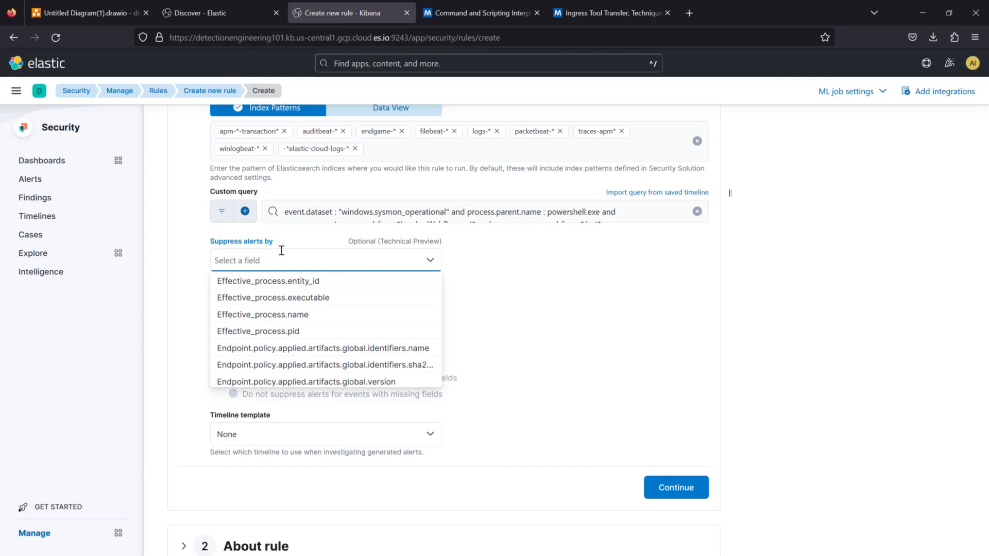
text(host.hostname)
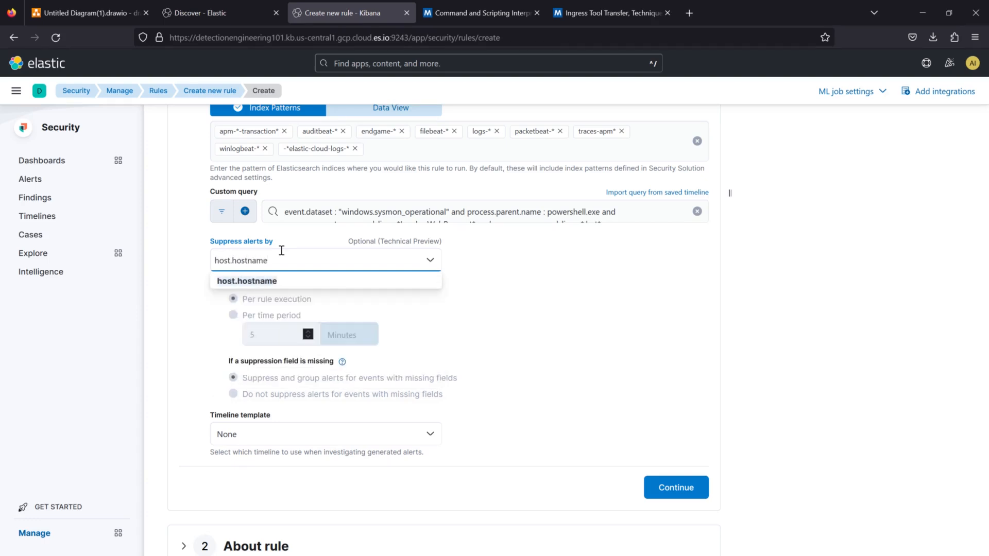
key(Return)
click(269, 316)
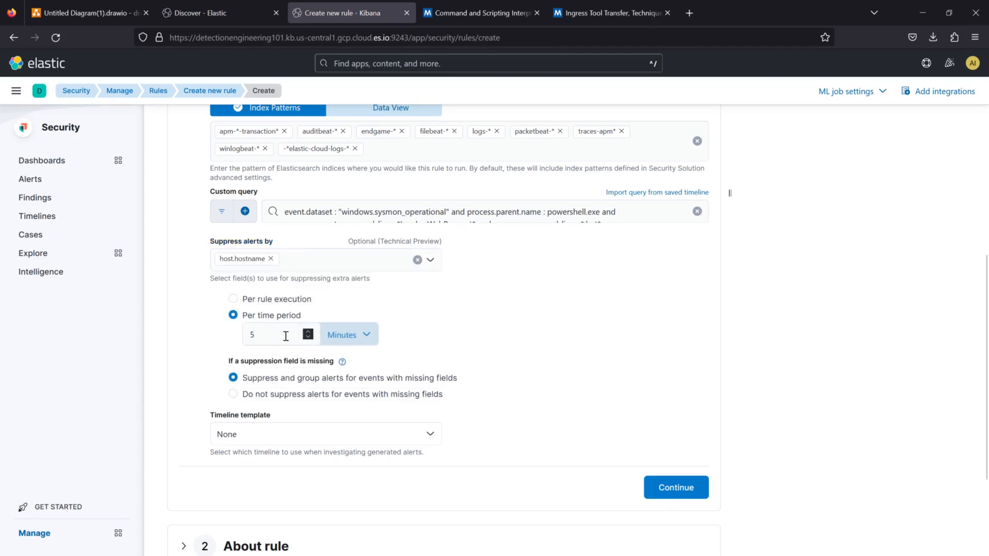
scroll(569, 369, down, 3)
click(676, 366)
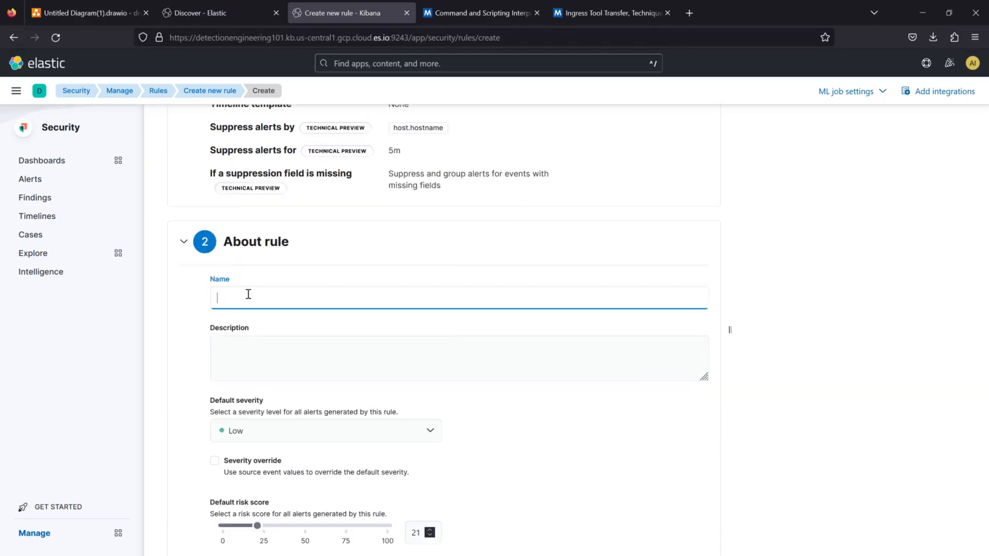
Name the rule "PowerShell Invoke-WebRequest Downloading .BAT File"
text(PowerShell Invoke-WebRequest Downloadin)
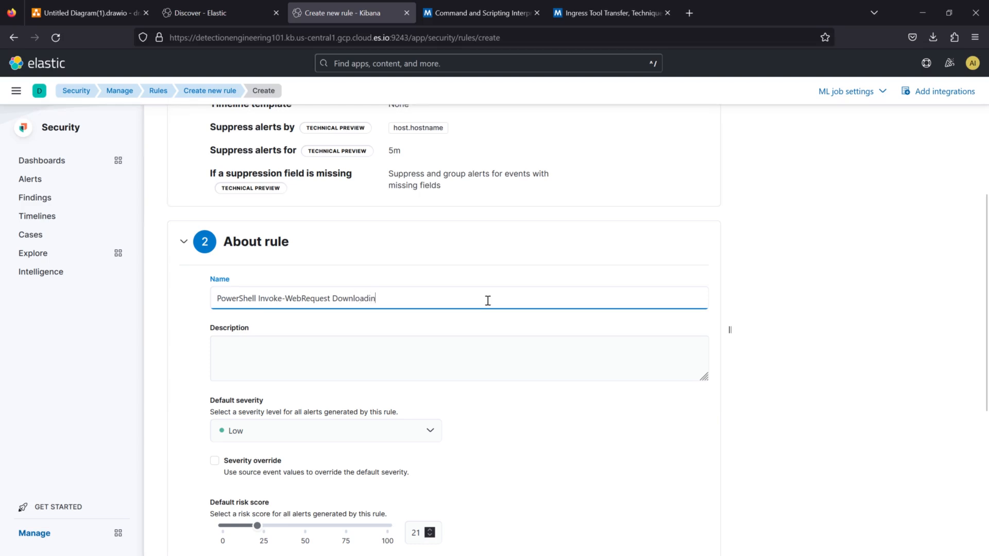
text(g .BAT File)
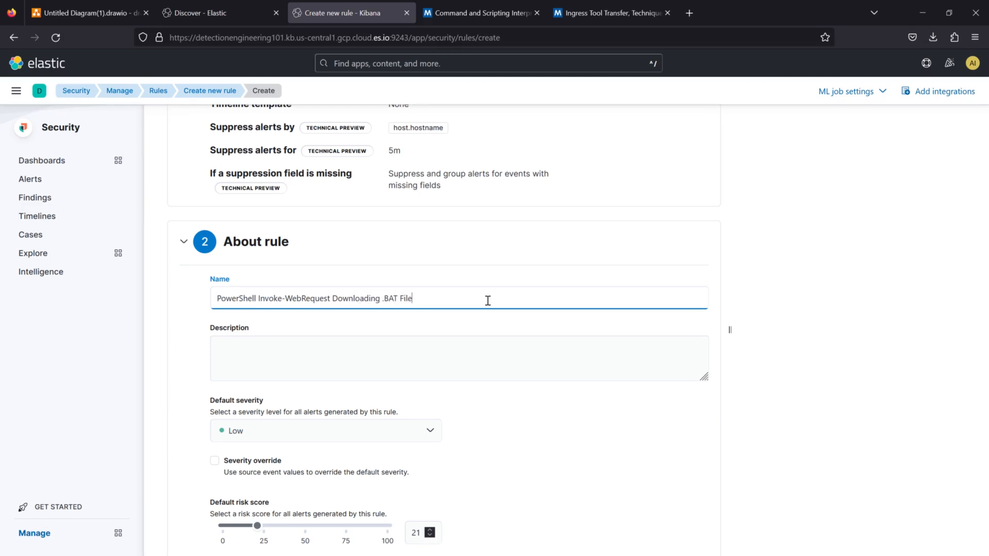
click(206, 304)
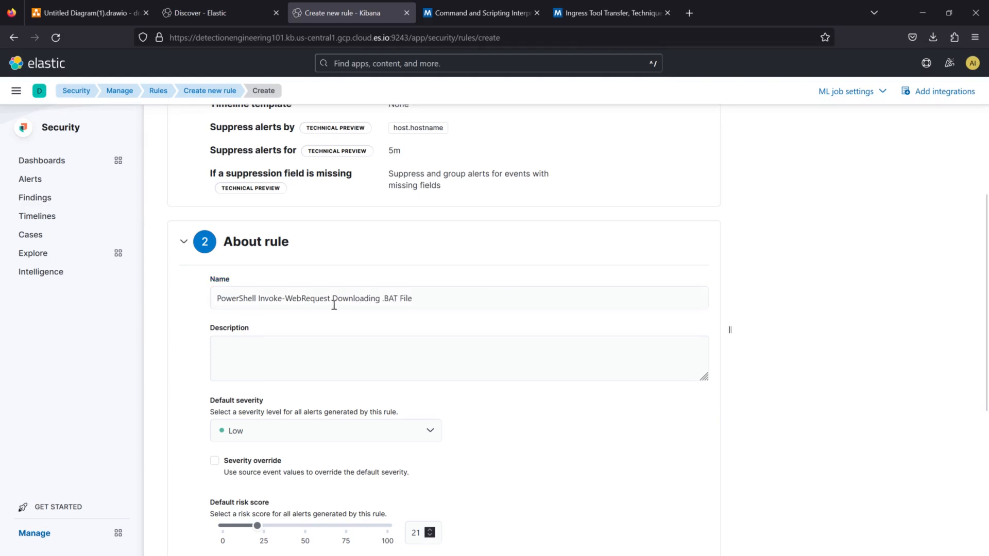
Enter the rule description "Using sysmon data, we're triggering on PowerShell logs where Invoke-WebRequest and .bat strings are observed."
click(335, 375)
text(Using sysmon data, we're triggering on Powershell logs where Invoke-WebRequest and .bat)
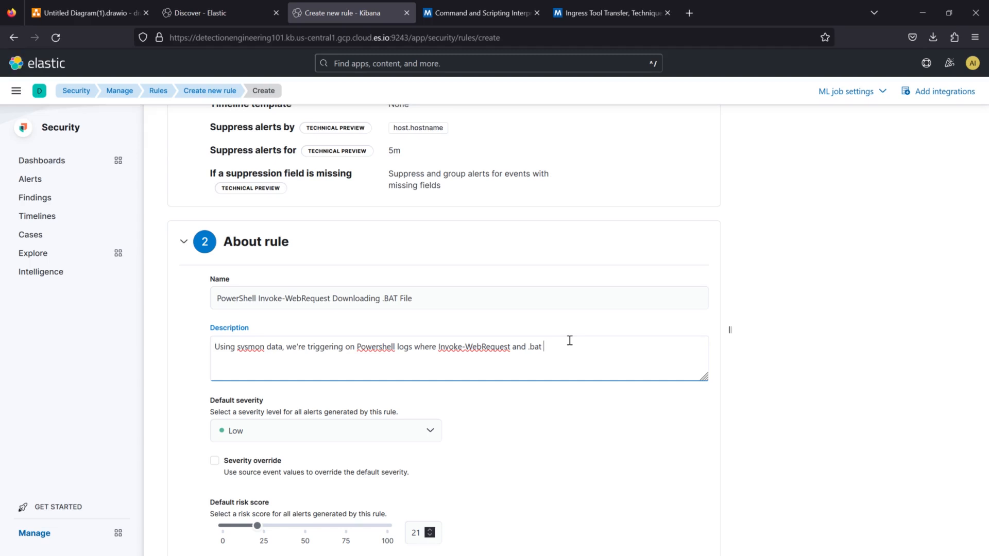
text(strings are observed.)
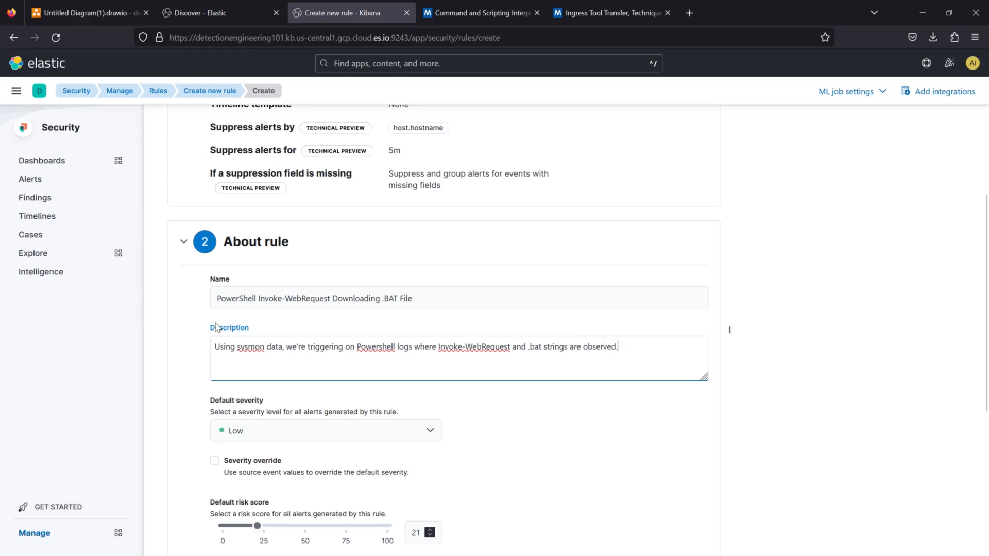
click(171, 322)
click(383, 346)
key(BackSpace)
text(S)
click(636, 350)
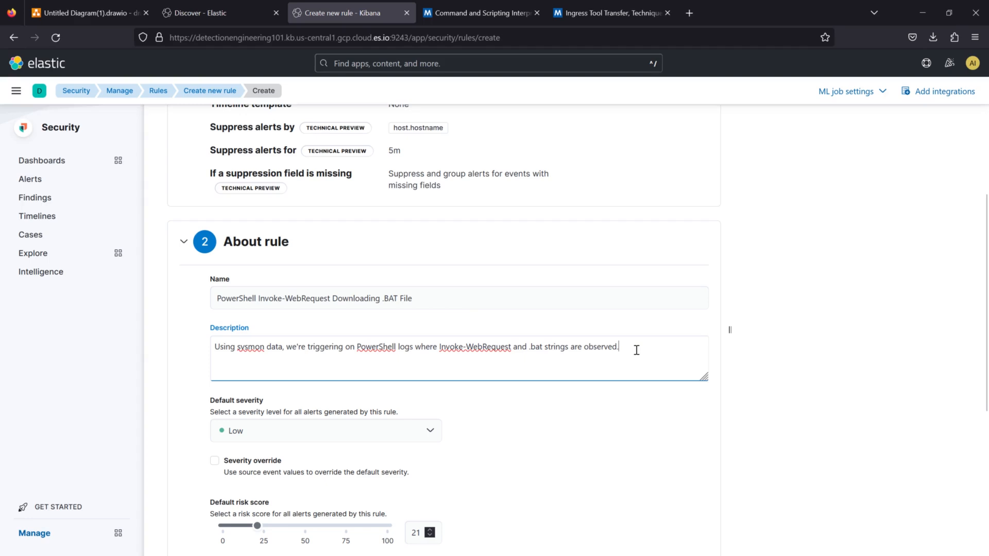
Review the wording of the rule description, especially the Invoke-WebRequest and .bat strings
click(757, 363)
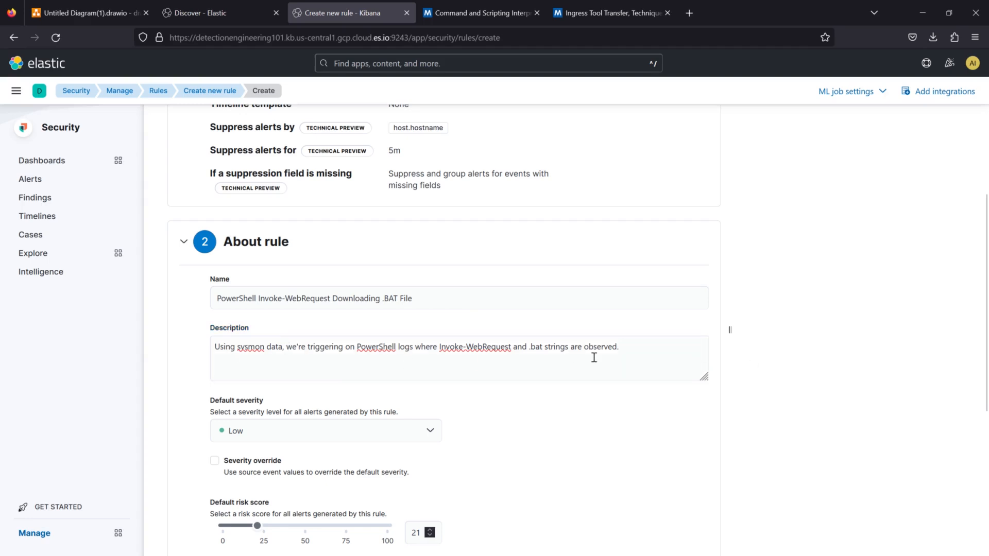
drag(286, 347, 174, 343)
drag(297, 350, 636, 340)
click(646, 345)
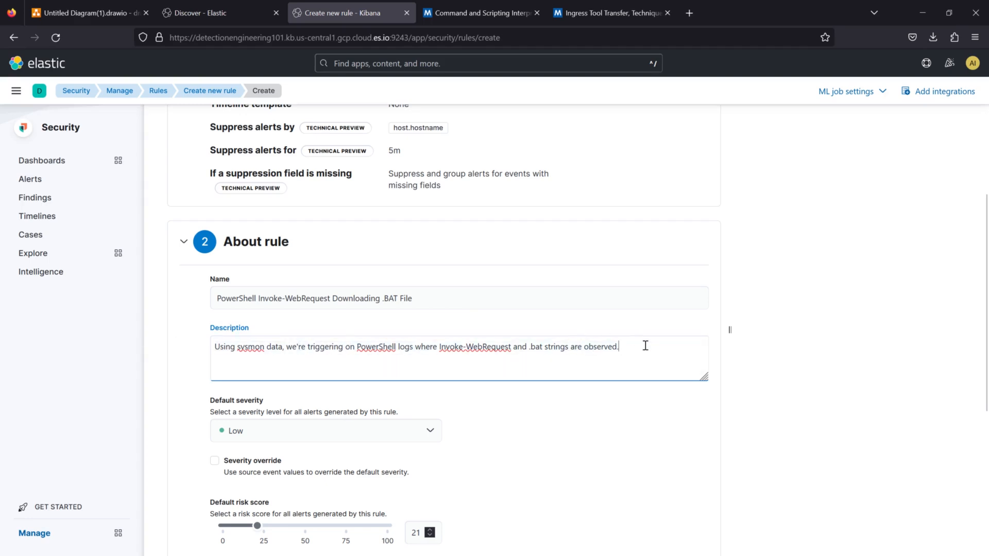
double_click(563, 345)
drag(440, 347, 513, 347)
click(520, 390)
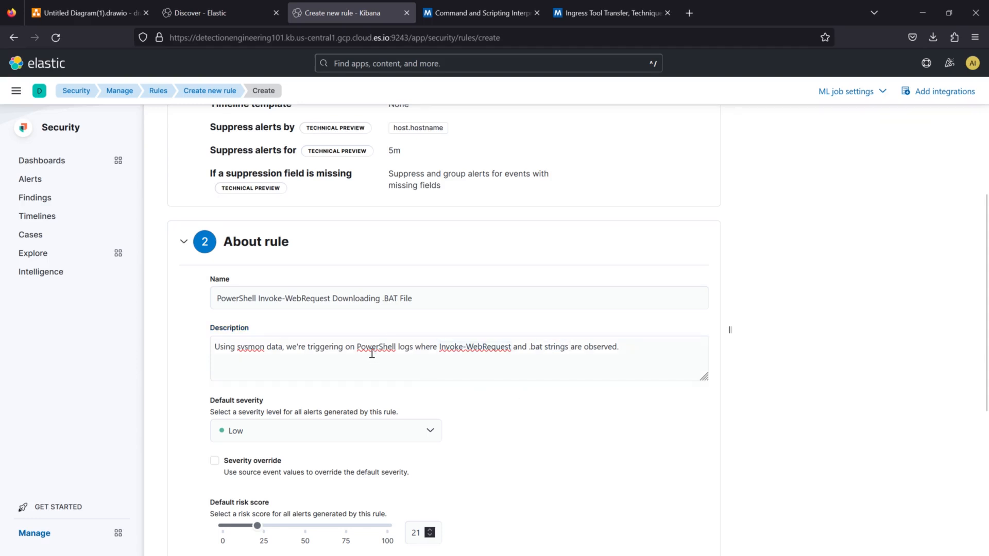
drag(448, 348, 541, 347)
double_click(474, 346)
click(544, 347)
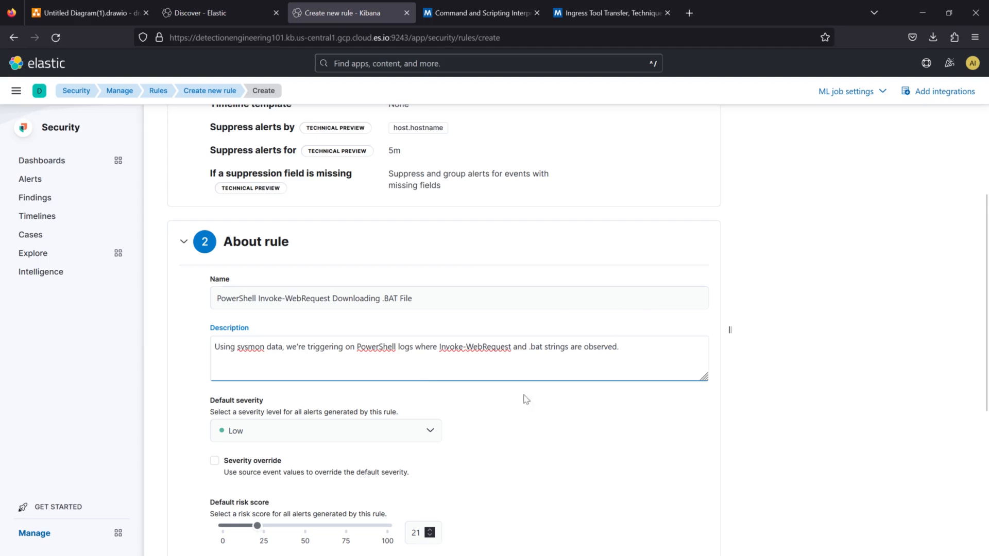
Expand the rule's advanced settings and set the MITRE ATT&CK tactic to Execution (TA0002)
scroll(543, 453, up, 5)
scroll(543, 454, down, 9)
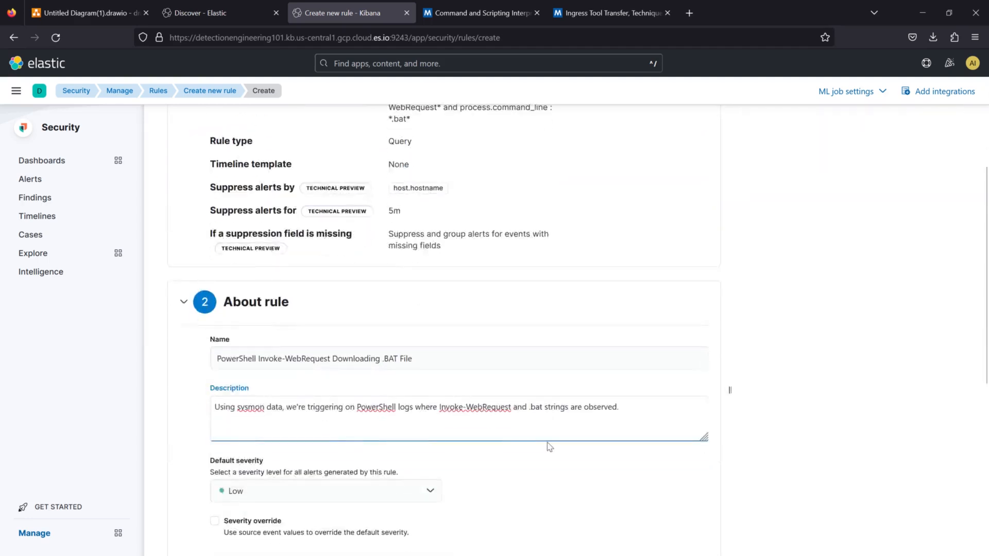
scroll(550, 440, down, 1)
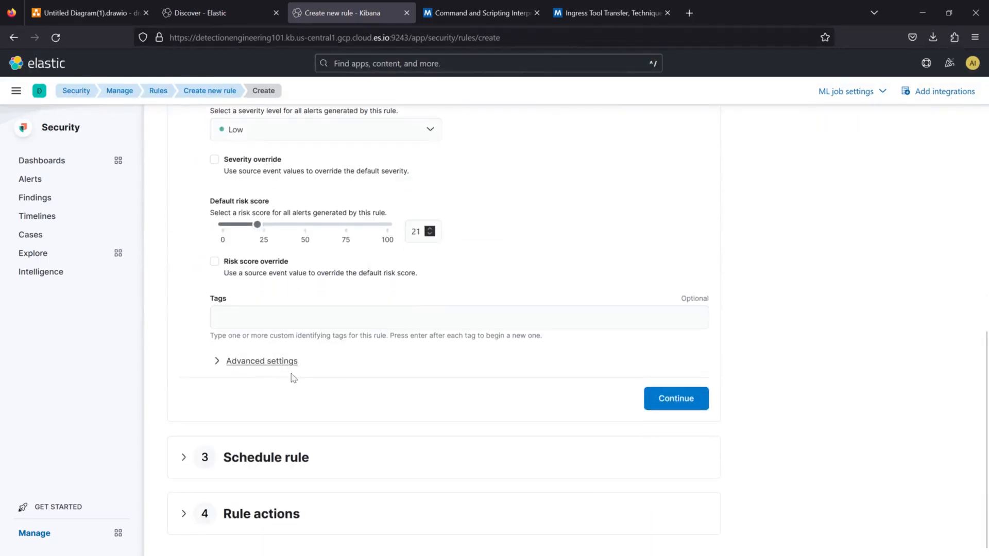
click(252, 362)
scroll(200, 367, down, 2)
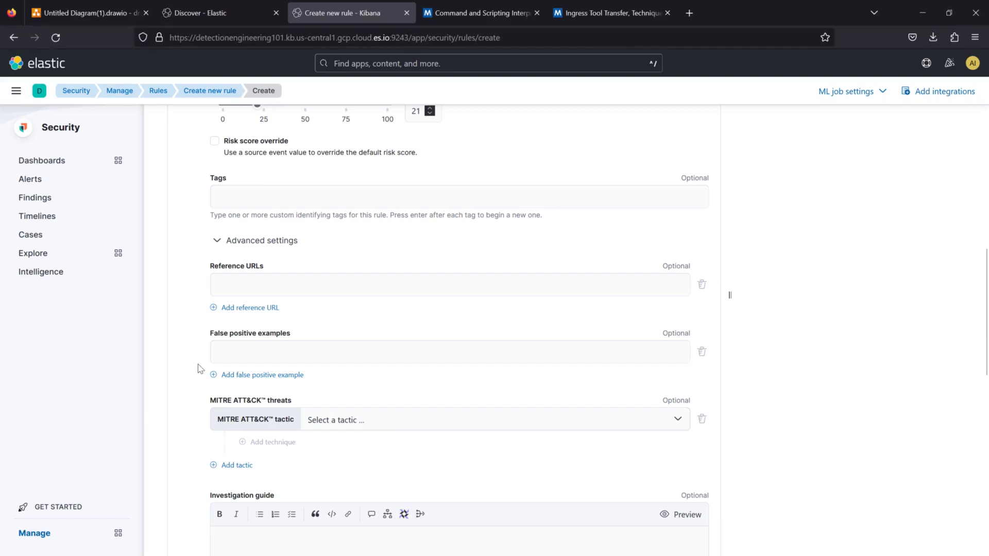
click(367, 420)
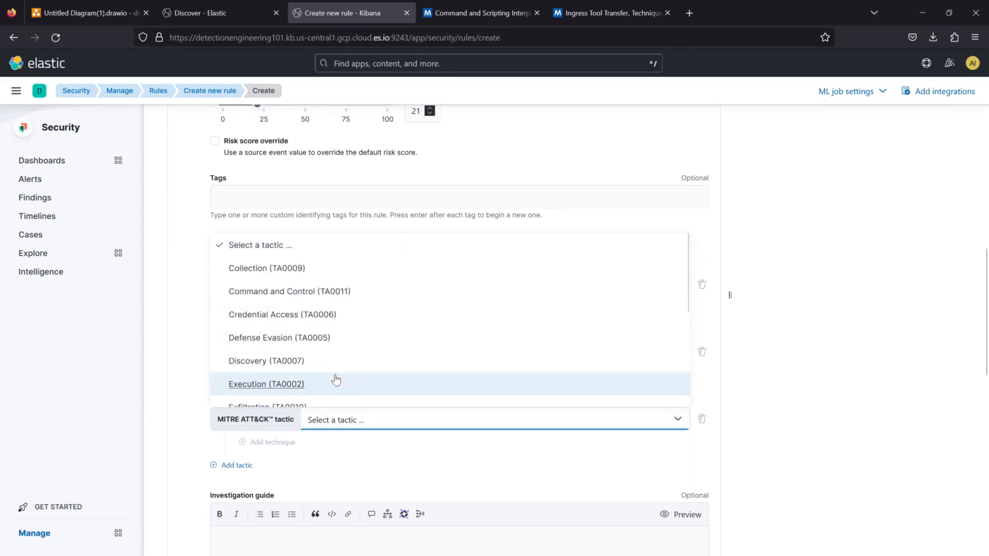
click(336, 383)
Add the technique Command and Scripting Interpreter (T1059) with the subtechnique PowerShell (T1059.001) to the Execution tactic
click(275, 443)
click(396, 449)
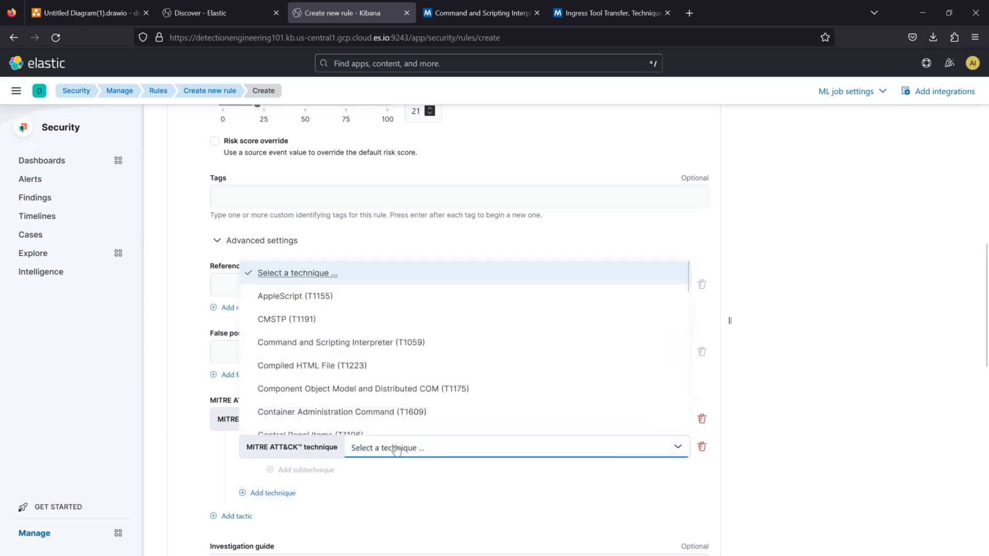
scroll(389, 376, down, 3)
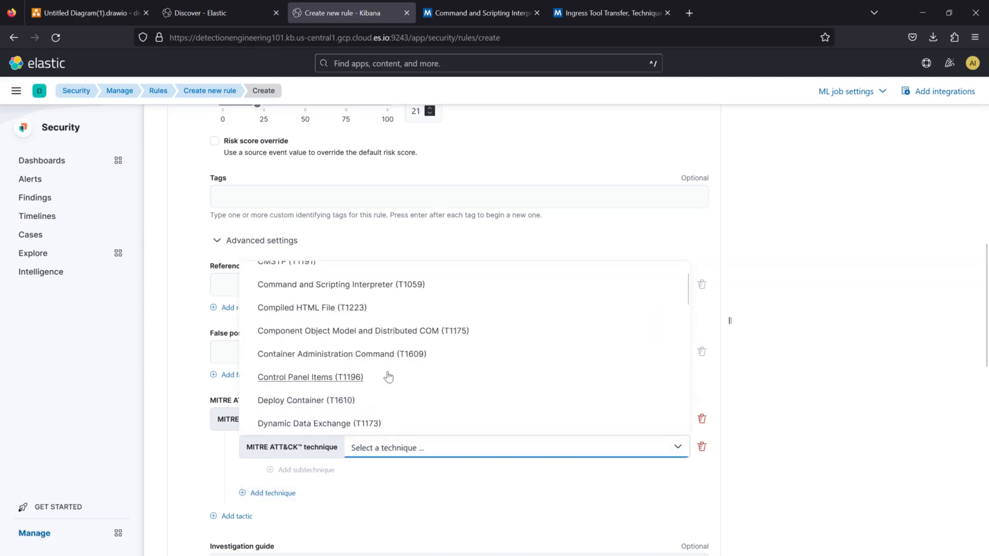
scroll(388, 377, up, 3)
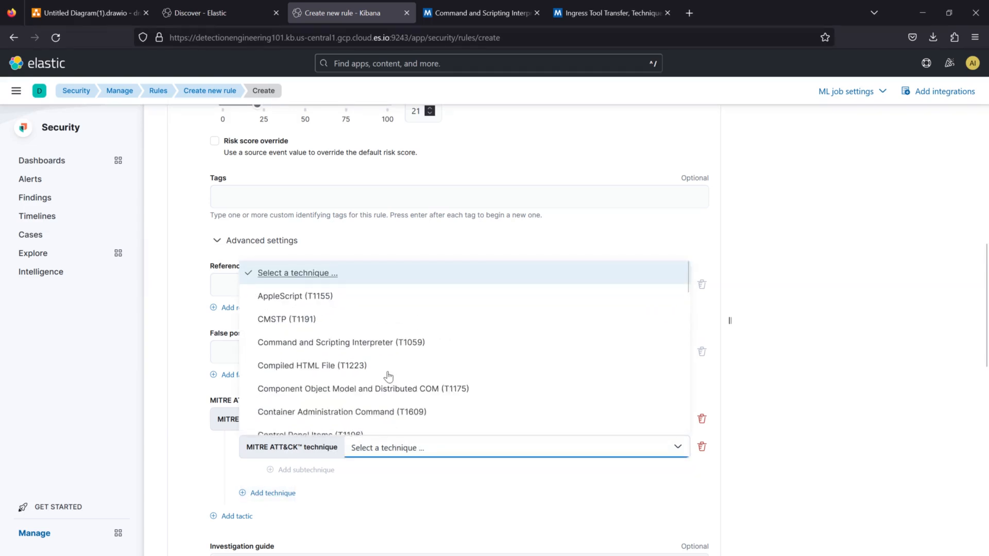
click(386, 343)
click(298, 469)
click(434, 476)
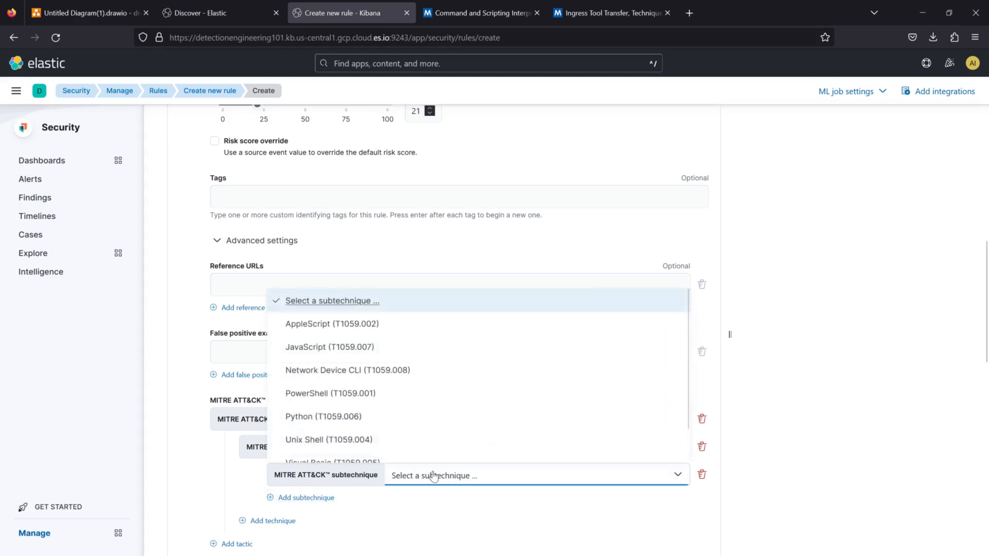
click(381, 393)
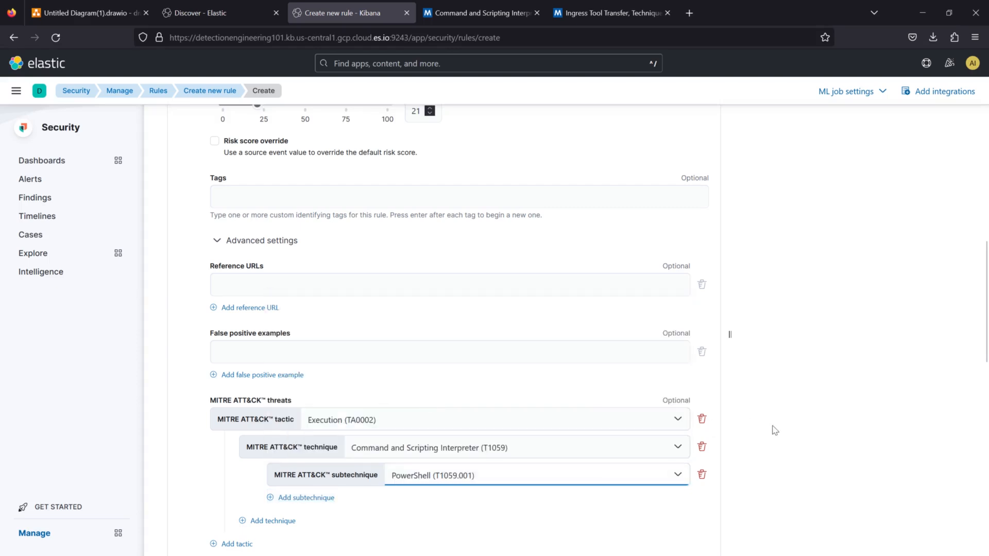
Complete the About section, set the additional look-back time to 5 minutes, and confirm the schedule
scroll(772, 429, down, 3)
scroll(772, 431, down, 9)
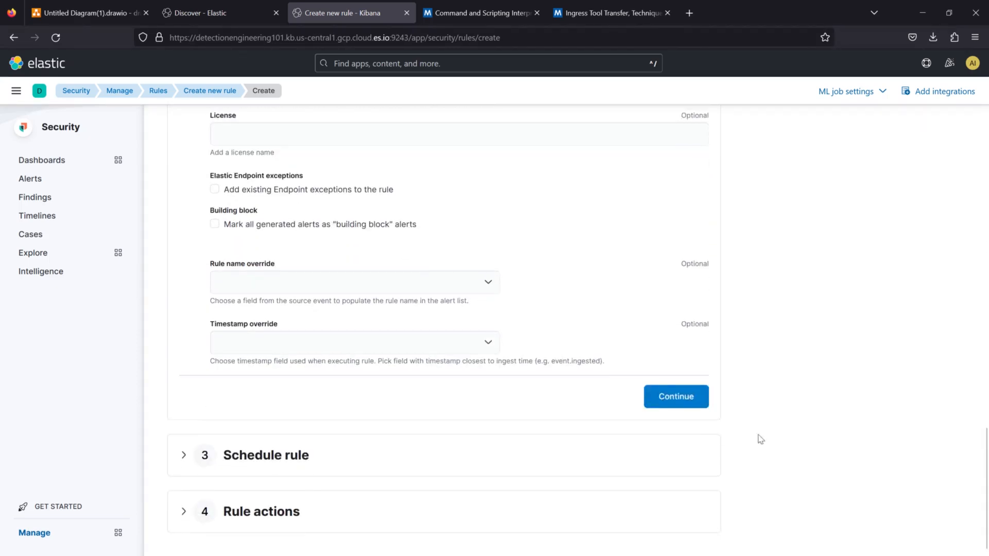
click(676, 396)
double_click(240, 394)
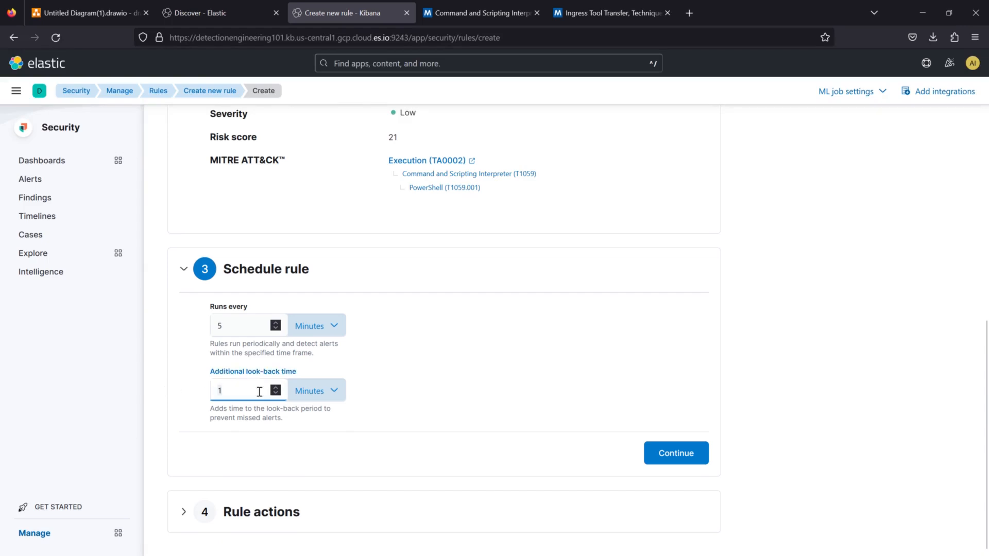
text(5)
click(227, 309)
click(660, 444)
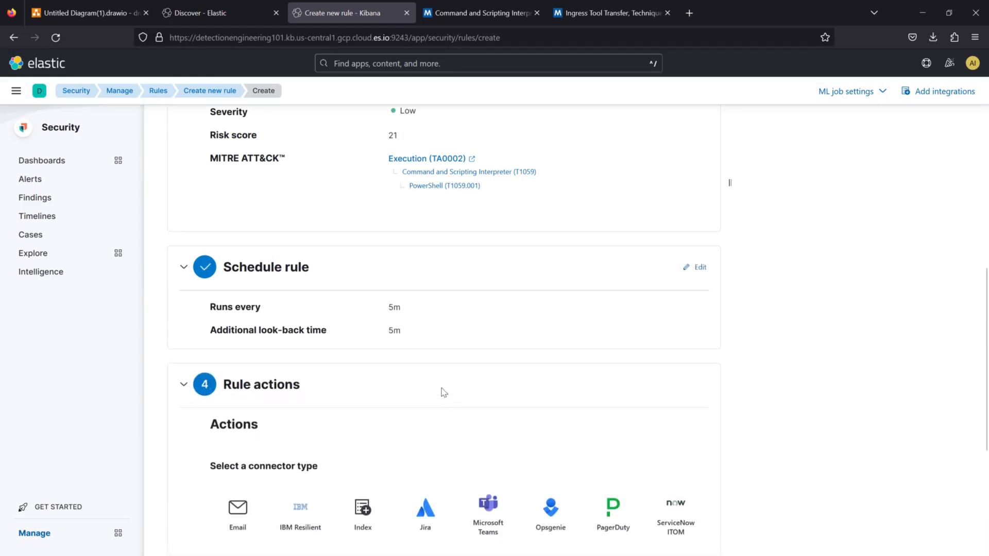
Preview the rule over the last 8 hours and examine the resulting alerts
scroll(441, 393, down, 4)
scroll(756, 444, up, 6)
scroll(757, 444, up, 5)
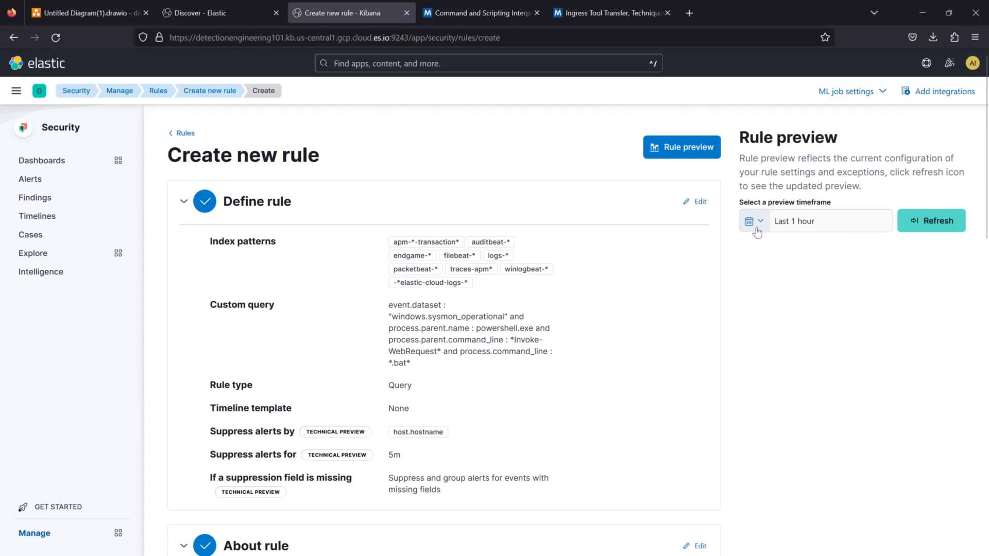
click(810, 221)
click(769, 263)
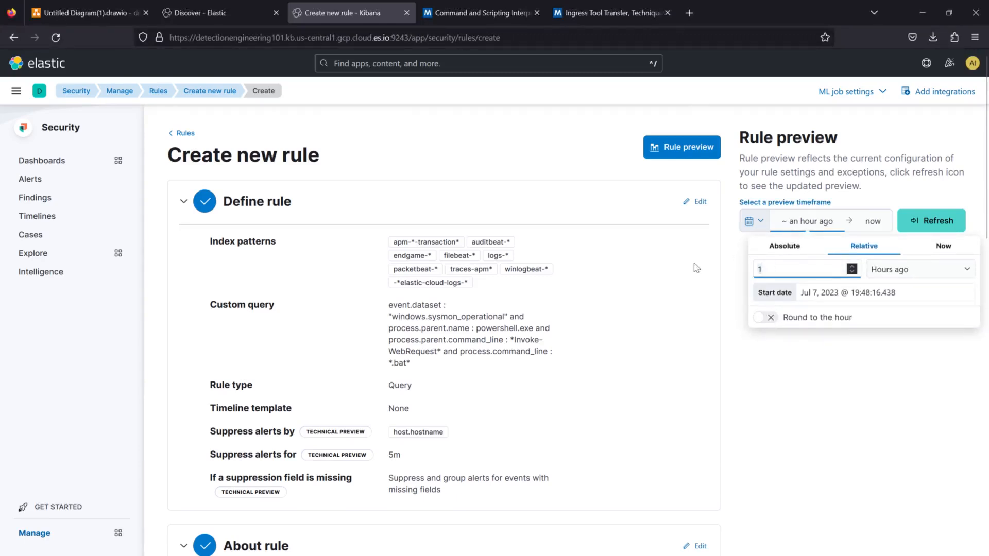
click(932, 231)
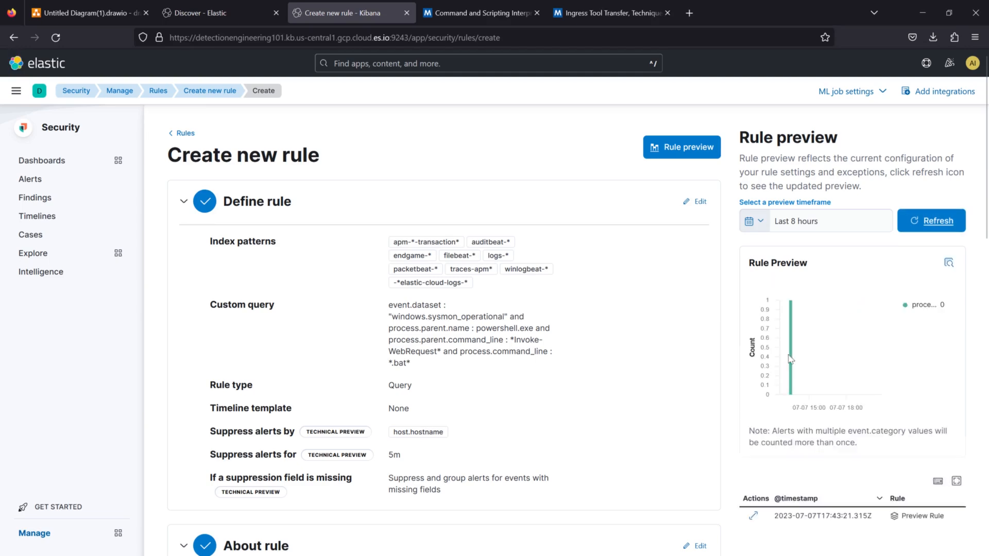
scroll(917, 359, down, 2)
scroll(917, 359, up, 2)
Create and enable the PowerShell Invoke-WebRequest rule, and go to the Security management page
middle_click(503, 126)
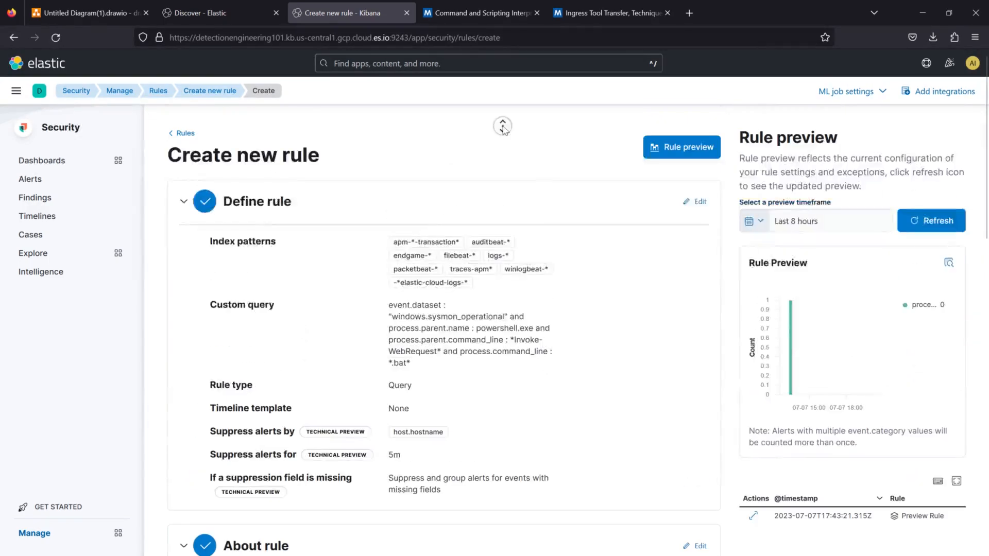
scroll(539, 410, down, 15)
click(678, 507)
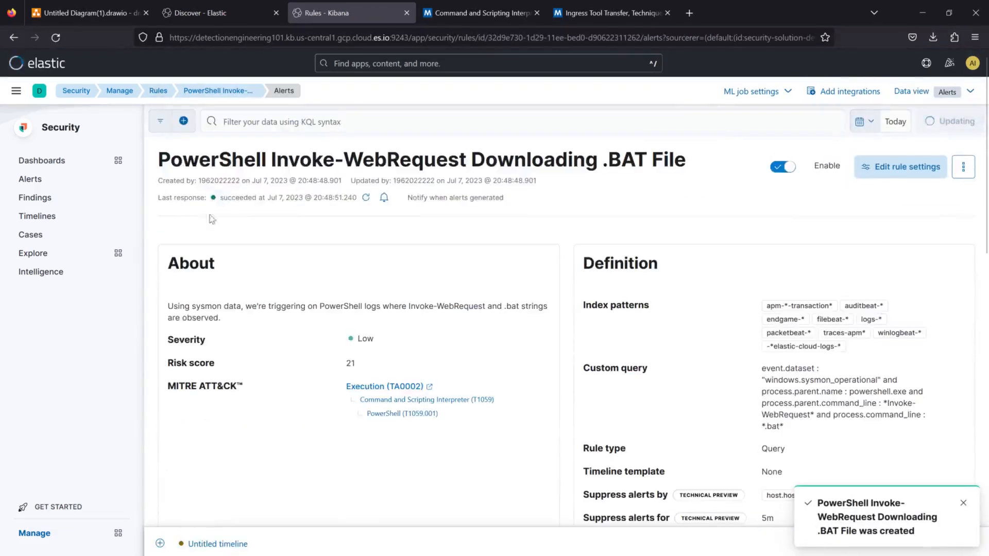
click(31, 534)
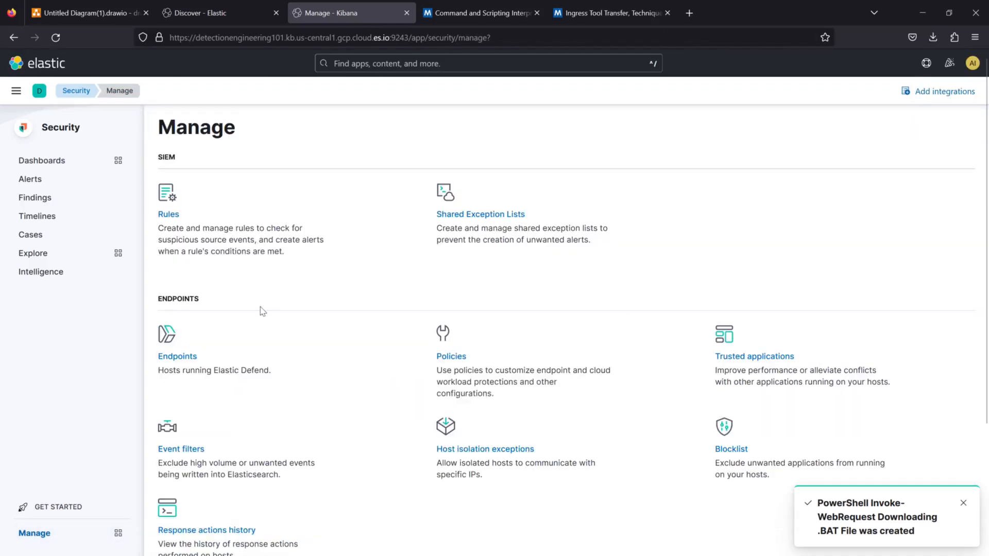
In Discover, search for event.dataset : "windows.sysmon_operational" and *powershell*
click(216, 13)
click(369, 140)
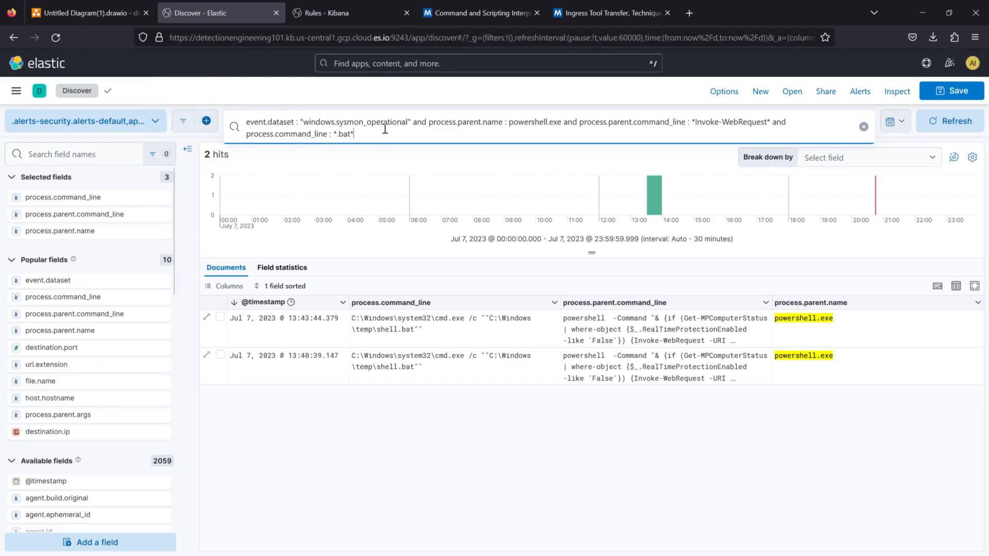
shift+click(413, 122)
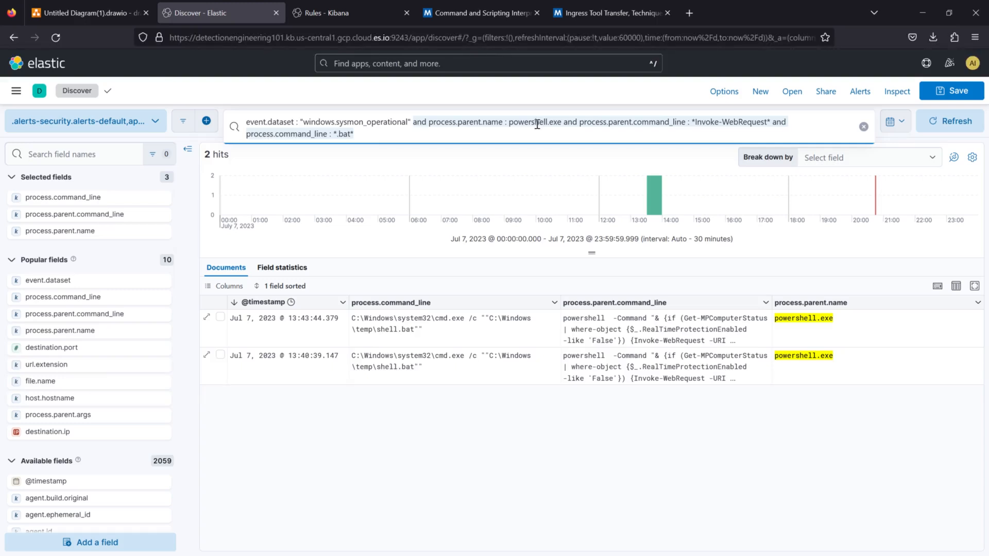
text(and "")
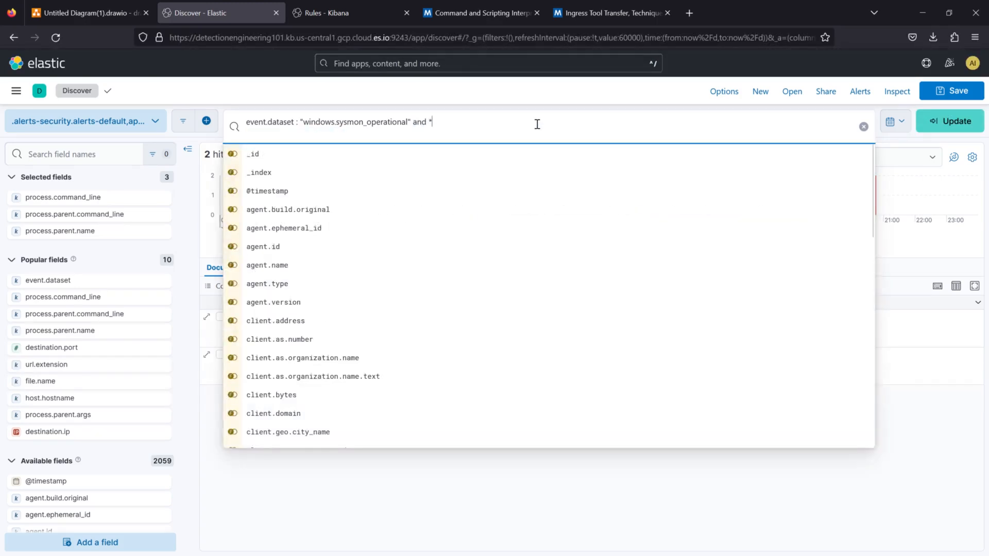
text(powershell*)
key(Return)
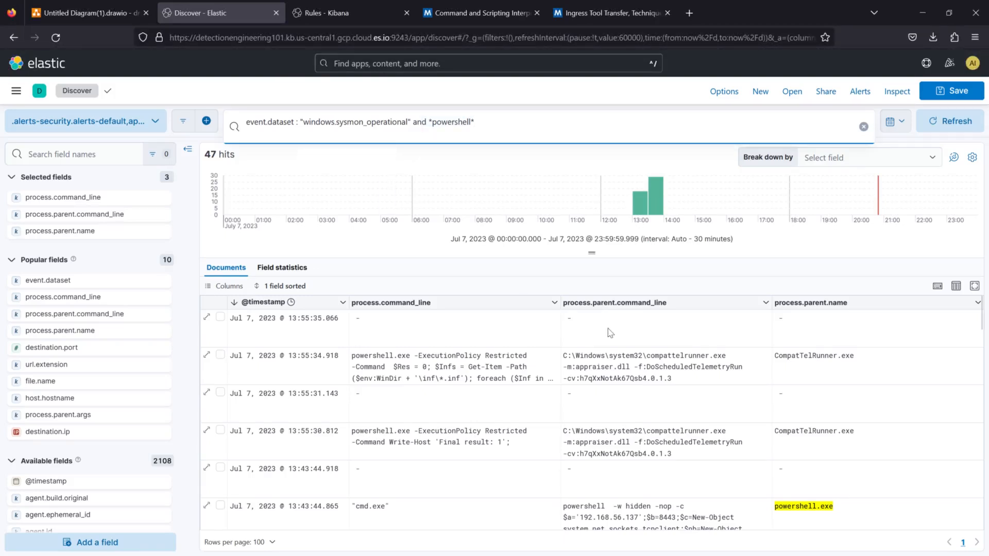
Expand the full parent command line of the 13:43:44.865 "cmd.exe" event and examine the PowerShell script, including its address and port variables
scroll(589, 422, down, 4)
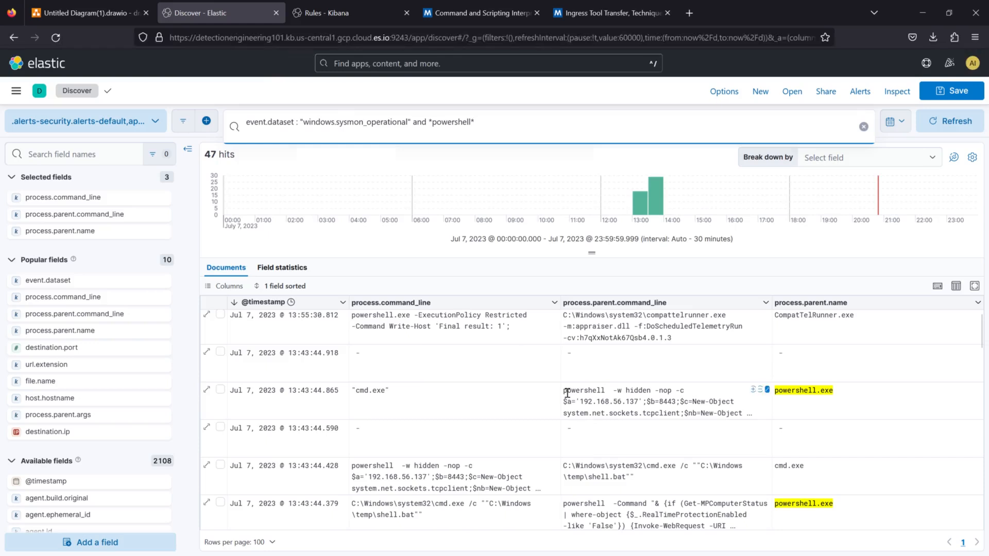
drag(564, 393, 639, 412)
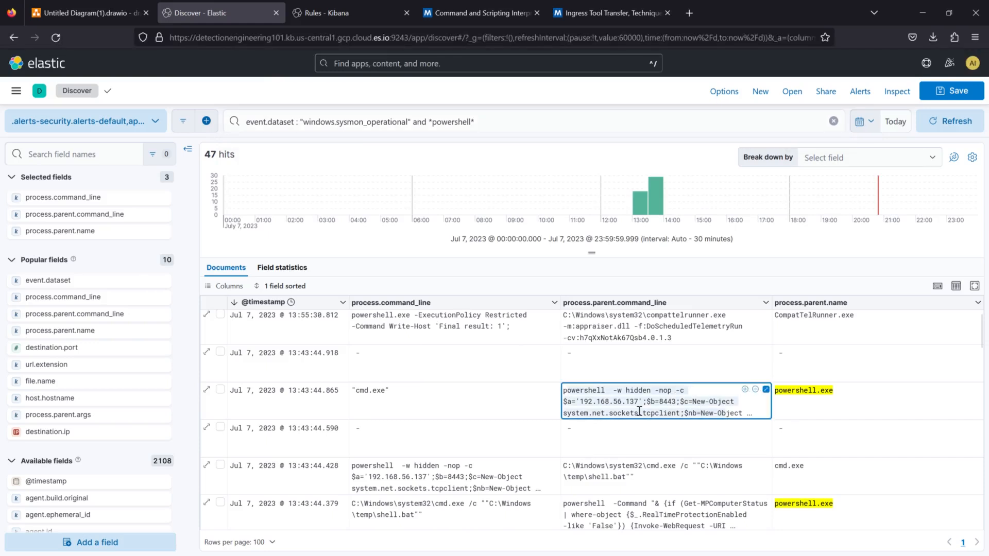
click(766, 390)
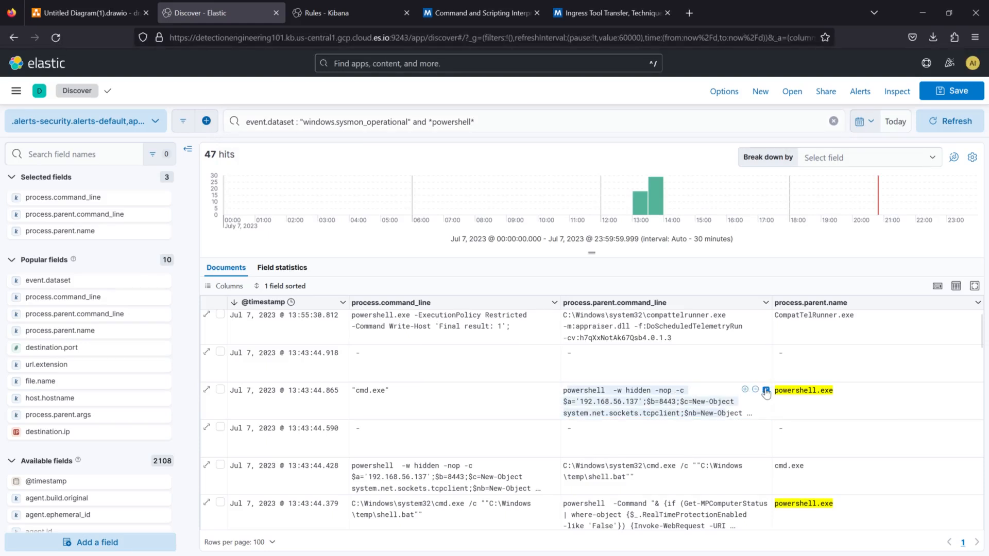
scroll(615, 360, down, 6)
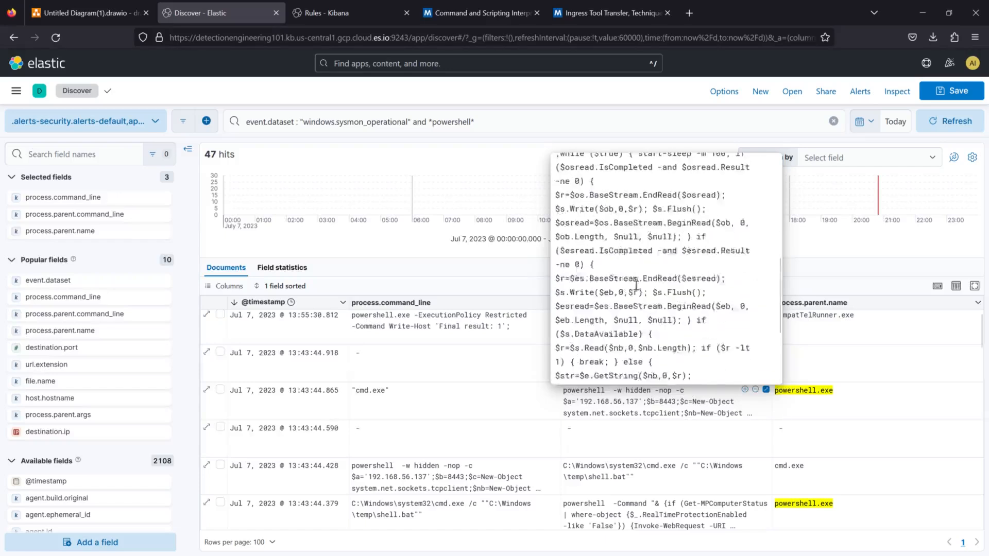
scroll(638, 306, up, 6)
drag(555, 165, 716, 315)
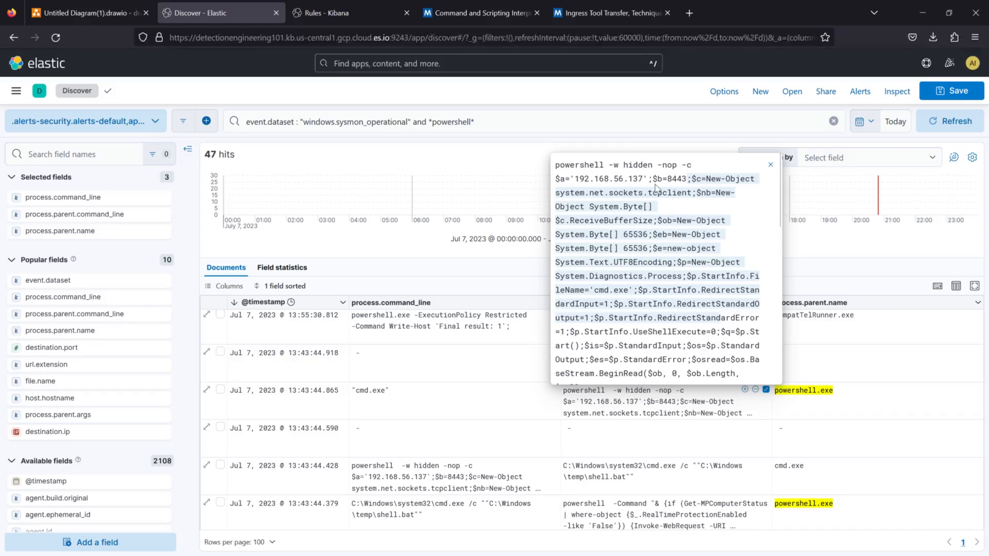
double_click(617, 180)
double_click(681, 180)
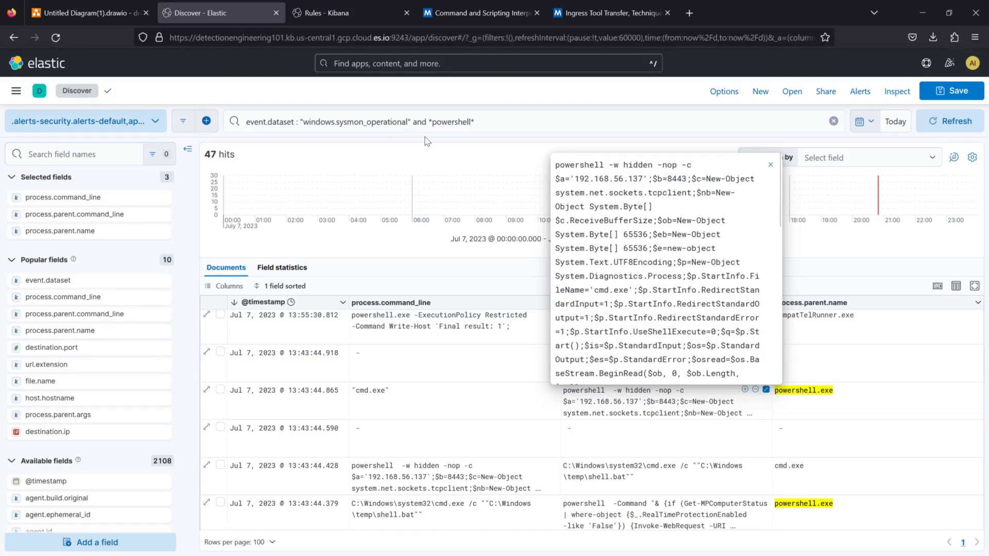
drag(640, 210, 721, 378)
click(667, 301)
scroll(664, 295, down, 4)
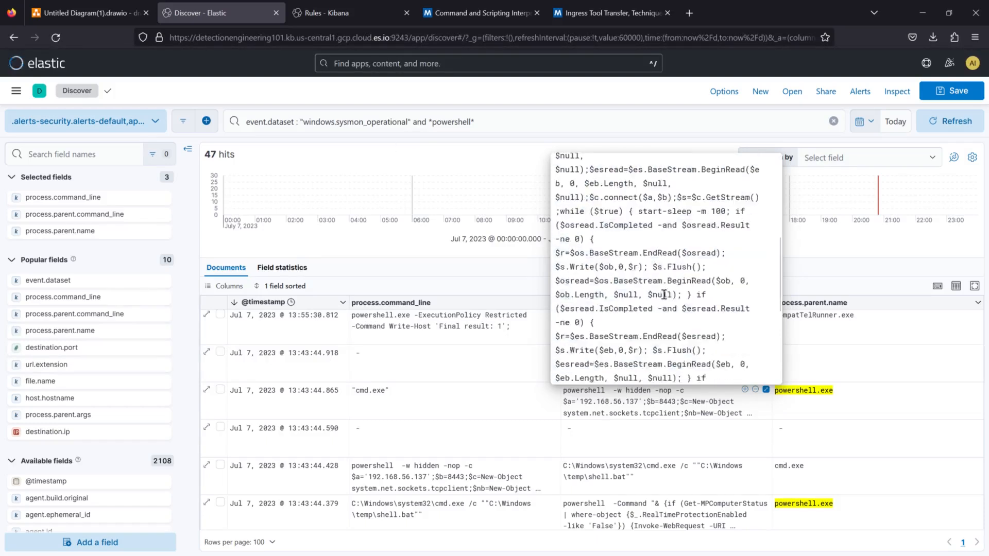
scroll(664, 294, up, 5)
Examine which opening part of the parent command line precedes the IP address, and check the event's process command line
click(571, 178)
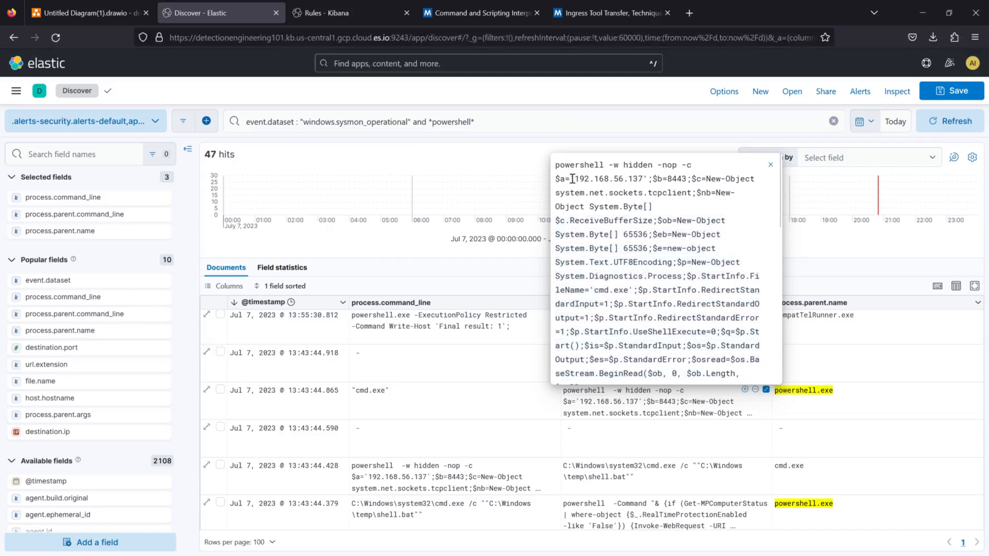
drag(556, 179, 555, 165)
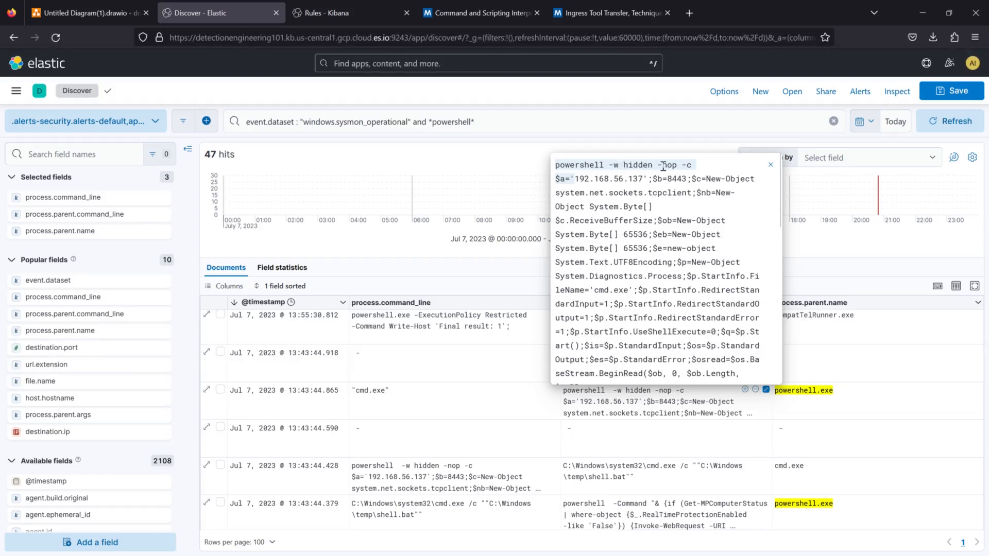
click(557, 177)
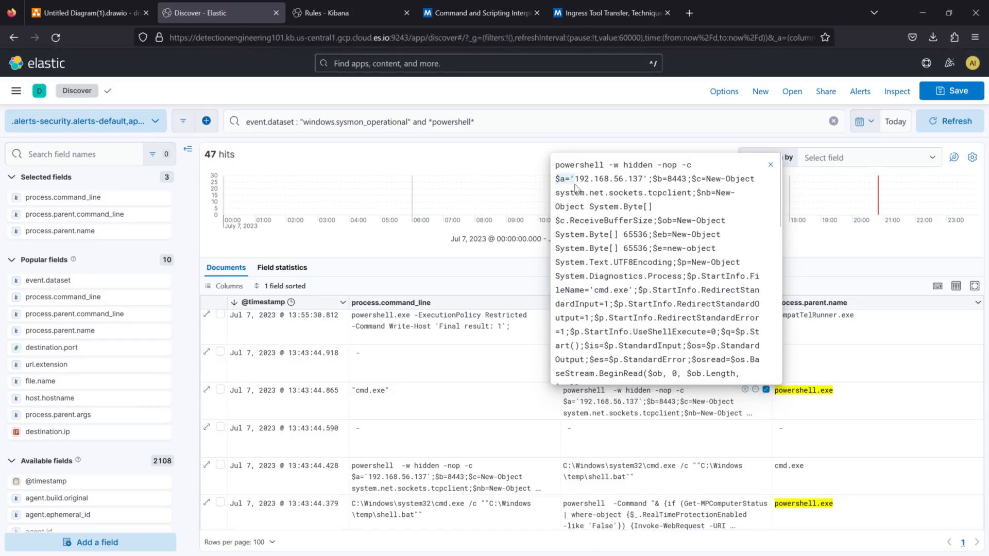
drag(573, 179, 644, 178)
click(644, 179)
drag(555, 165, 575, 179)
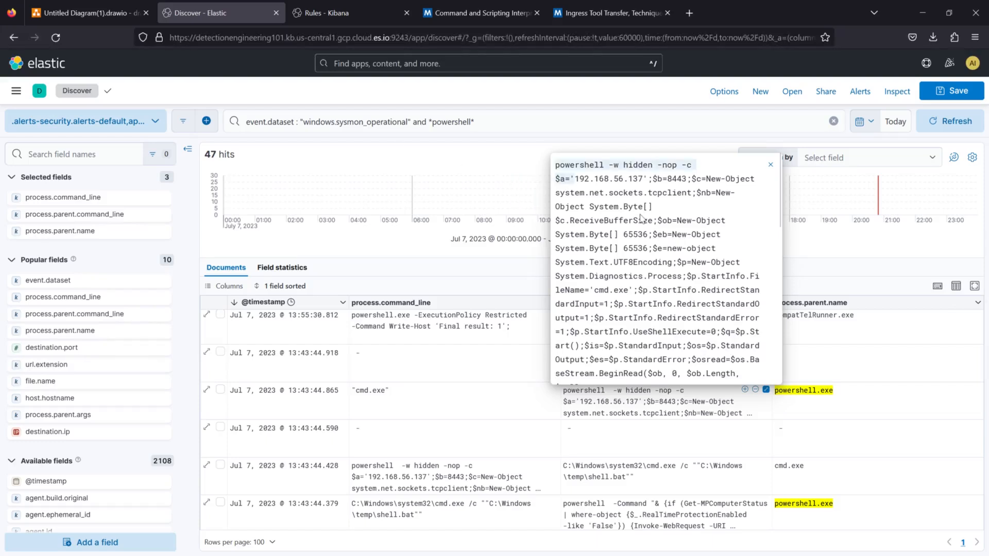
scroll(638, 289, down, 1)
scroll(638, 289, up, 1)
click(399, 396)
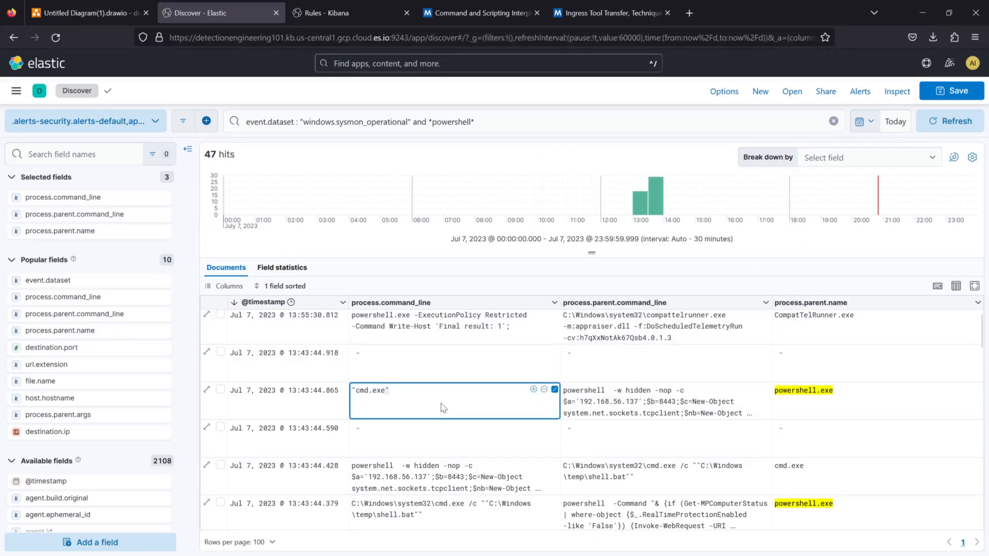
key(Up)
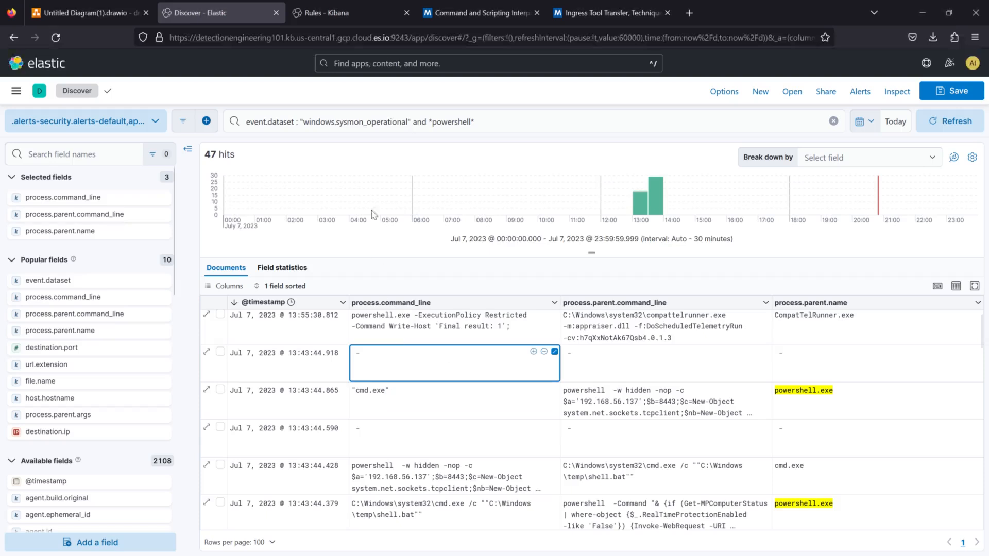
Replace the *powershell* condition with process.command_line: "\"cmd.exe\"" and message : "*powershell -w hidden -nop -c $a='*" and run the search
click(507, 121)
drag(474, 121, 429, 122)
text(i. process.command_line: "\"cmd.exe\"" and message : "*powershell -w hidden -nop -c $a='*")
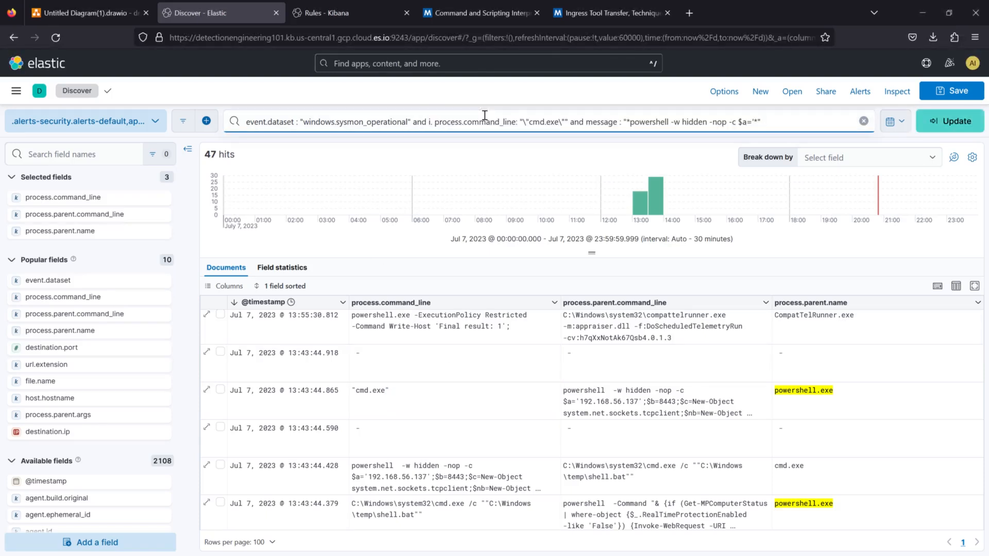
click(436, 128)
key(BackSpace)
key(BackSpace)
key(BackSpace)
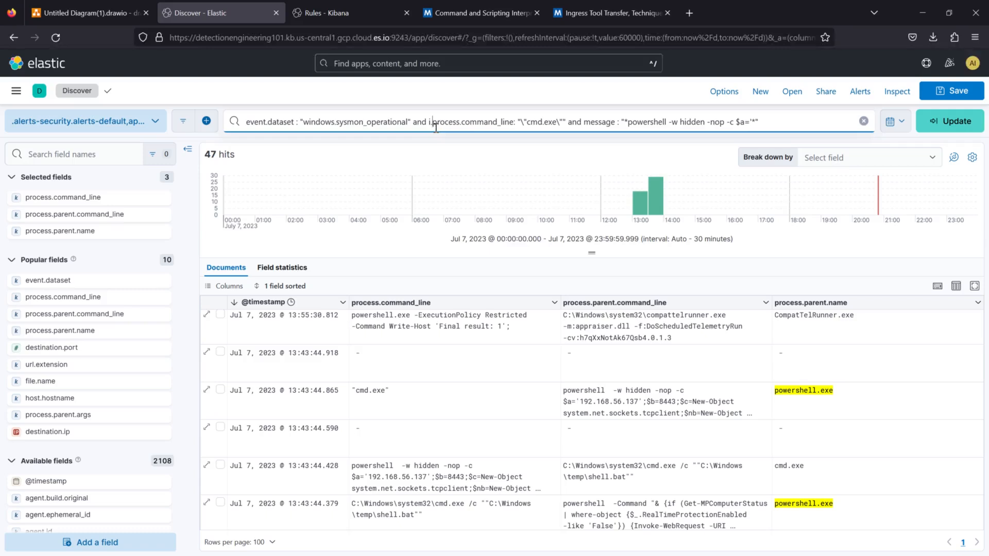
key(Return)
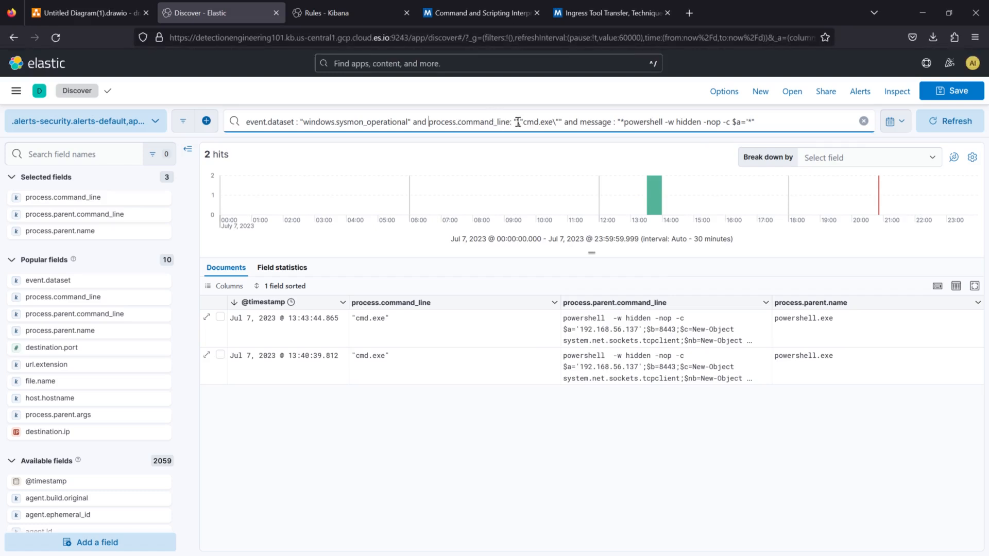
Review the escaped quotes around cmd.exe and the message condition in the query
drag(514, 122, 561, 119)
click(524, 124)
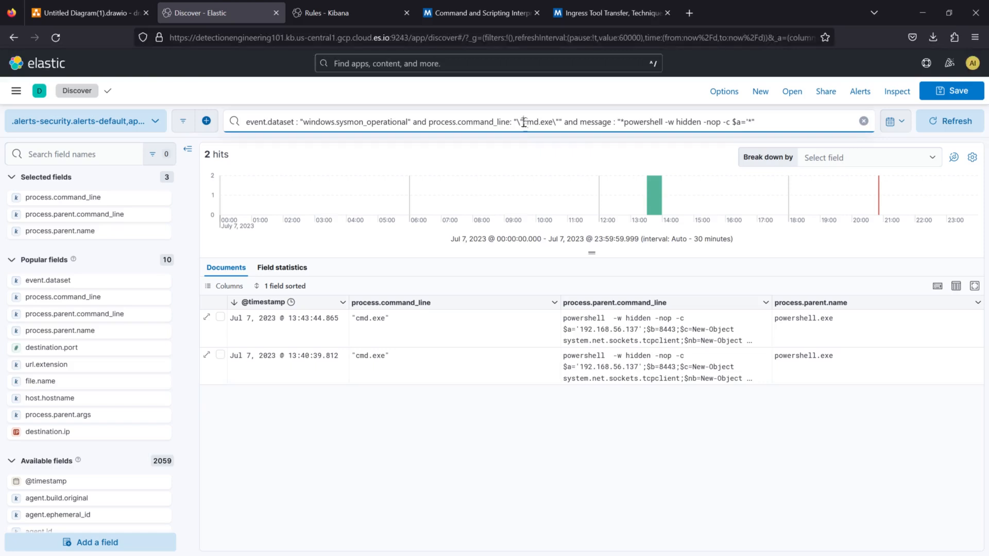
key(BackSpace)
click(454, 427)
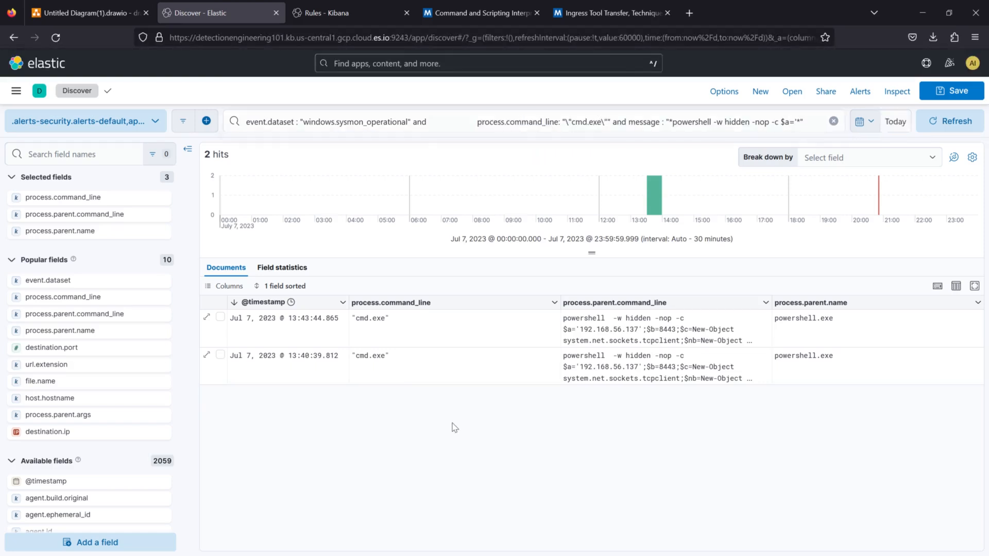
click(638, 126)
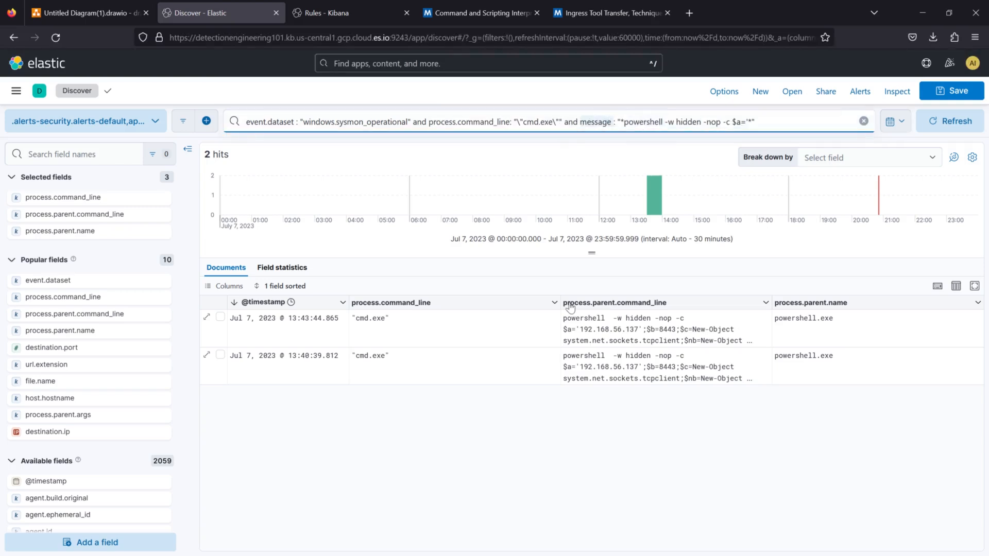
Open the details of the 13:43:44.865 event and examine the full process.parent.command_line field
click(207, 317)
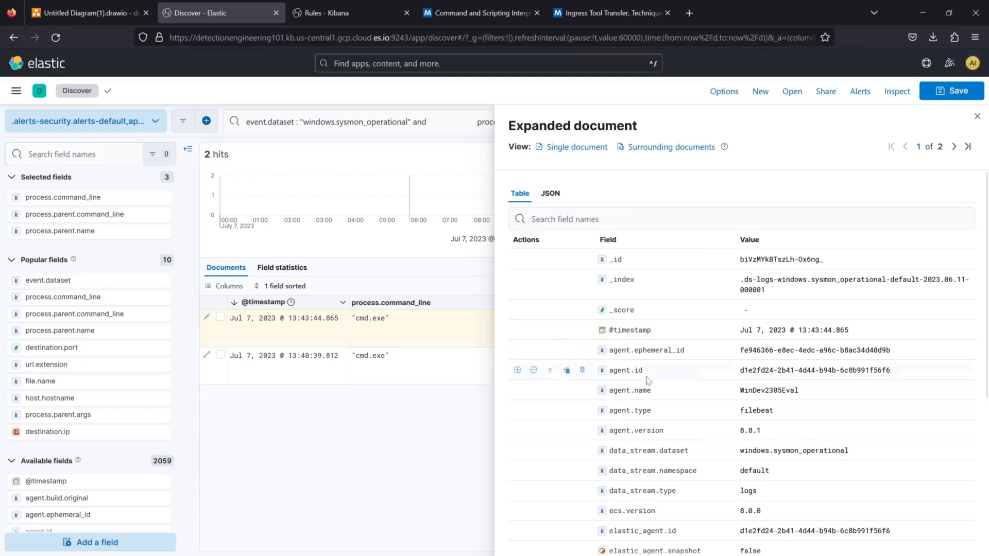
scroll(644, 381, down, 4)
scroll(666, 406, down, 6)
scroll(667, 406, down, 3)
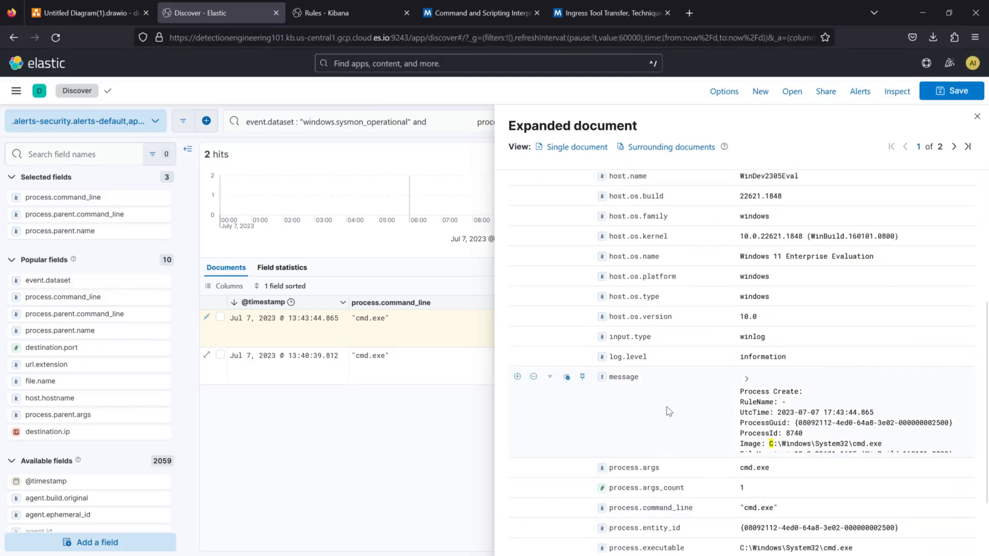
click(941, 537)
scroll(704, 450, up, 6)
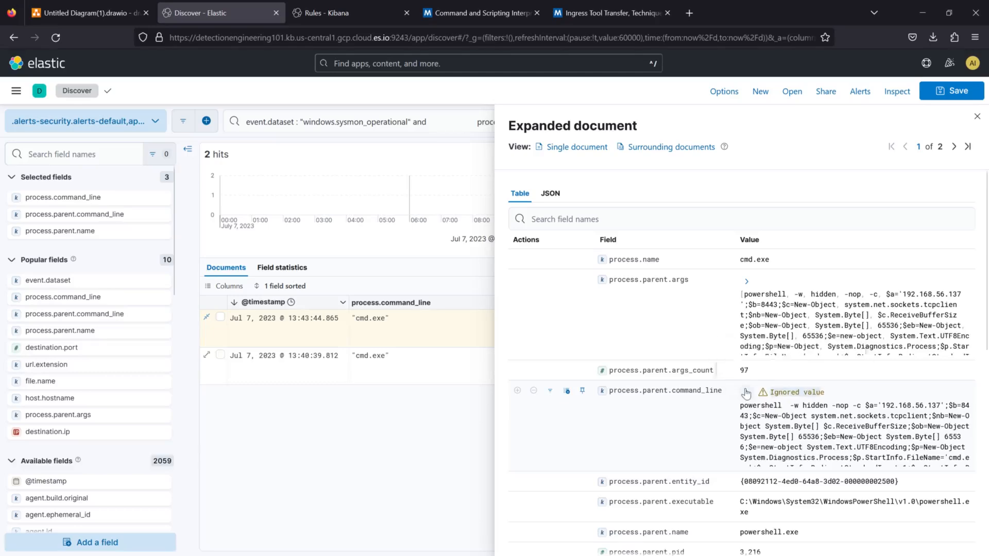
click(746, 392)
scroll(855, 425, down, 3)
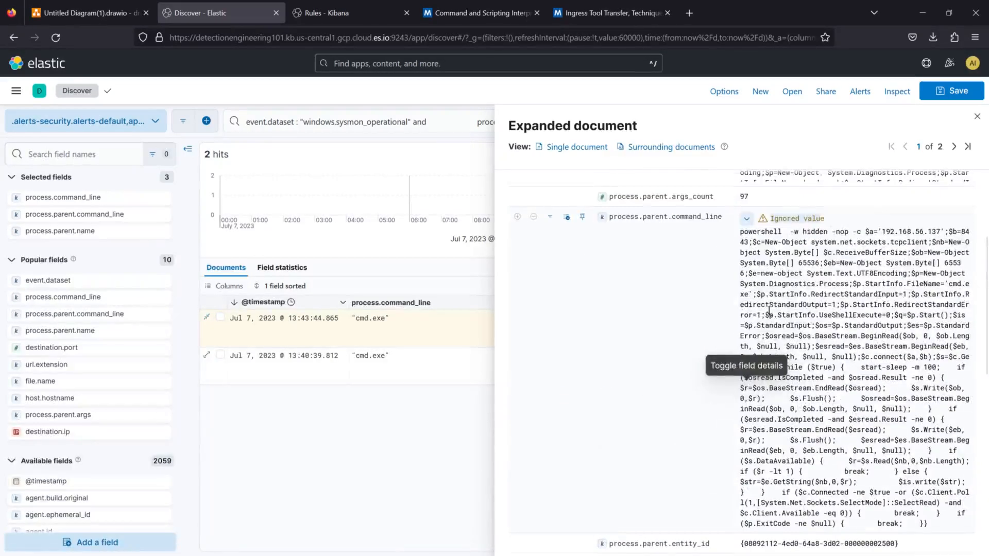
mouse_move(786, 221)
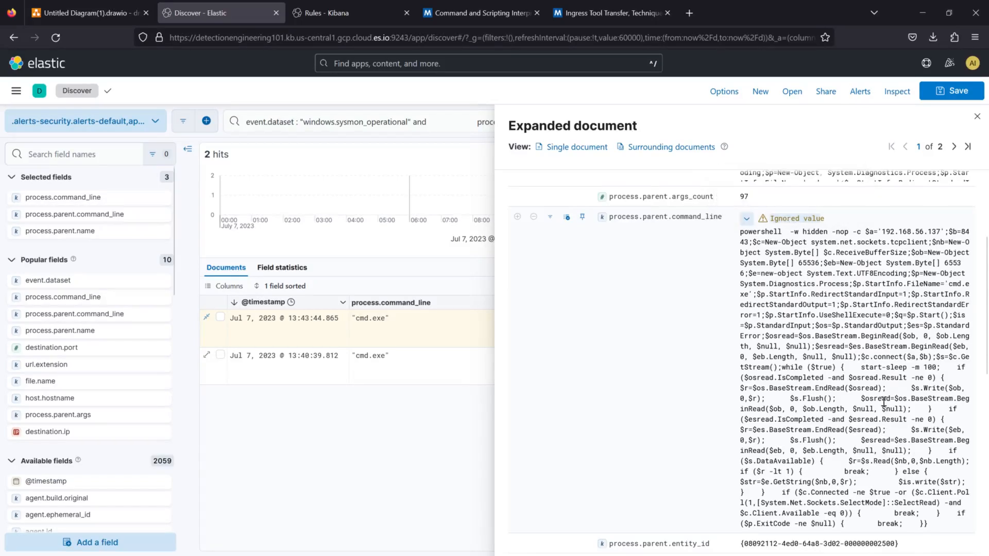
scroll(883, 401, up, 4)
scroll(720, 420, down, 7)
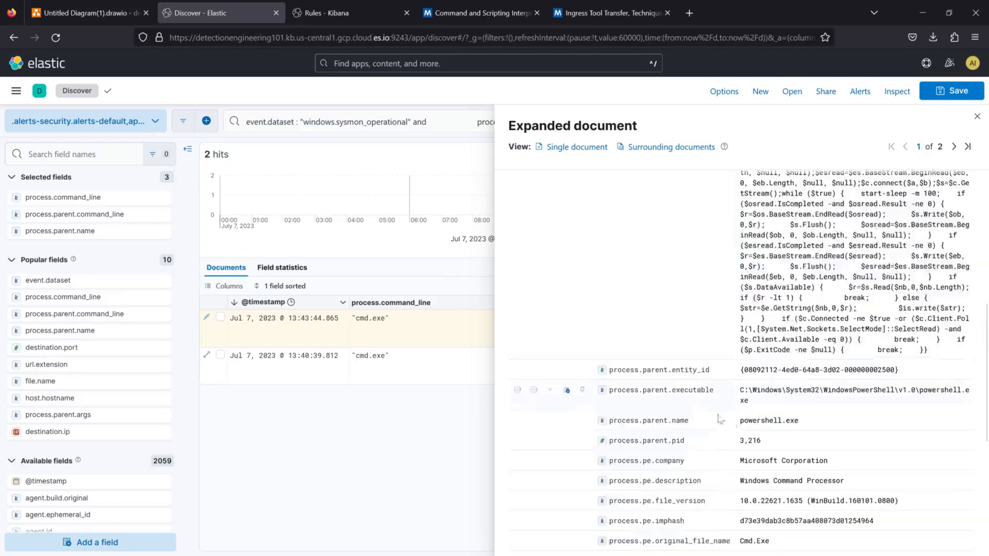
Expand the event's message field, examine its ParentCommandLine text, and close the event details
scroll(770, 441, down, 5)
click(912, 534)
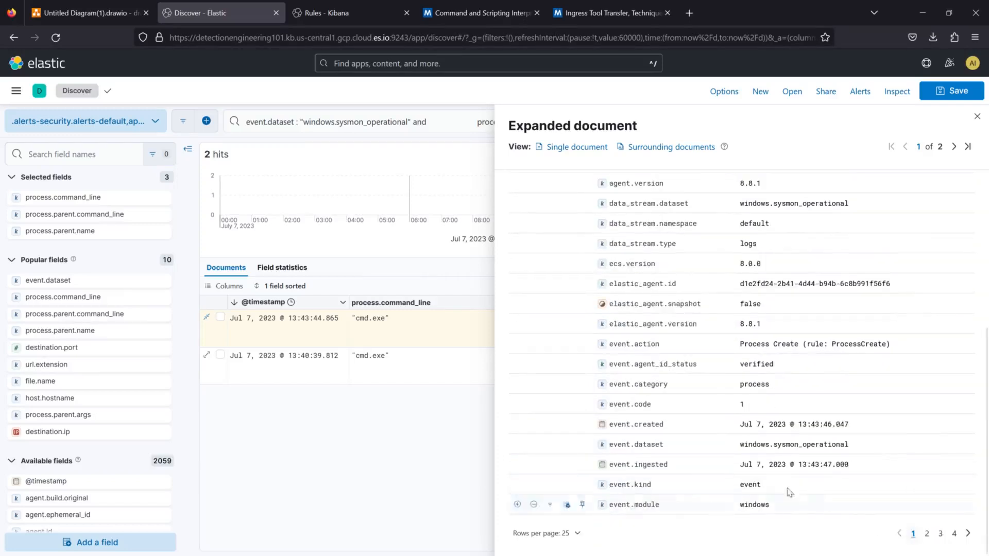
scroll(750, 456, up, 2)
scroll(750, 457, down, 3)
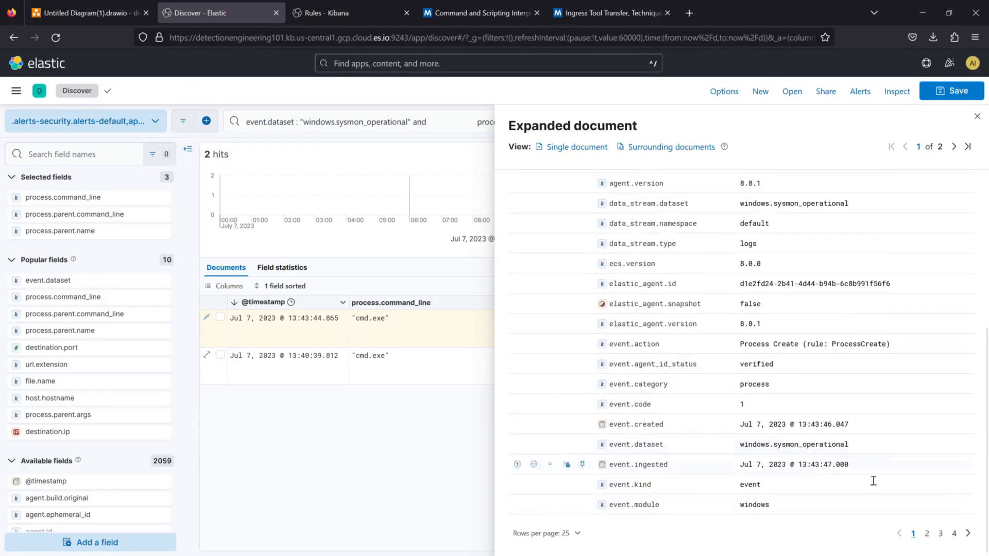
click(925, 534)
click(746, 364)
scroll(829, 373, down, 2)
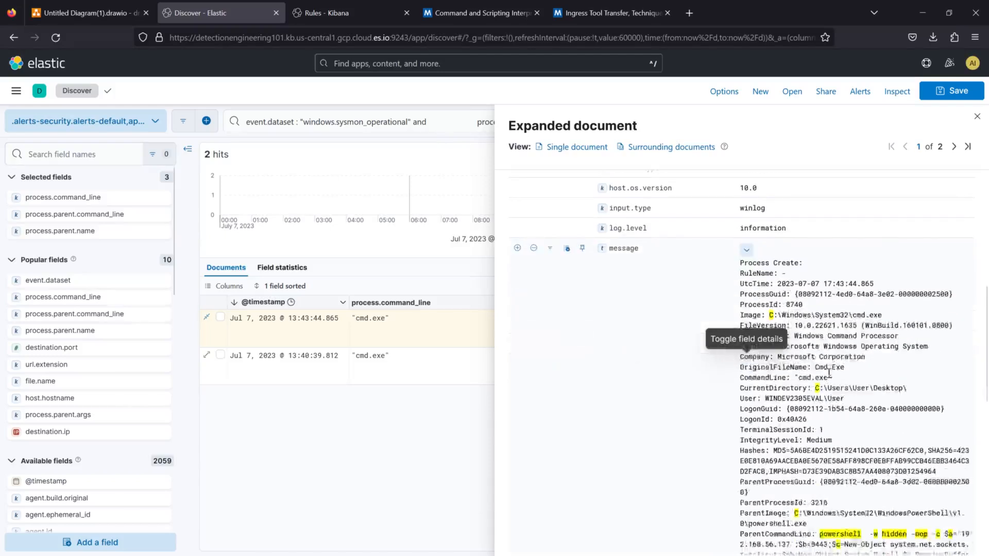
scroll(830, 374, down, 3)
scroll(829, 374, up, 3)
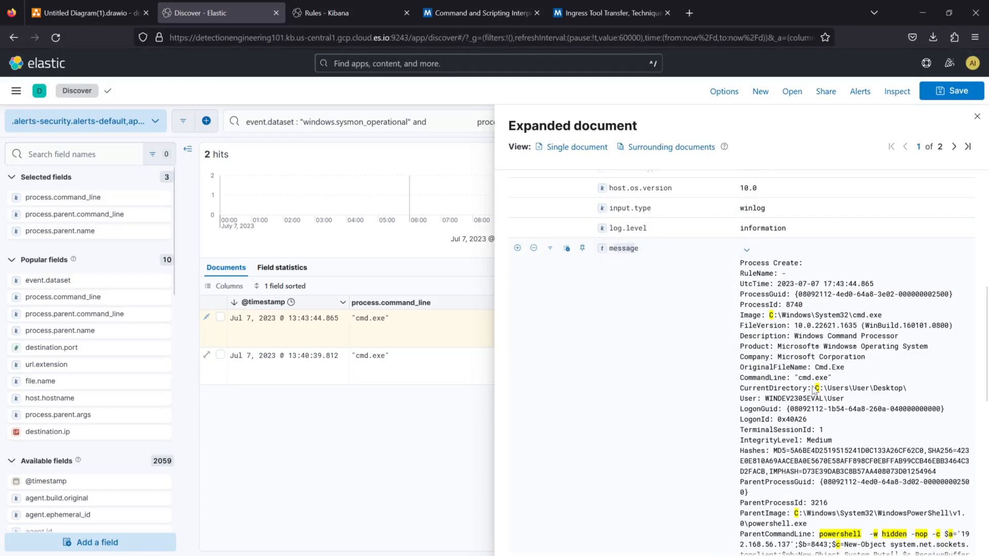
scroll(824, 378, down, 3)
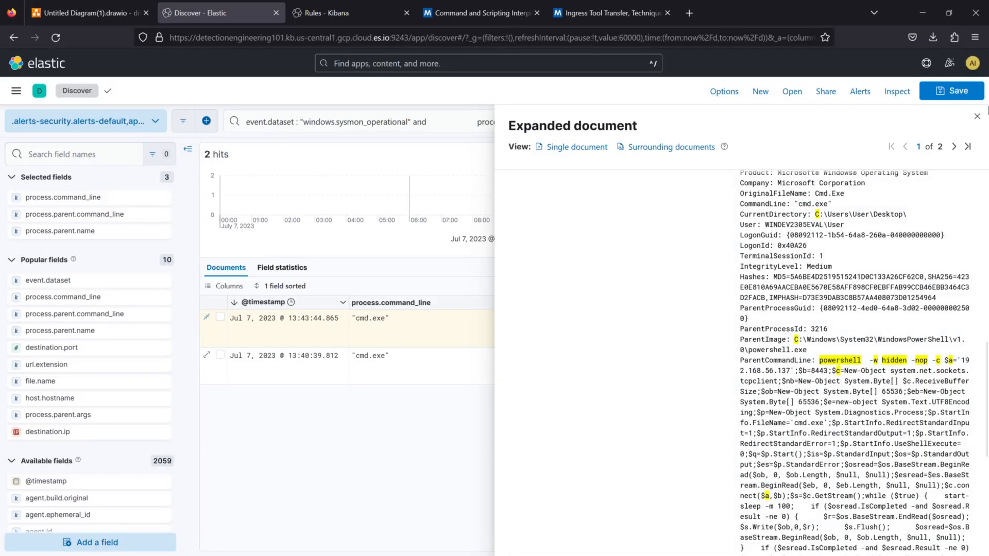
click(978, 115)
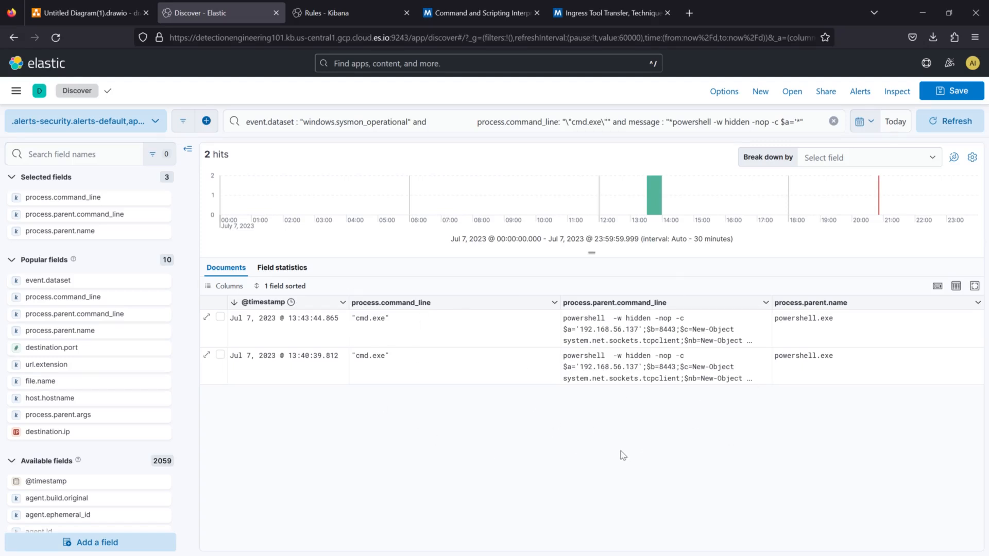
Create a custom query rule with Discover's query: event.dataset : "windows.sysmon_operational" and process.command_line: "\"cmd.exe\"" and message : "*powershell -w hidden -nop -c $a='*"
key(ctrl+Tab)
click(922, 138)
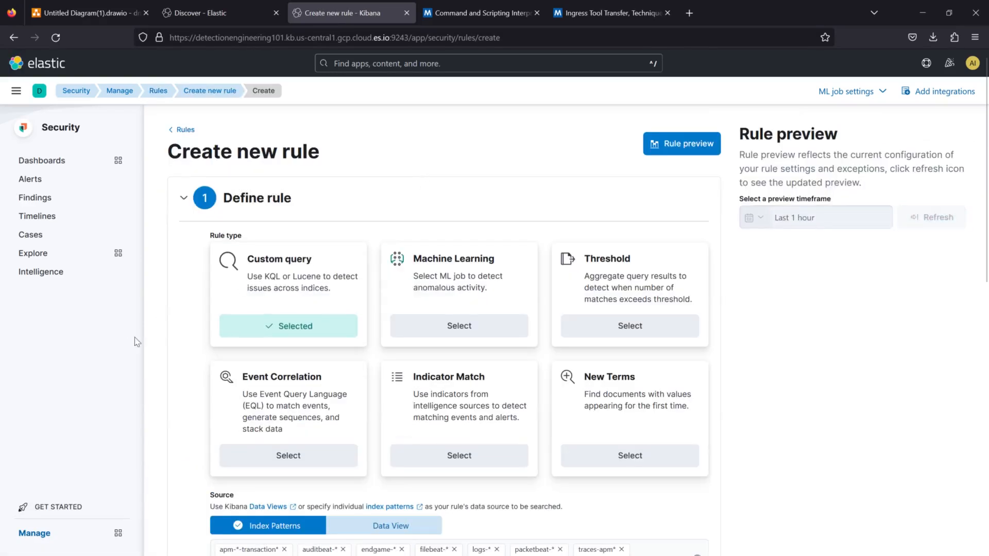
scroll(166, 331, down, 5)
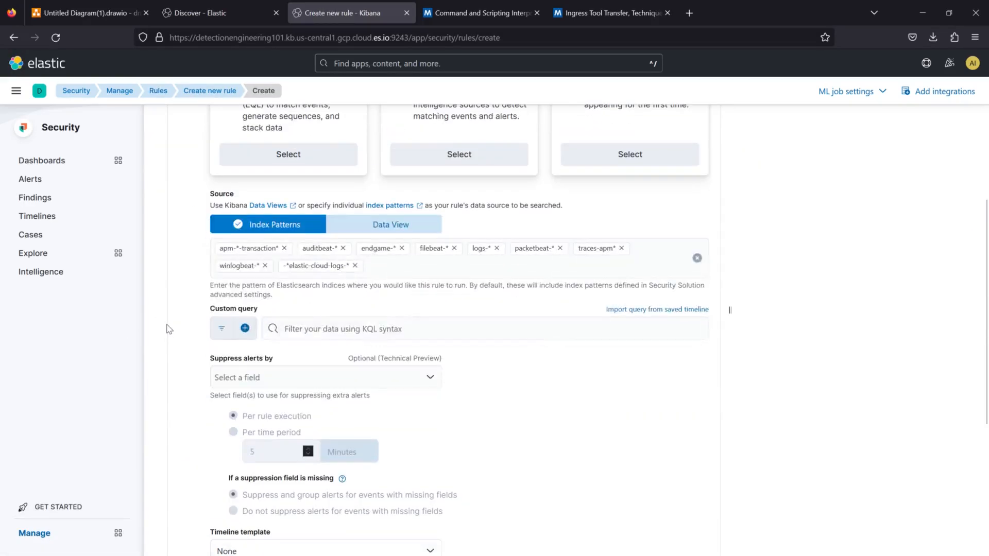
click(255, 15)
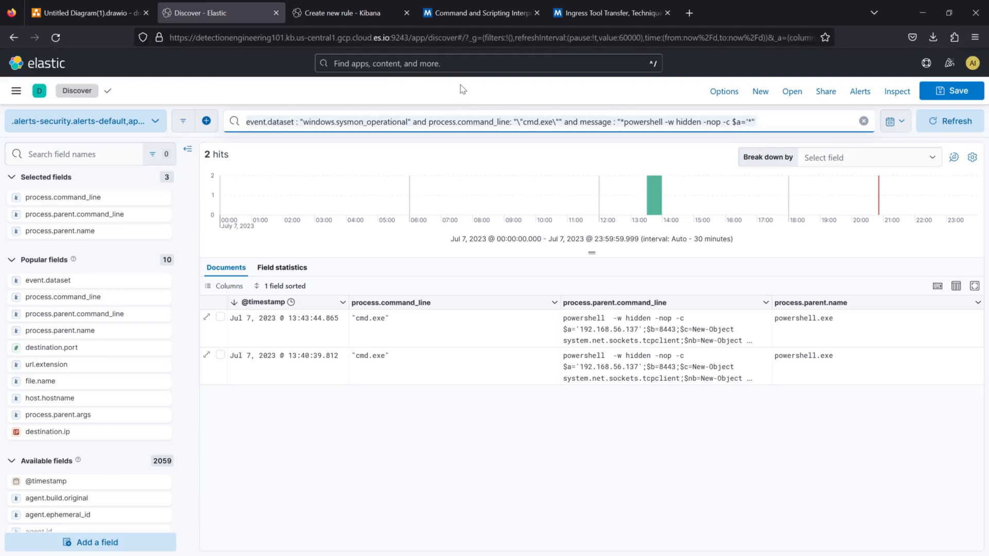
click(354, 8)
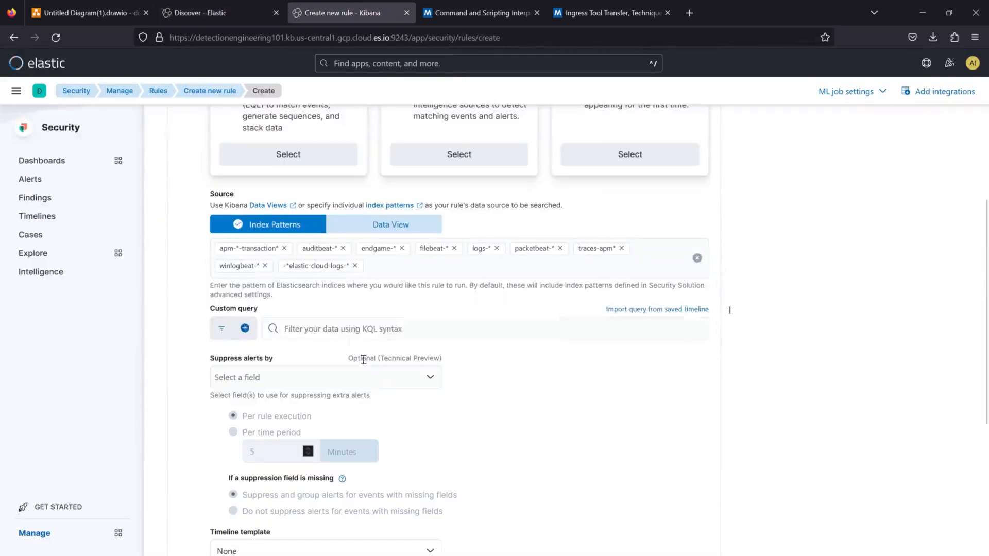
click(335, 329)
text(event.dataset: "windows.sysmon_operational" and process.command_line: "\"cmd.exe\"" and message : "*powershell -w hidden -nop -c $a='*")
click(585, 371)
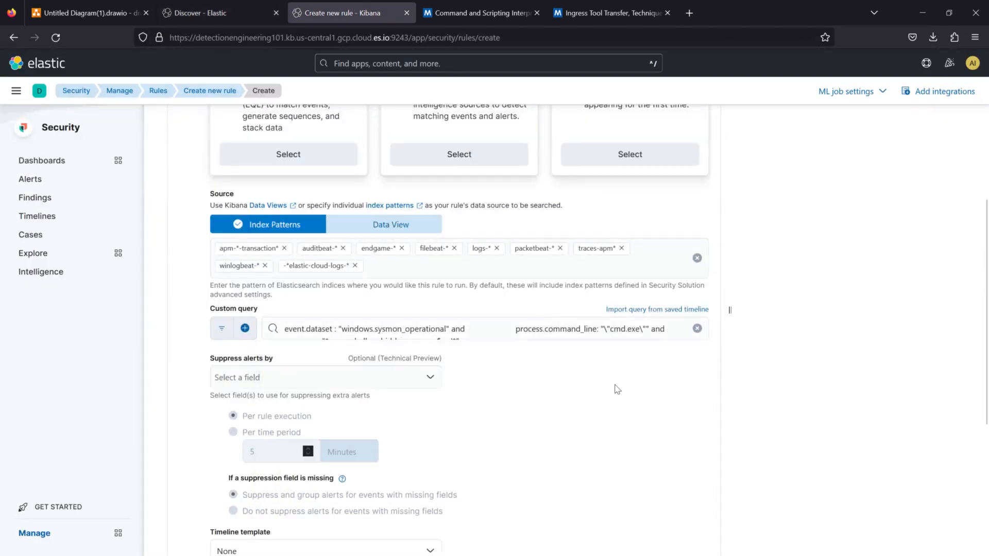
Suppress the rule's alerts by host.hostname per time period of 5 minutes
click(384, 377)
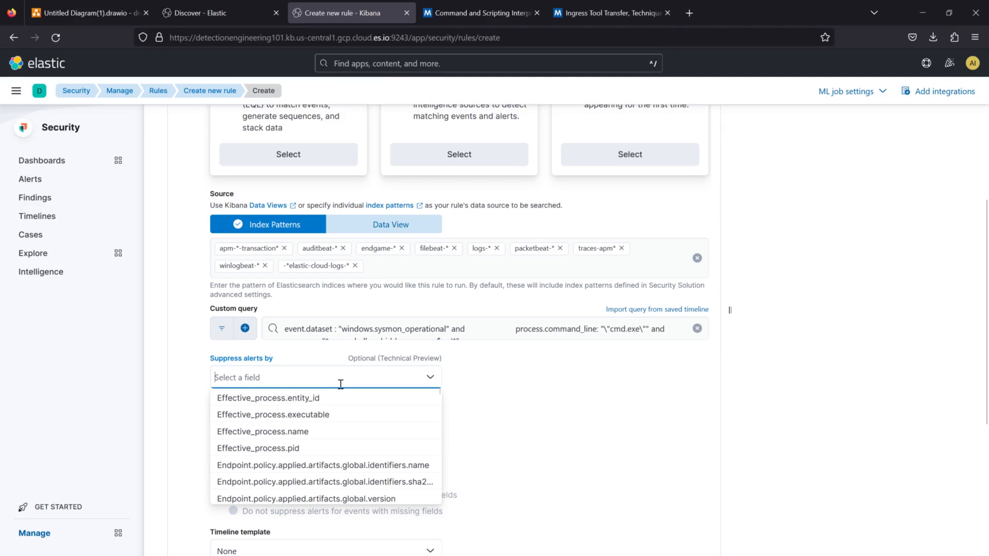
text(host.host)
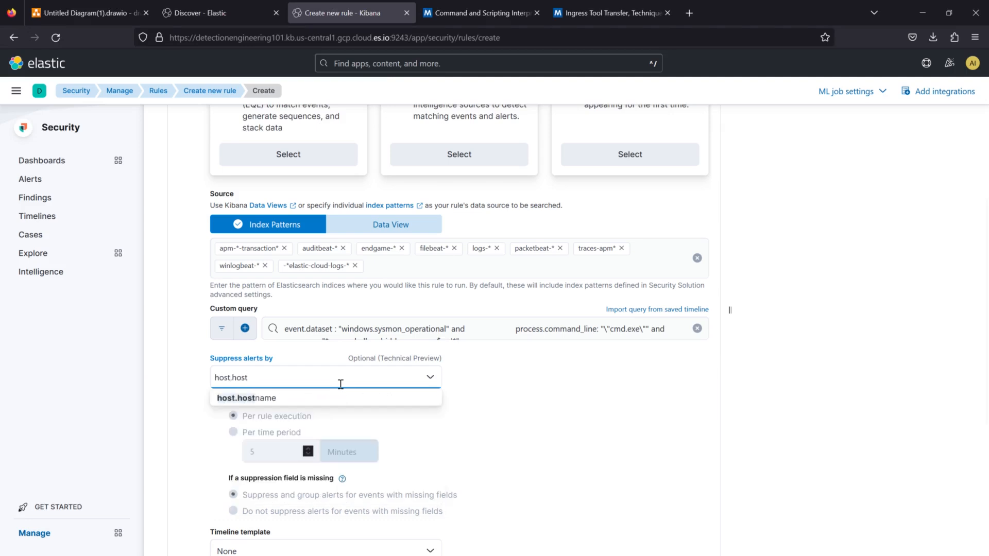
click(342, 398)
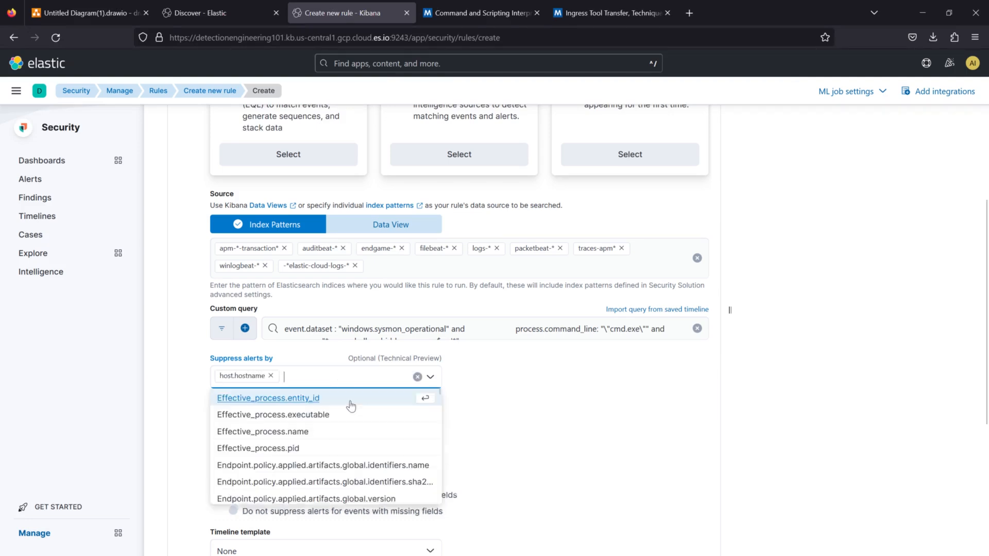
click(513, 431)
click(283, 437)
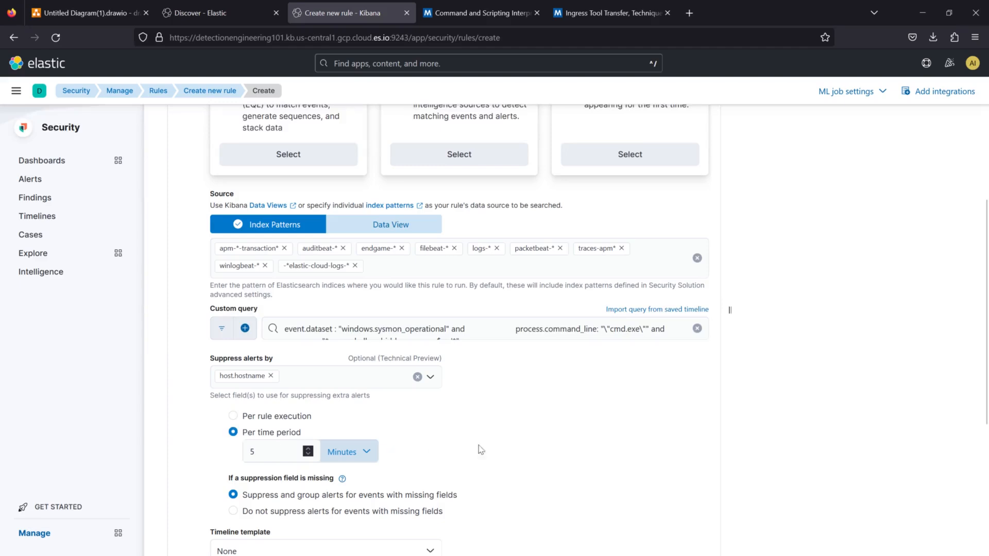
Complete the rule definition and name the rule "Potential MSF PowerShell Payload Observed"
scroll(477, 448, down, 4)
click(677, 422)
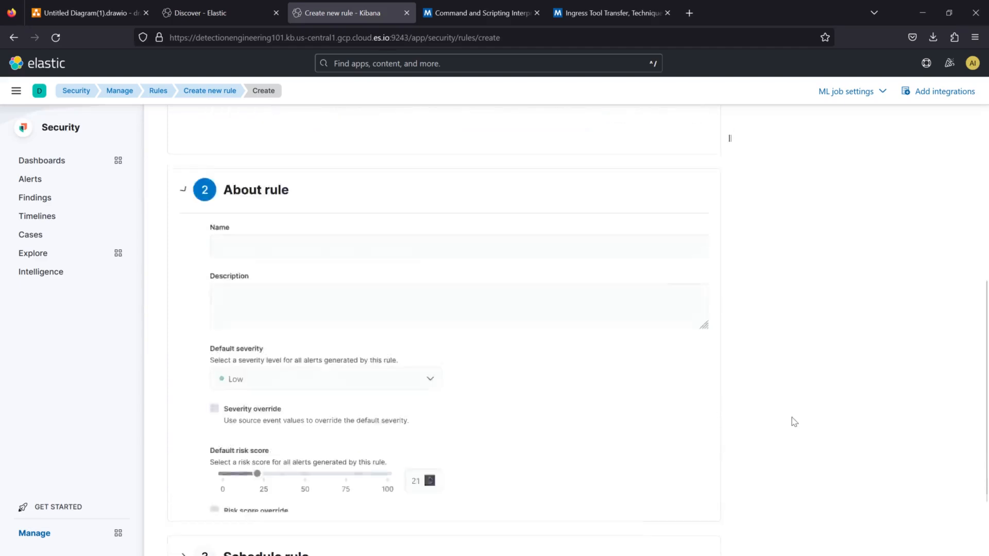
click(278, 259)
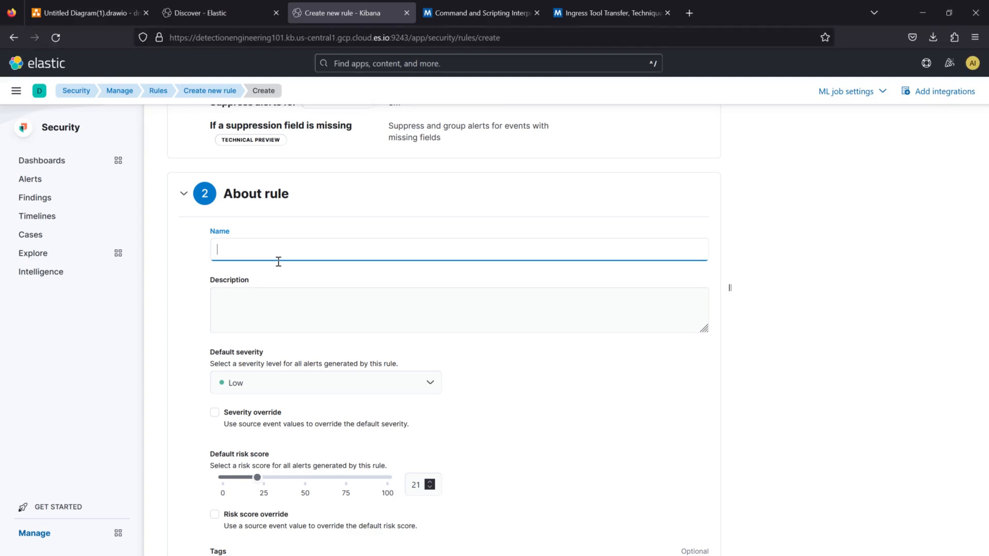
text(Potential MSF PowerShell Payload Observ)
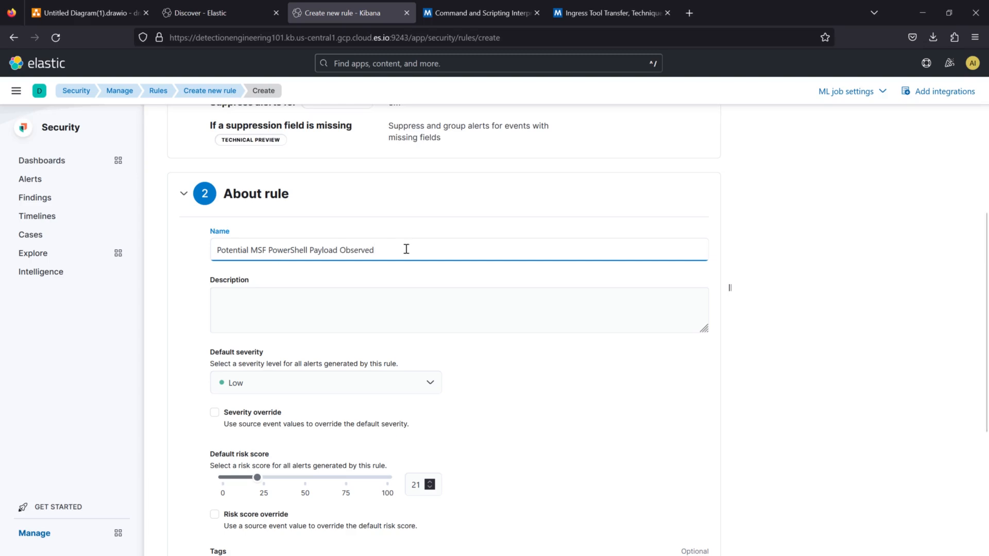
Enter the rule description "This alert triggers via sysmon data on a string of text that occurs out of the box with msfvenom."
click(300, 314)
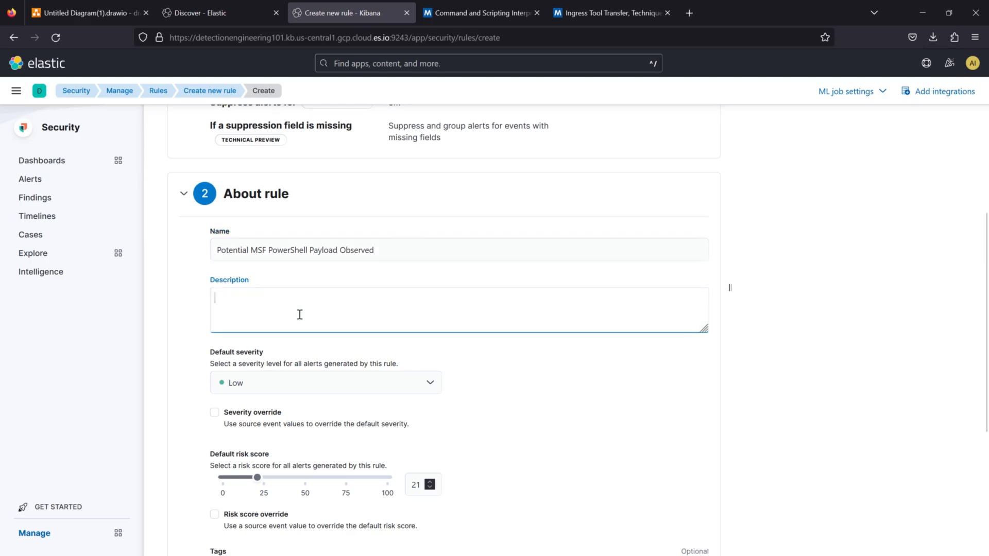
text(This alert triggers)
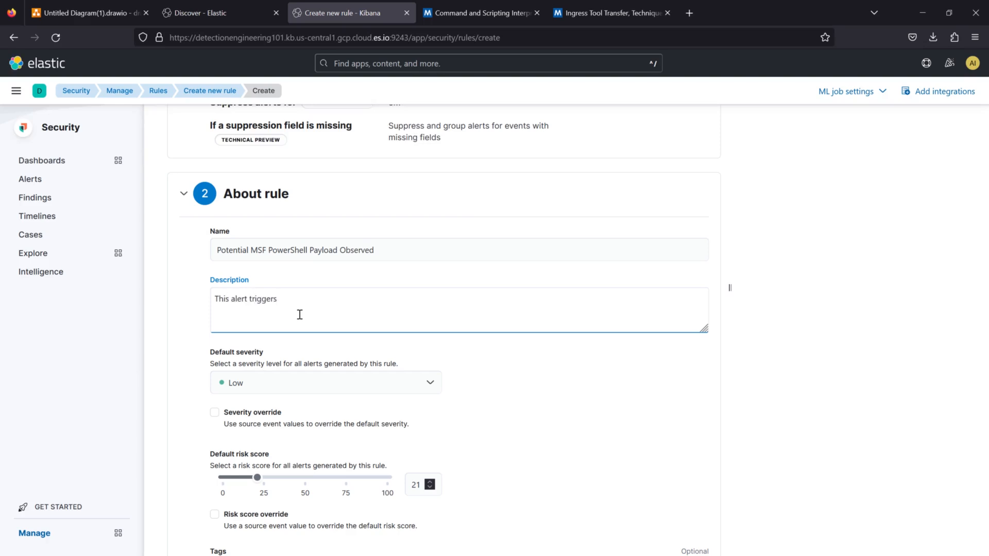
text( via sysmon data on a string)
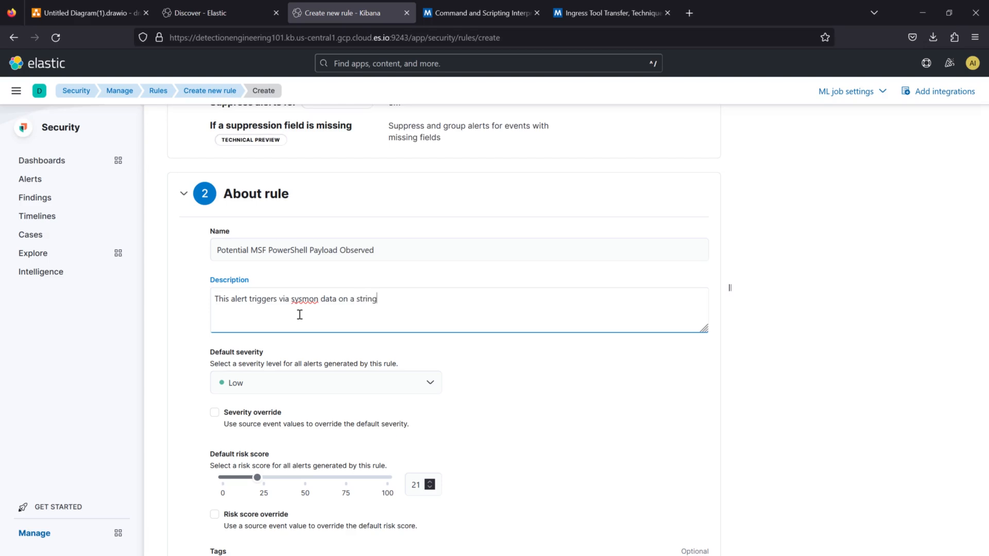
text( of text that msfvenom)
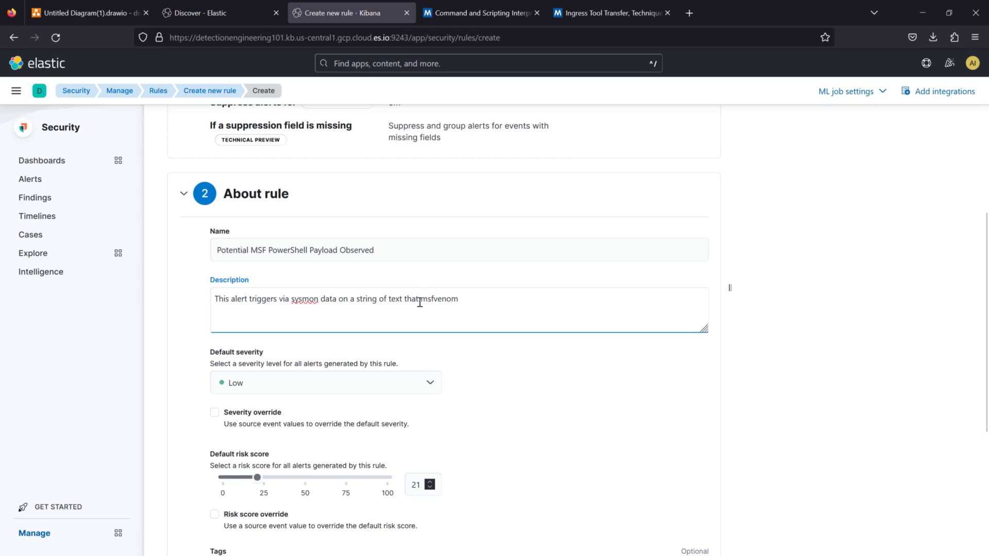
text(occurs out of the box with)
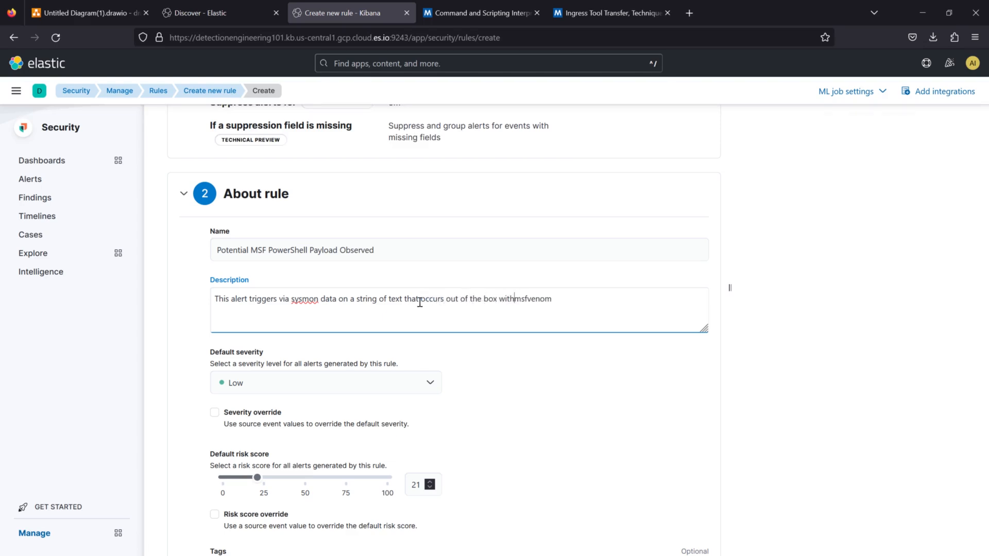
click(667, 315)
text(.)
click(615, 359)
Map the rule to MITRE ATT&CK tactic Execution (TA0002), technique Command and Scripting Interpreter (T1059) and subtechnique PowerShell (T1059.001)
scroll(567, 381, down, 5)
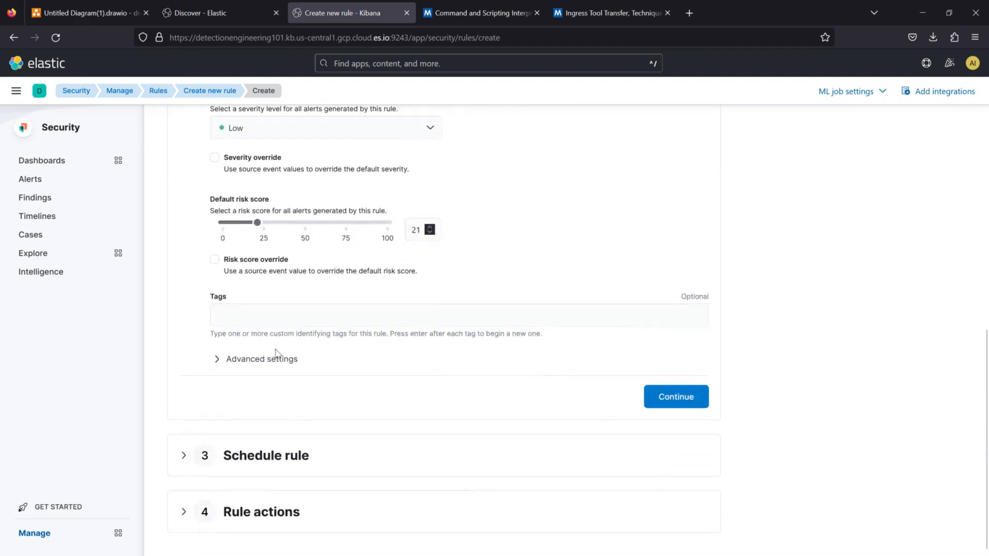
click(275, 357)
scroll(385, 362, down, 3)
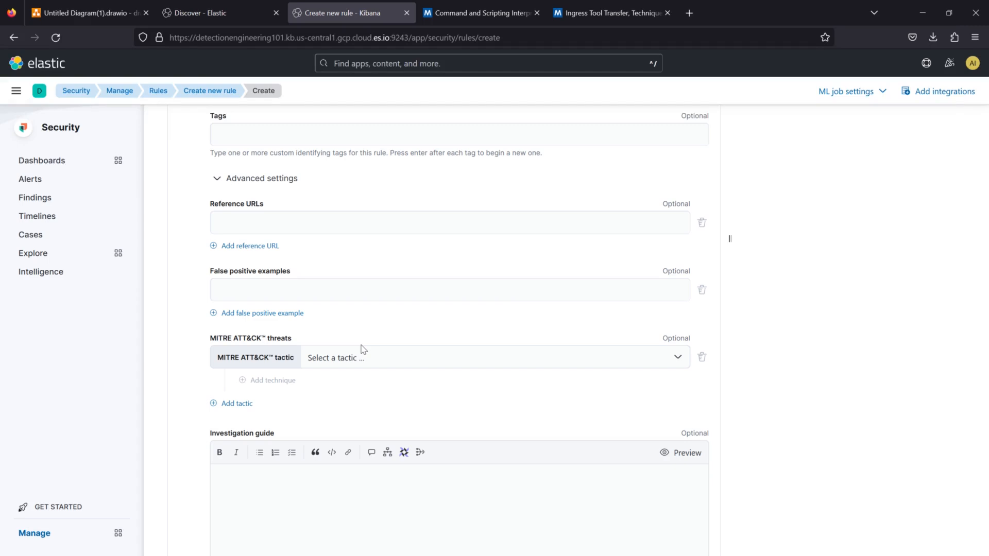
click(388, 352)
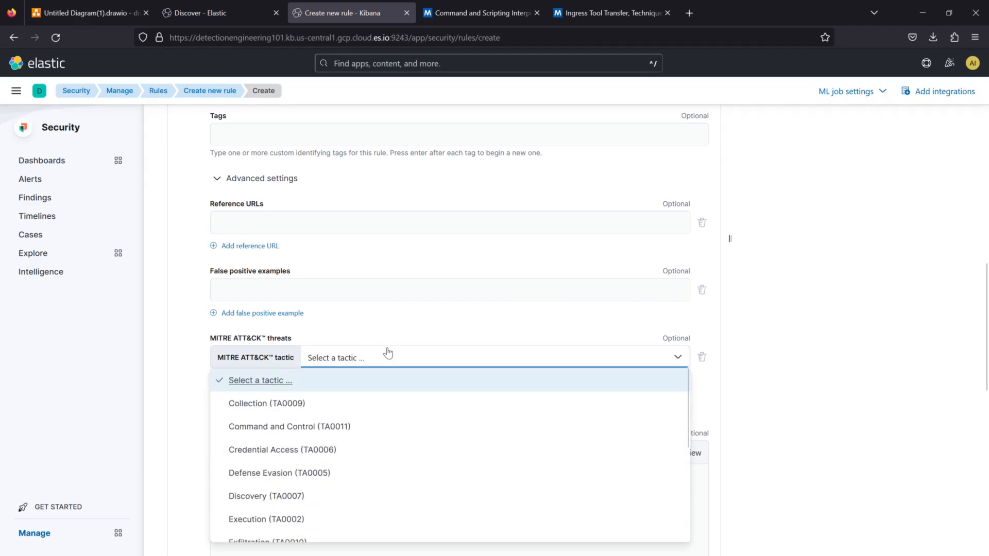
click(347, 518)
click(273, 382)
click(375, 390)
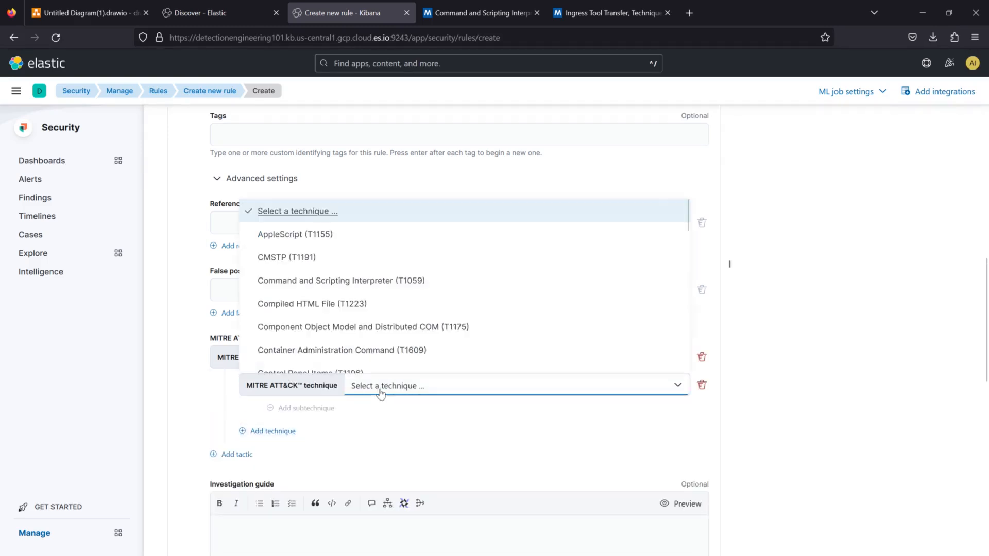
click(381, 281)
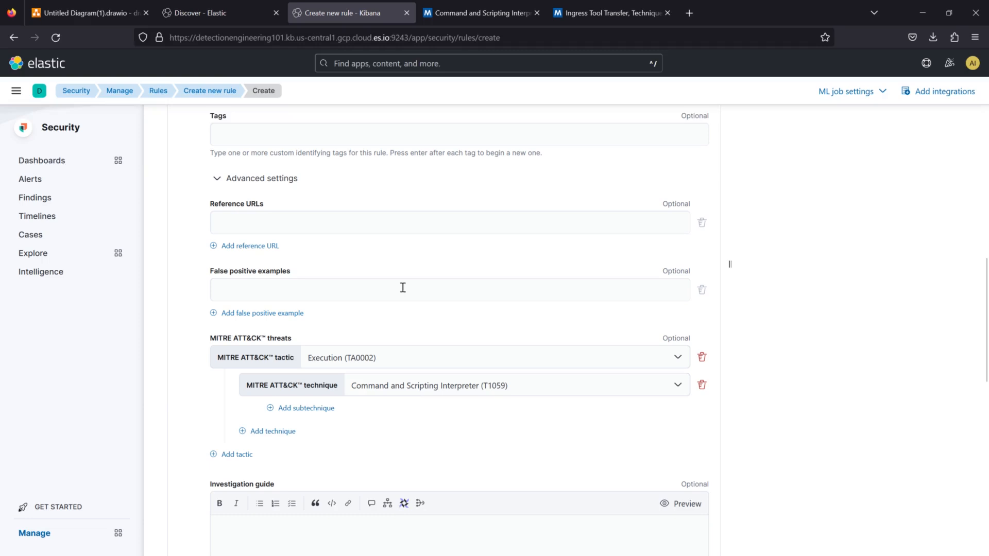
click(309, 408)
click(433, 414)
click(392, 331)
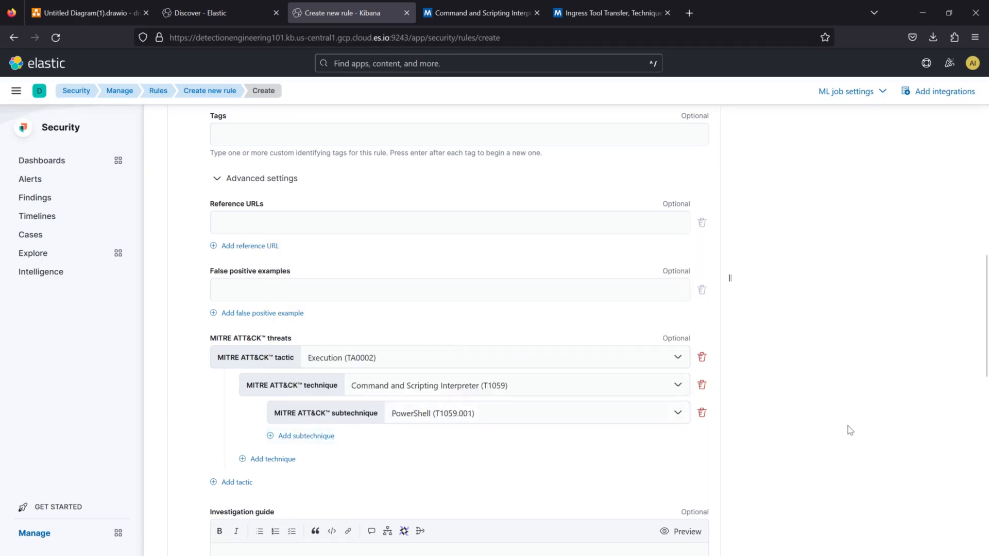
Continue to the rule schedule, set the additional look-back time to 5 minutes and proceed to the rule actions
scroll(384, 462, down, 3)
scroll(384, 461, down, 7)
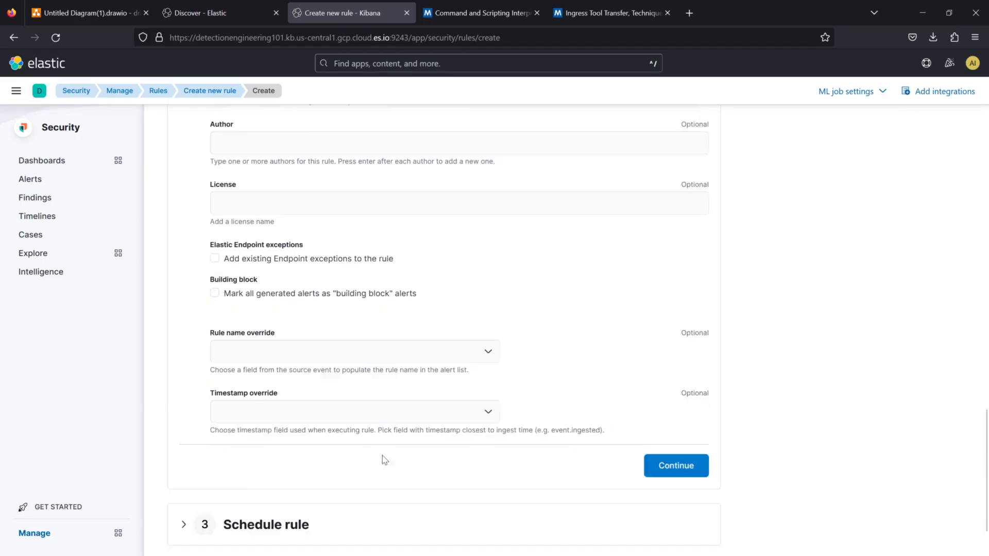
click(690, 470)
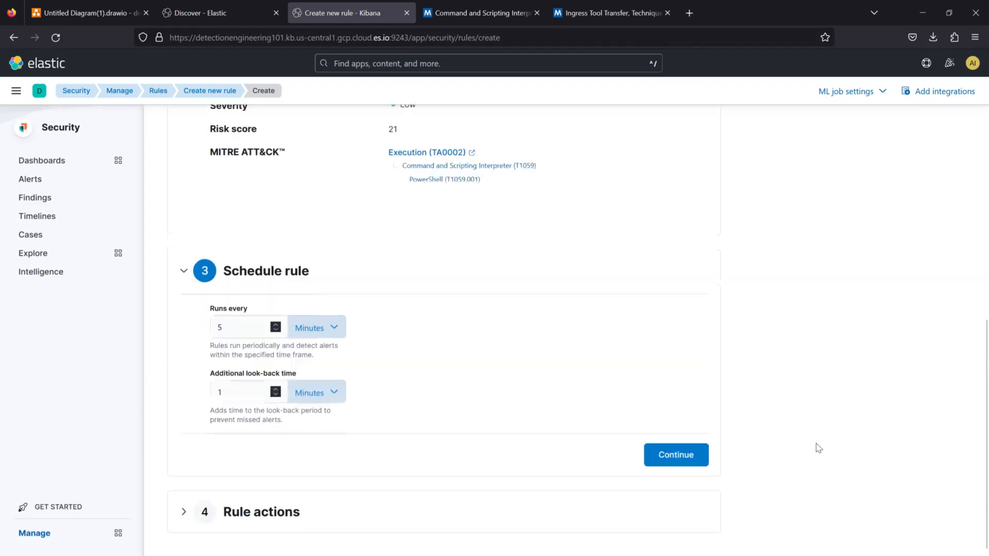
click(227, 396)
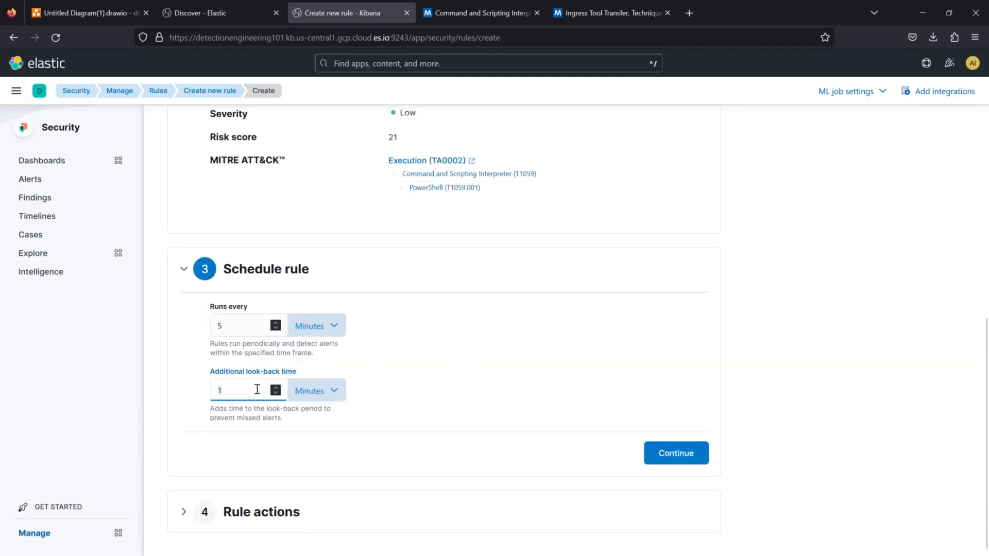
key(BackSpace)
text(5)
click(679, 451)
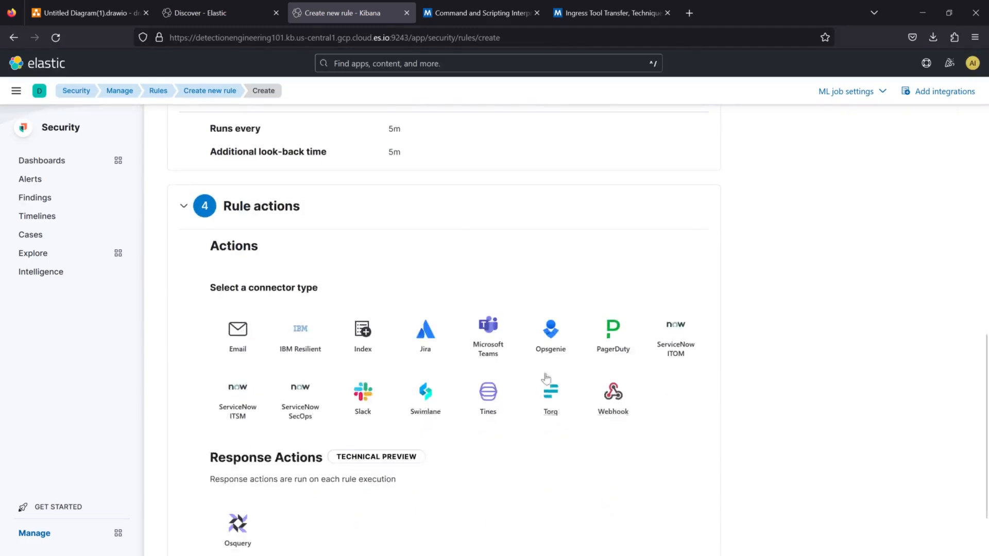
Preview the rule's alerts over the last 8 hours and review the configured rule settings
scroll(768, 433, up, 12)
click(804, 227)
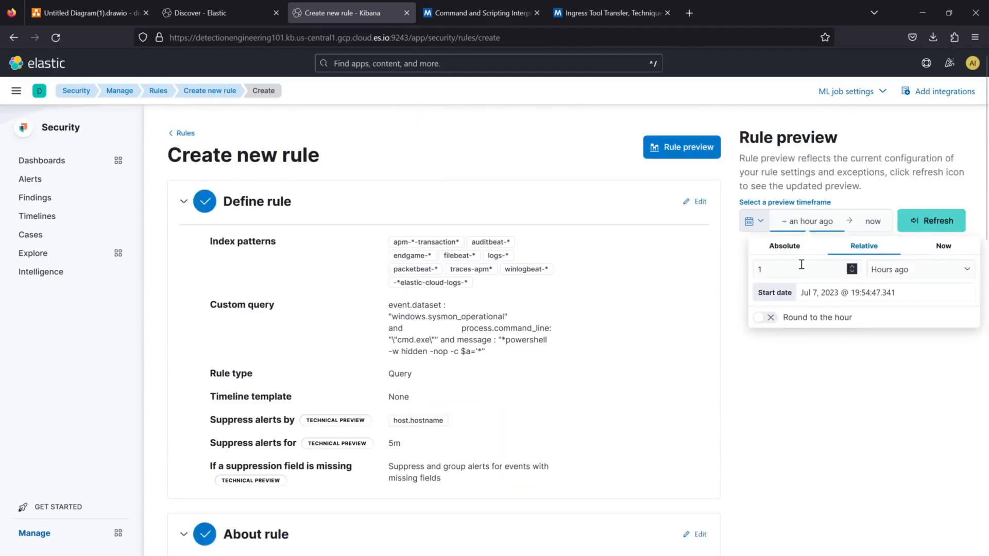
click(931, 221)
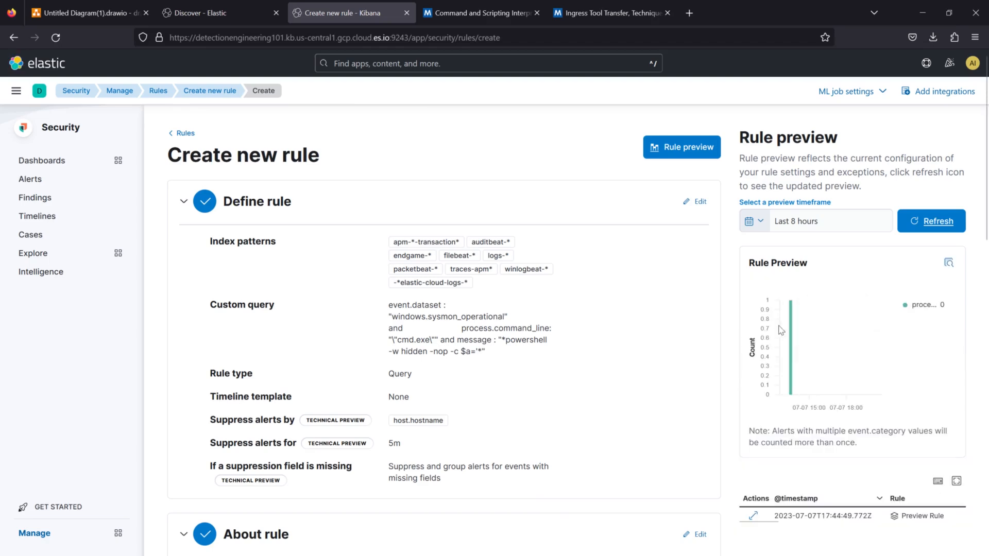
scroll(813, 365, down, 3)
scroll(808, 369, down, 10)
scroll(808, 369, up, 15)
Create and enable the rule, retrying after dismissing the error, and close the resulting notification
scroll(808, 368, down, 20)
click(688, 504)
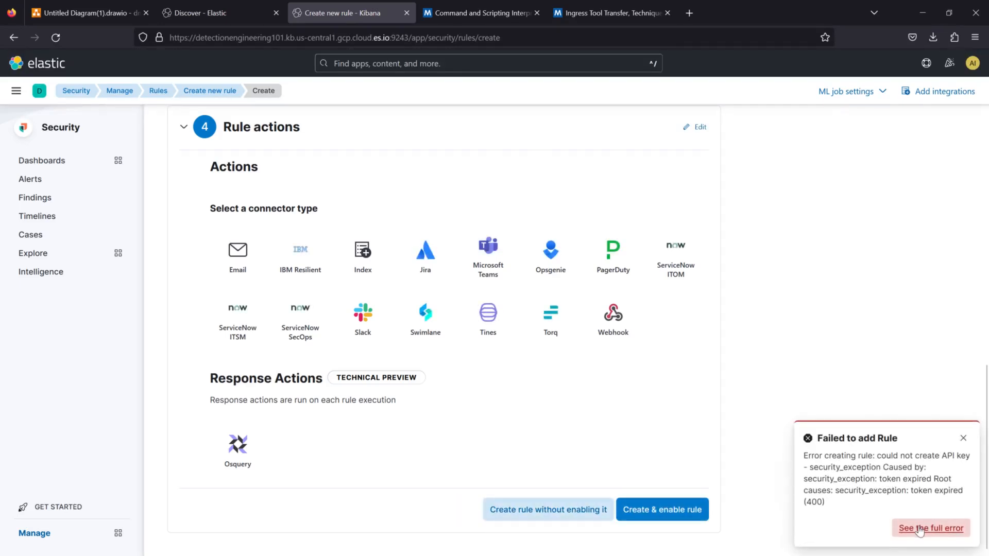
click(964, 439)
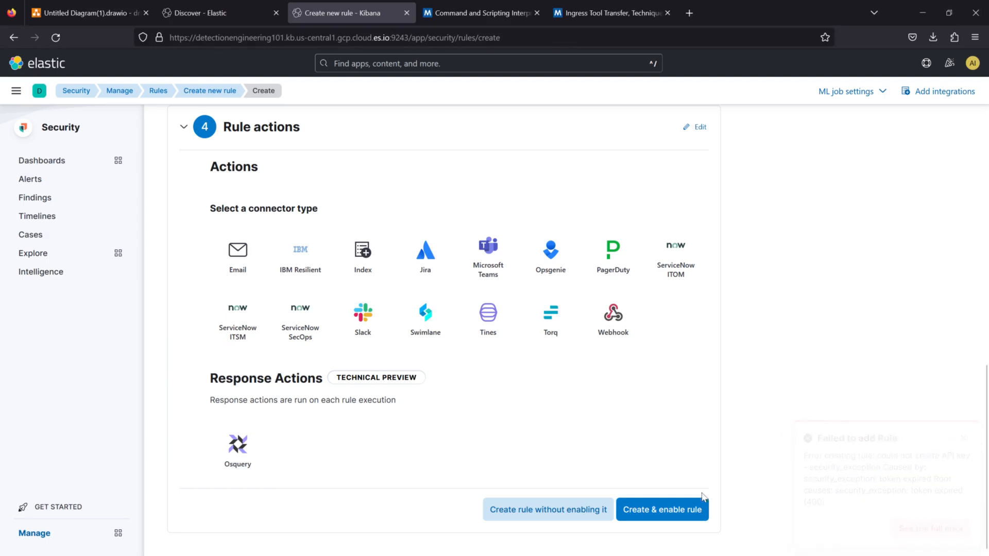
click(698, 505)
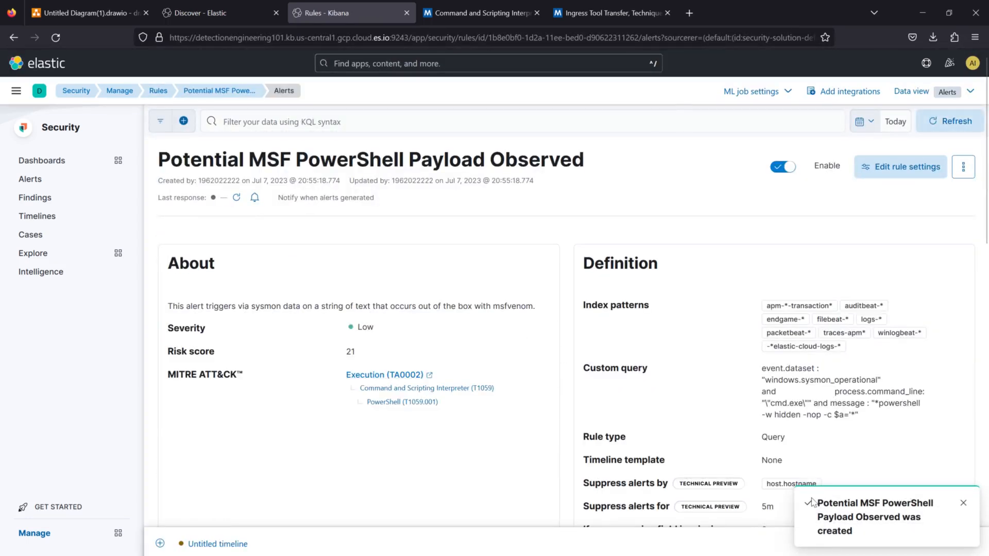
click(964, 503)
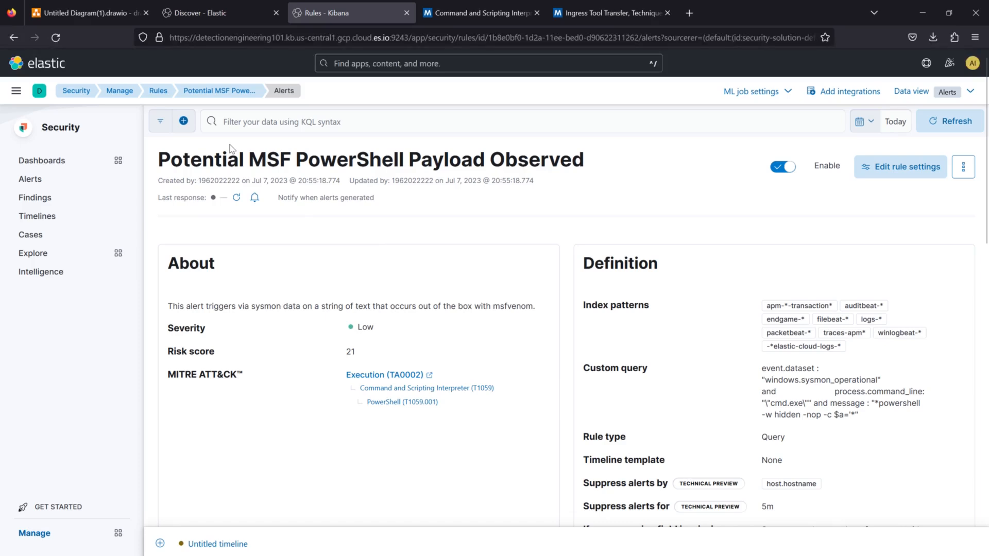
Open the detection rules list and review the enabled custom rules with their last run and response
click(31, 179)
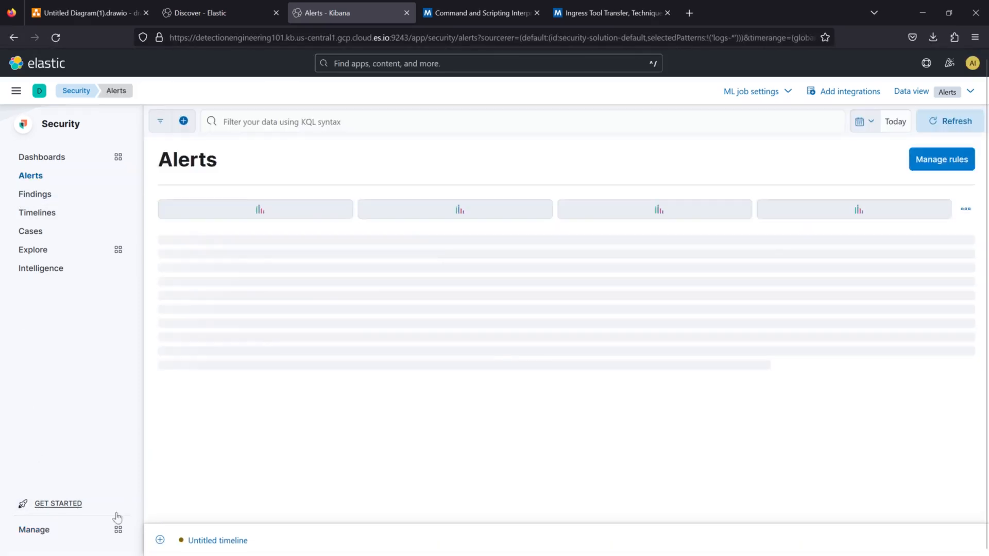
click(117, 520)
click(169, 215)
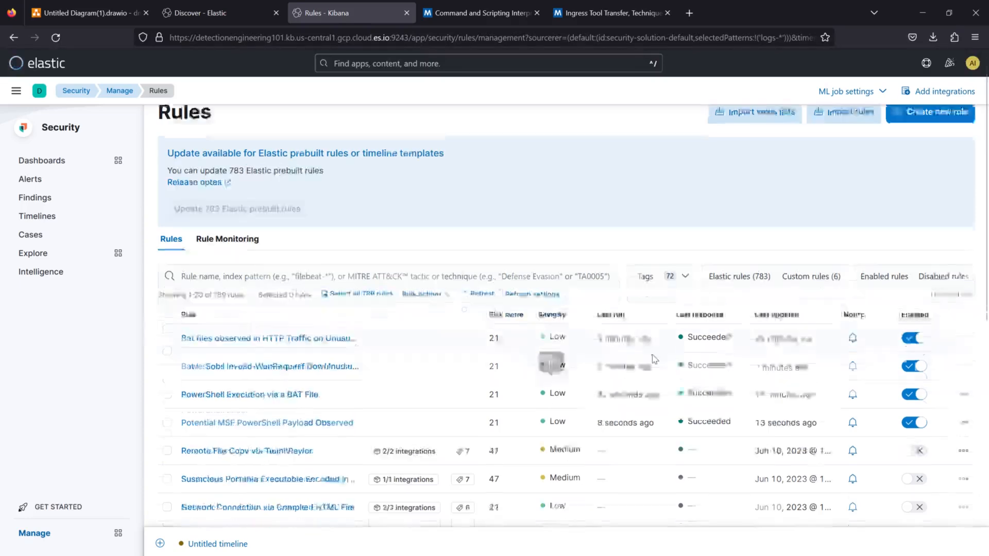
scroll(654, 359, down, 1)
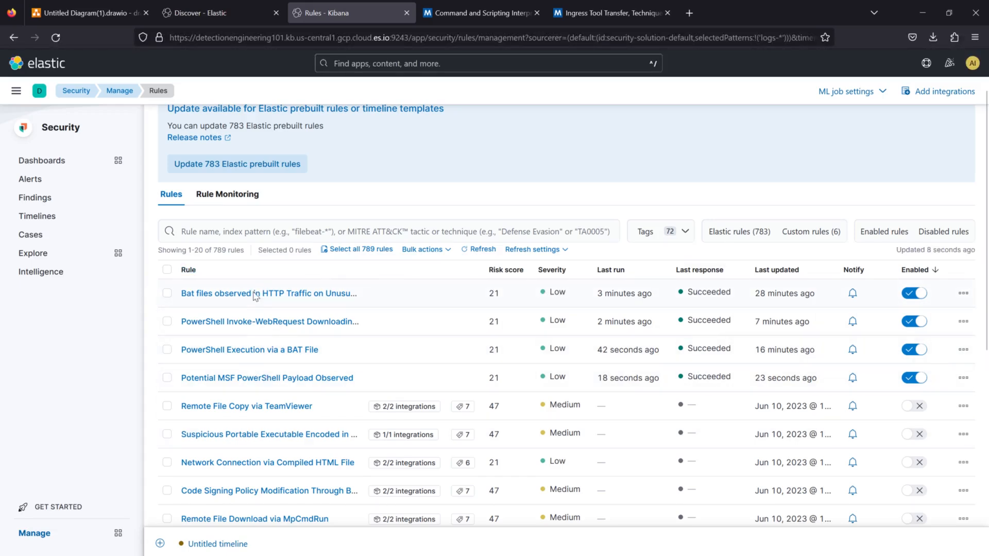
scroll(422, 287, up, 2)
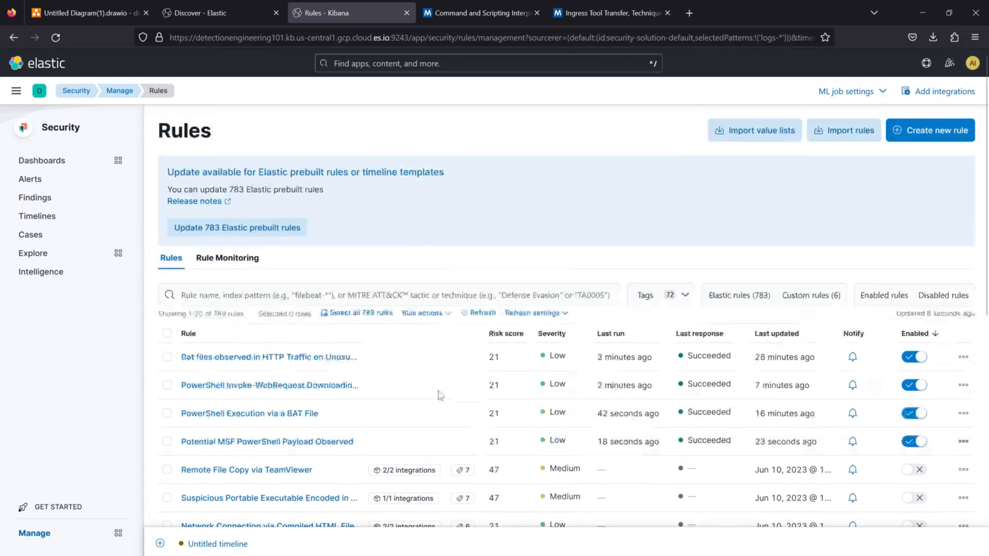